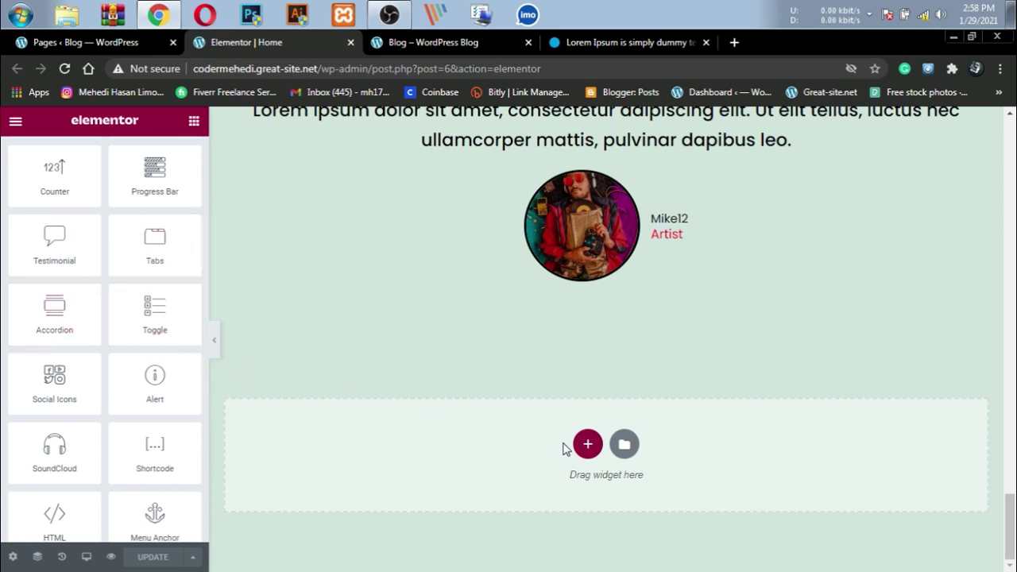
# Add a single-column section at the end of the page and set its height option to Min Height.
pyautogui.click(588, 444)
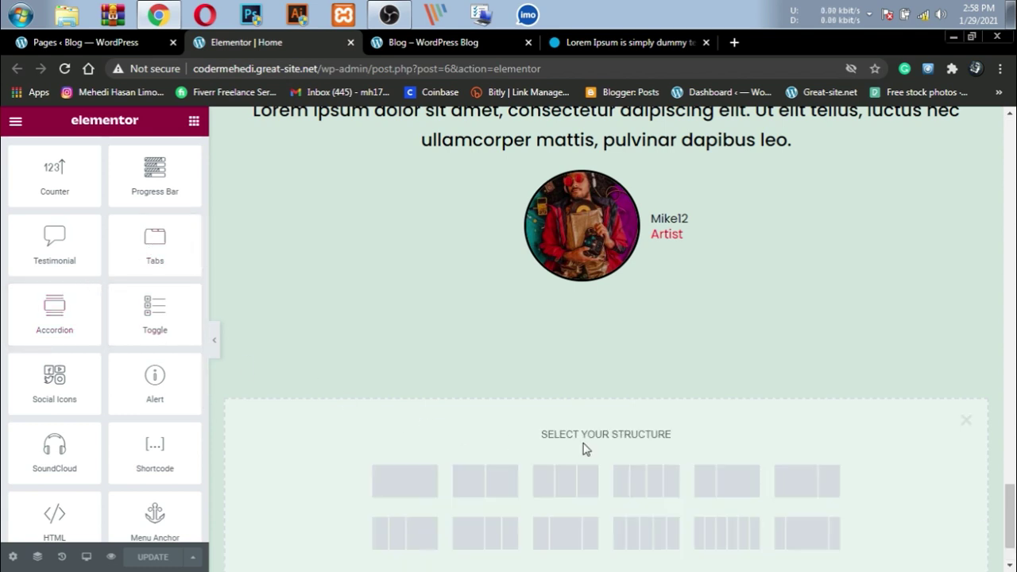
pyautogui.click(389, 495)
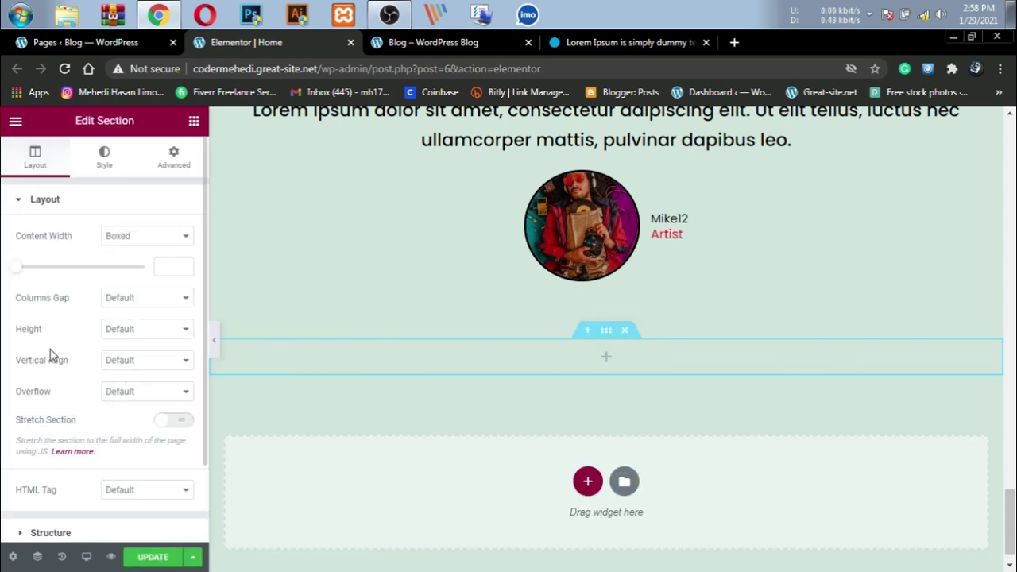
pyautogui.click(156, 333)
pyautogui.click(161, 366)
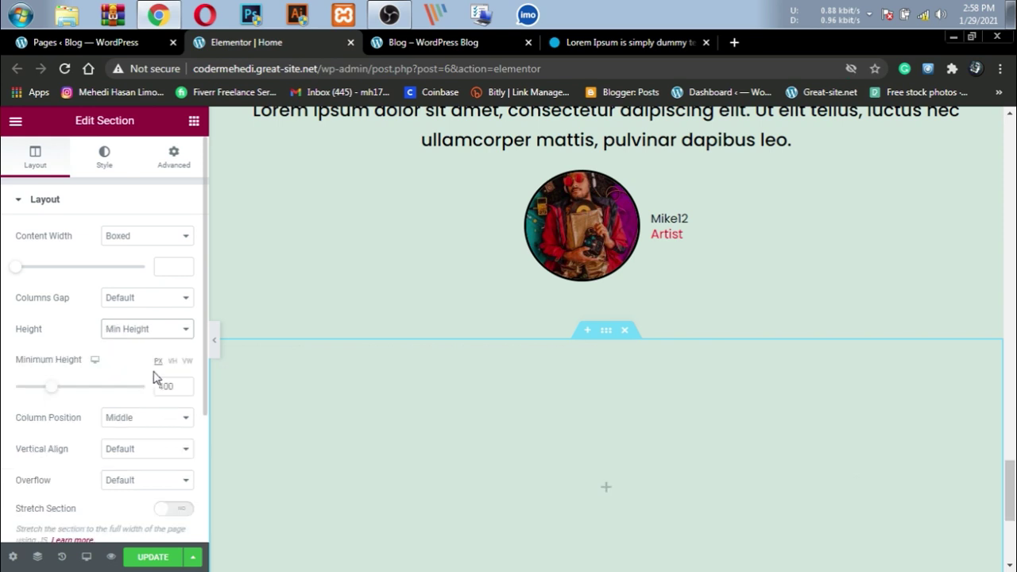
# Place a Tabs widget inside the new empty section.
pyautogui.click(193, 121)
pyautogui.scroll(-7, 140, 393)
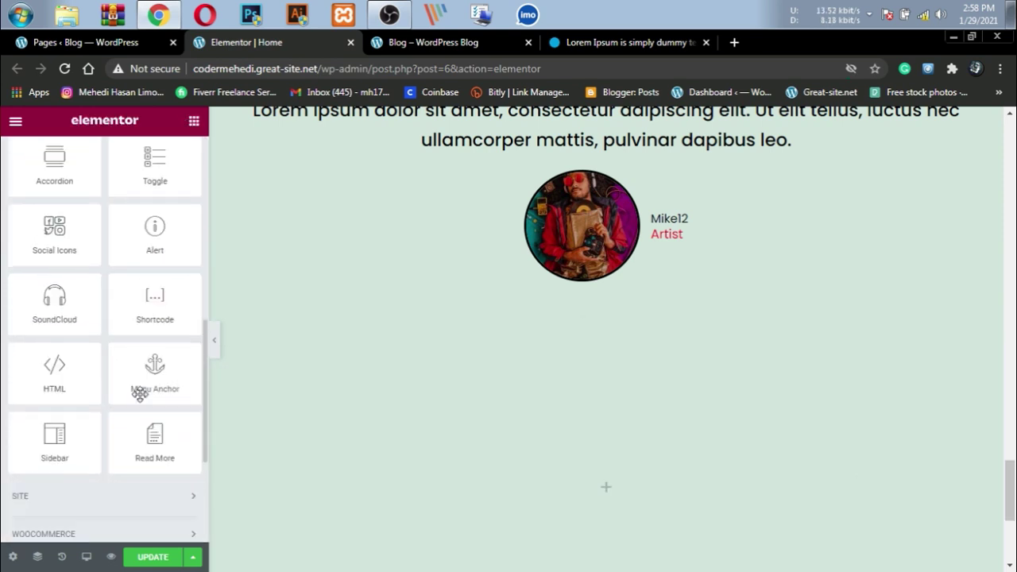
pyautogui.scroll(2, 151, 313)
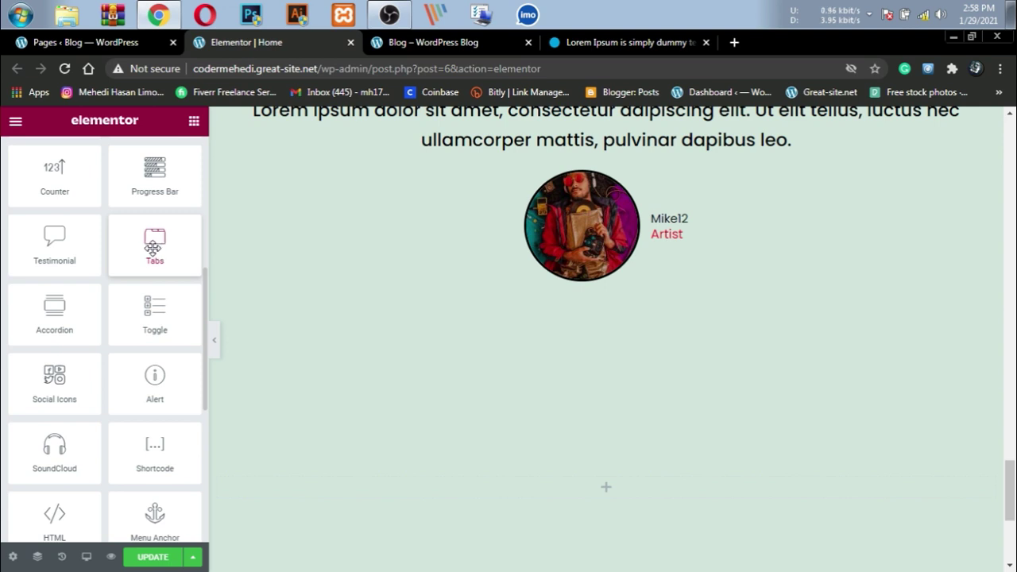
pyautogui.moveTo(149, 247); pyautogui.dragTo(600, 440)
pyautogui.moveTo(151, 242); pyautogui.dragTo(590, 411)
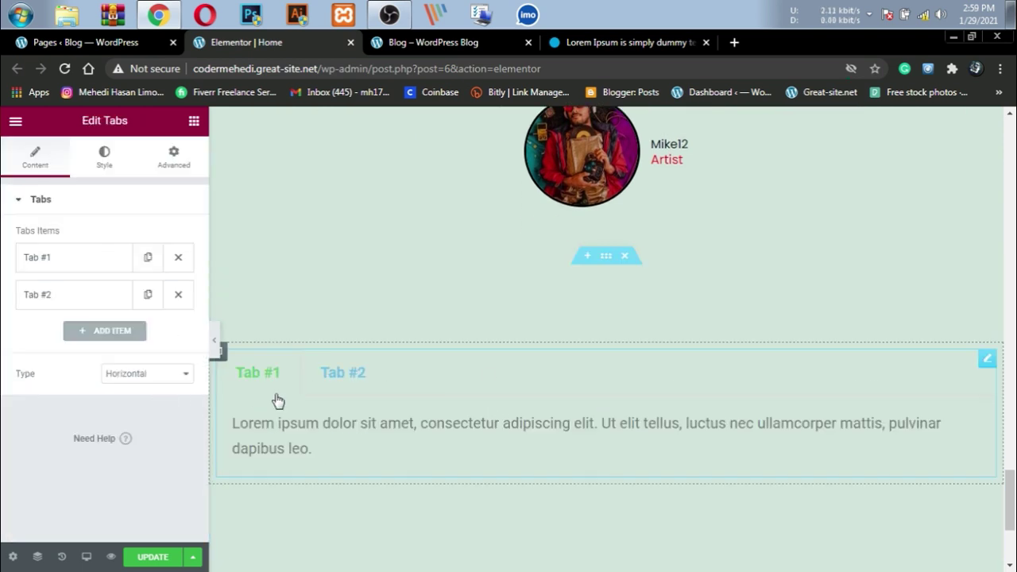
pyautogui.scroll(-1, 286, 379)
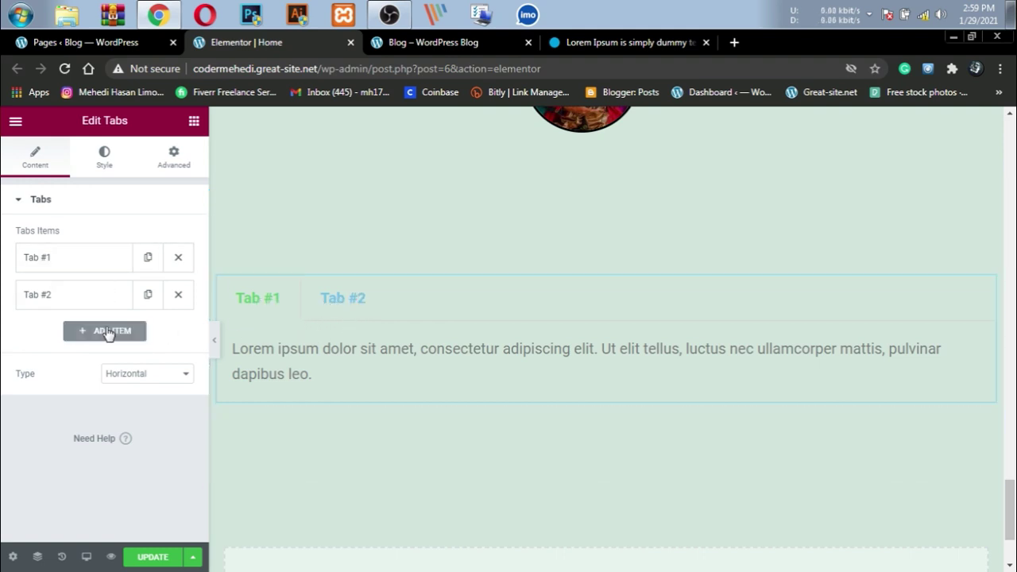
# Try the Vertical type on the tabs widget and set it back to Horizontal.
pyautogui.click(168, 376)
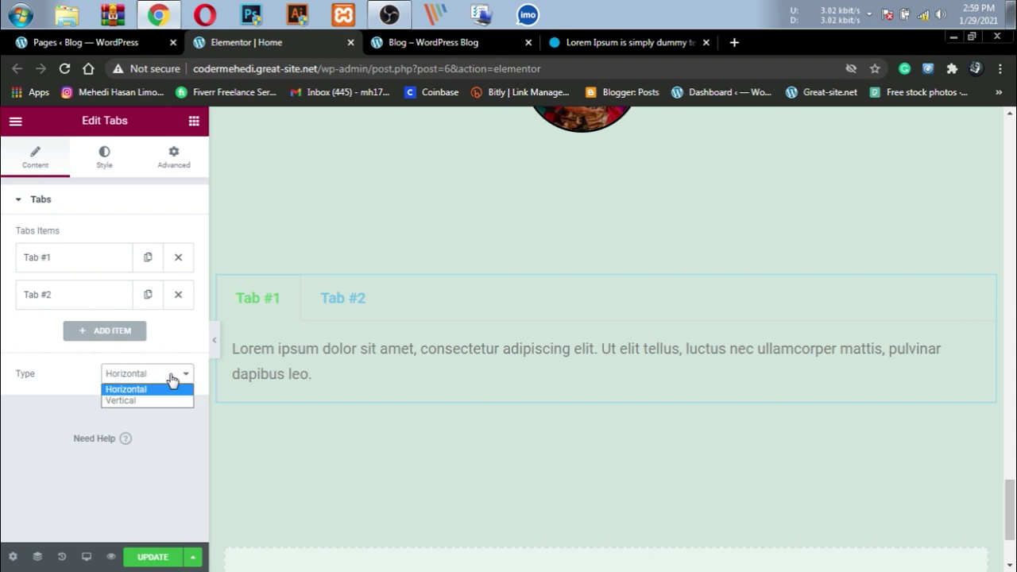
pyautogui.click(44, 396)
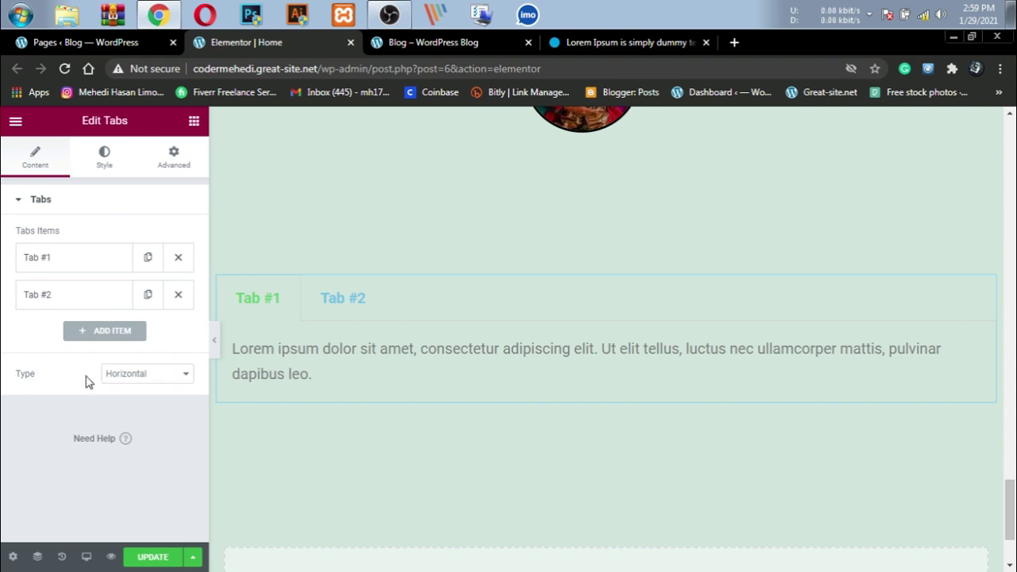
pyautogui.click(158, 375)
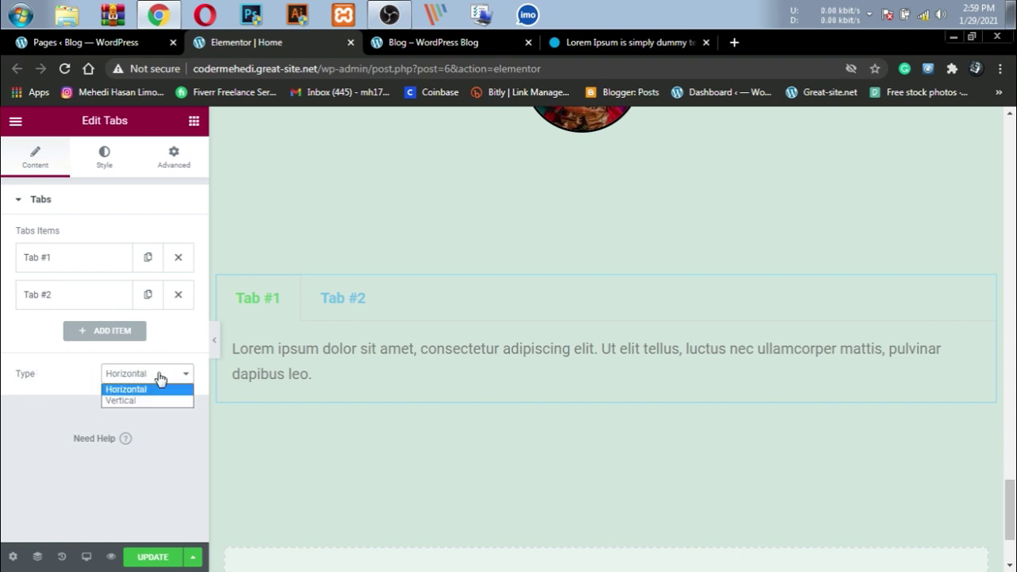
pyautogui.click(119, 400)
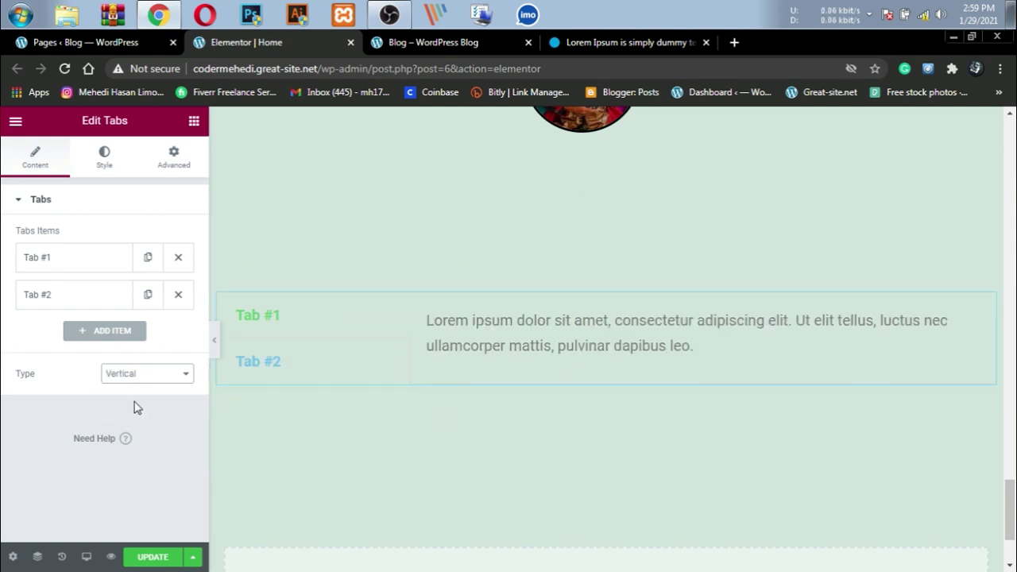
pyautogui.click(273, 366)
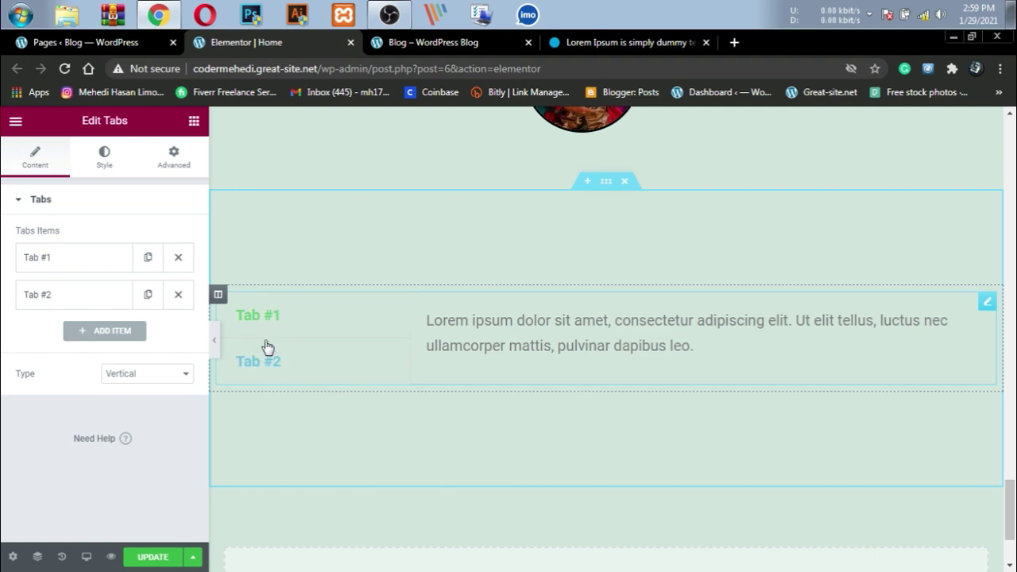
pyautogui.click(260, 329)
pyautogui.click(172, 373)
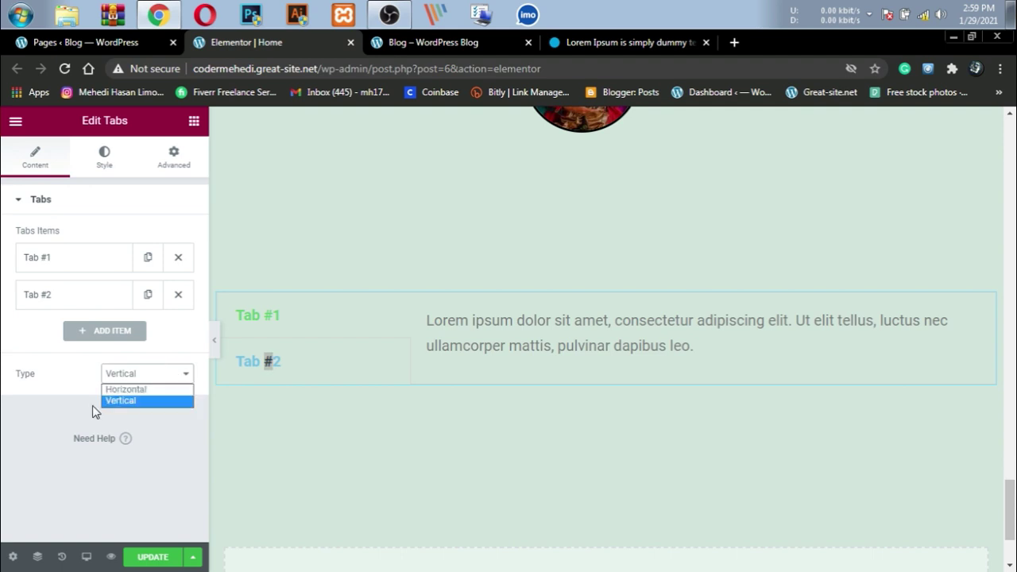
pyautogui.click(118, 391)
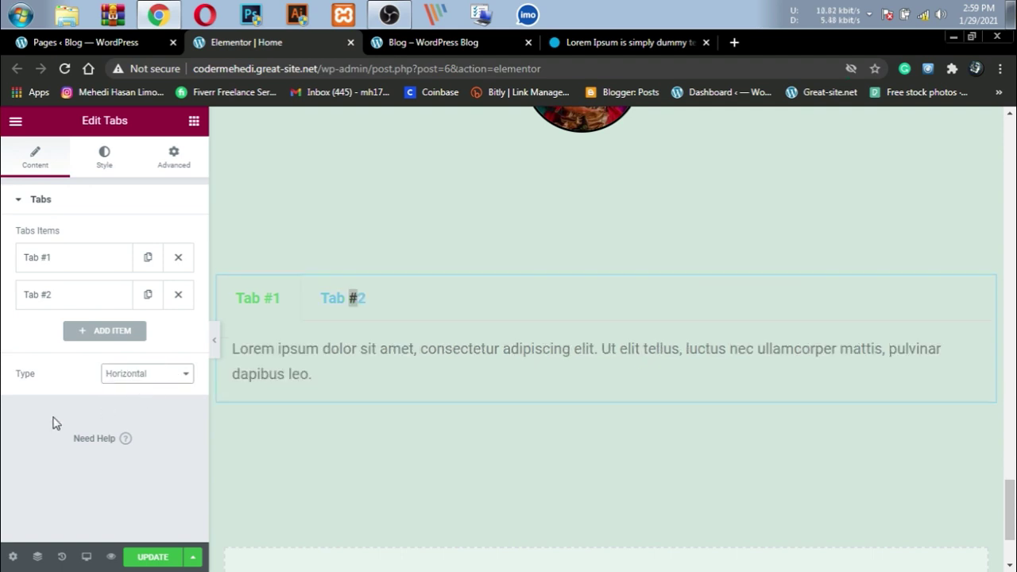
# Change the first tab's title to "How to Design a website".
pyautogui.click(90, 263)
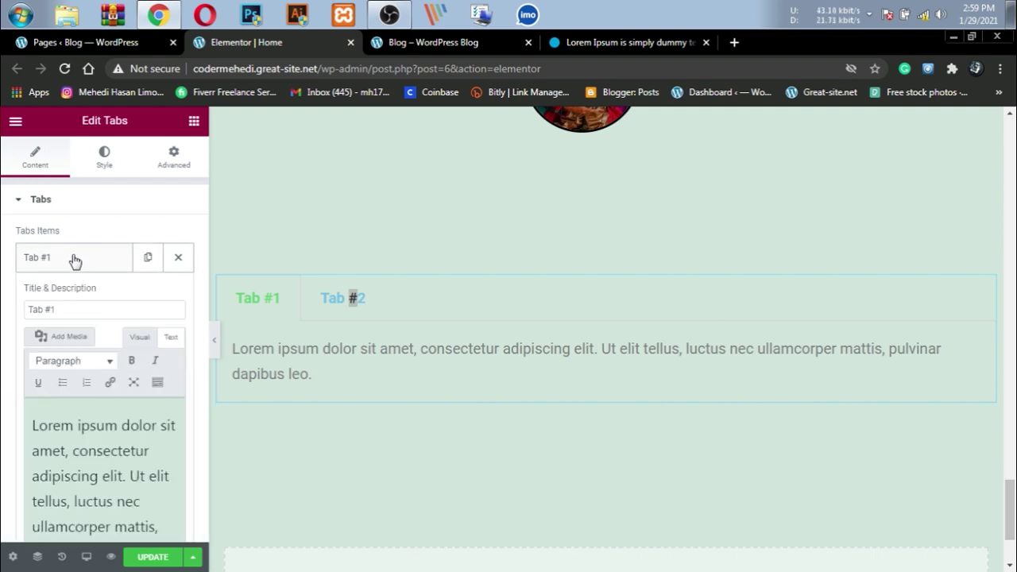
pyautogui.scroll(-1, 90, 376)
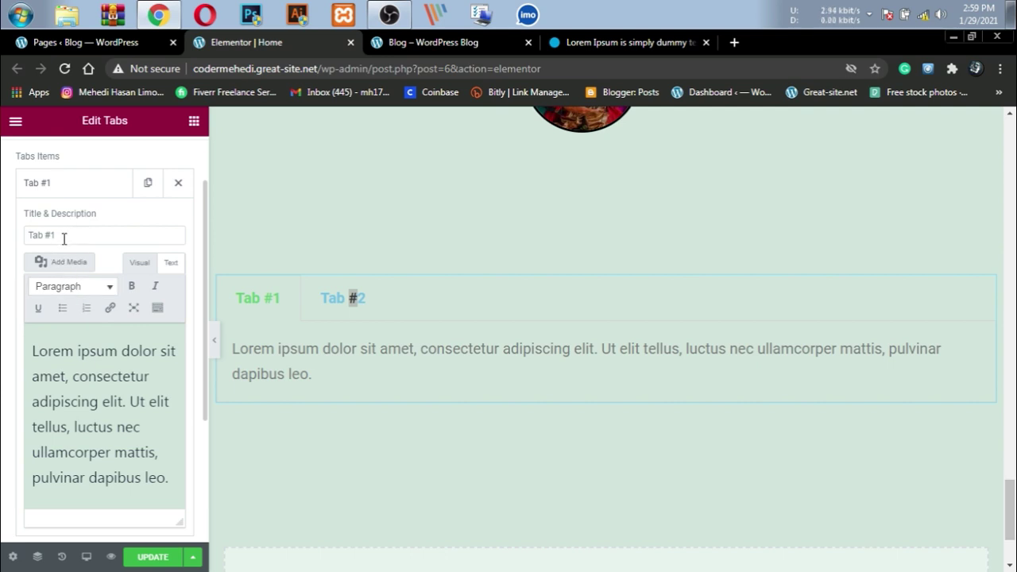
pyautogui.moveTo(64, 238); pyautogui.dragTo(4, 230)
pyautogui.press('BackSpace')
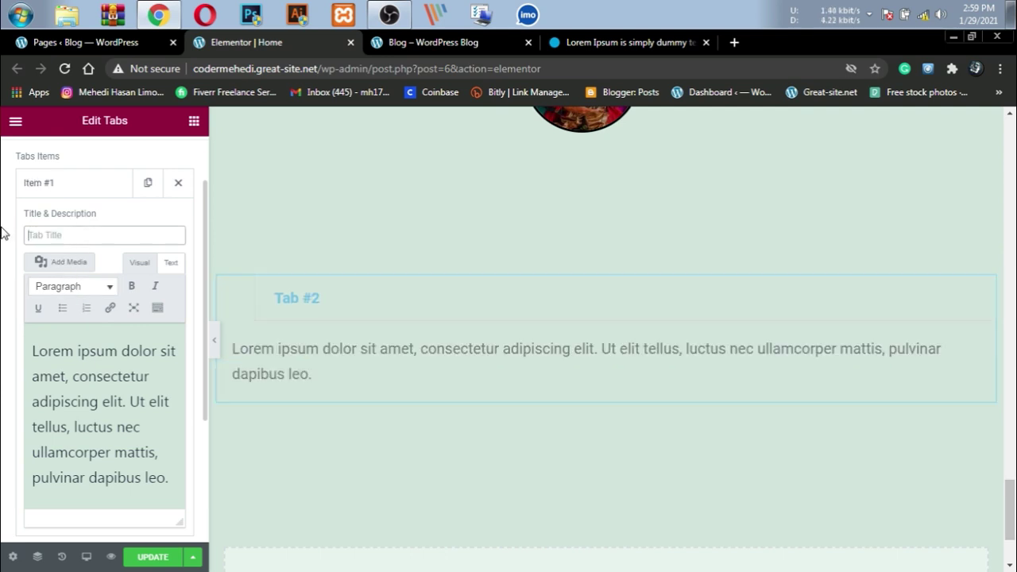
pyautogui.write('How t')
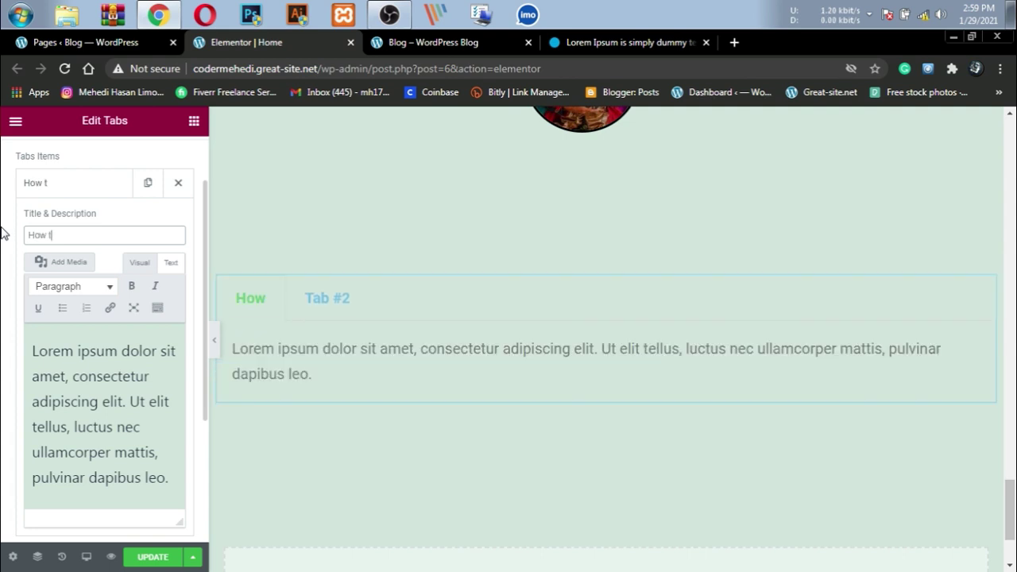
pyautogui.write('o Design')
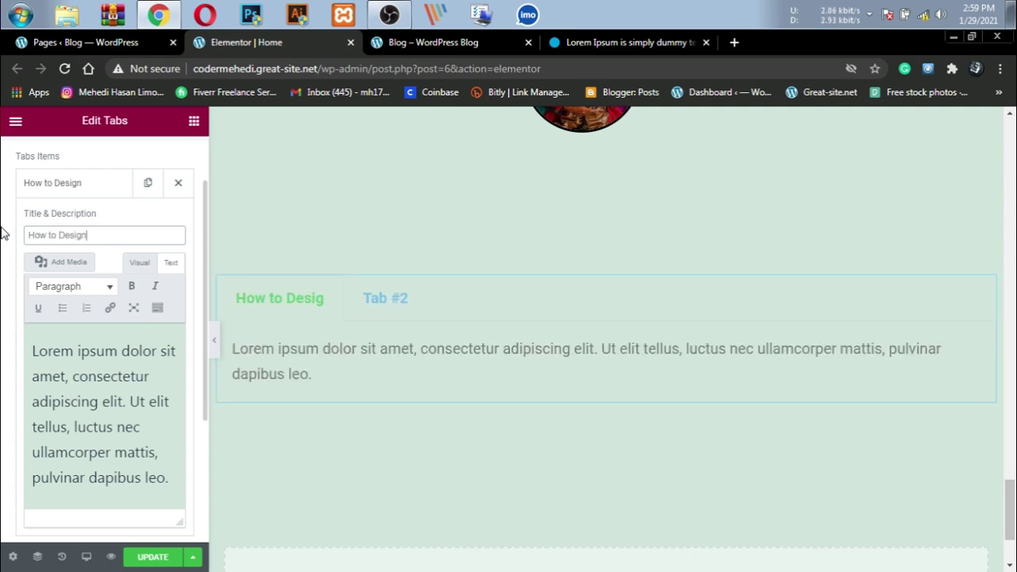
pyautogui.write(' a website')
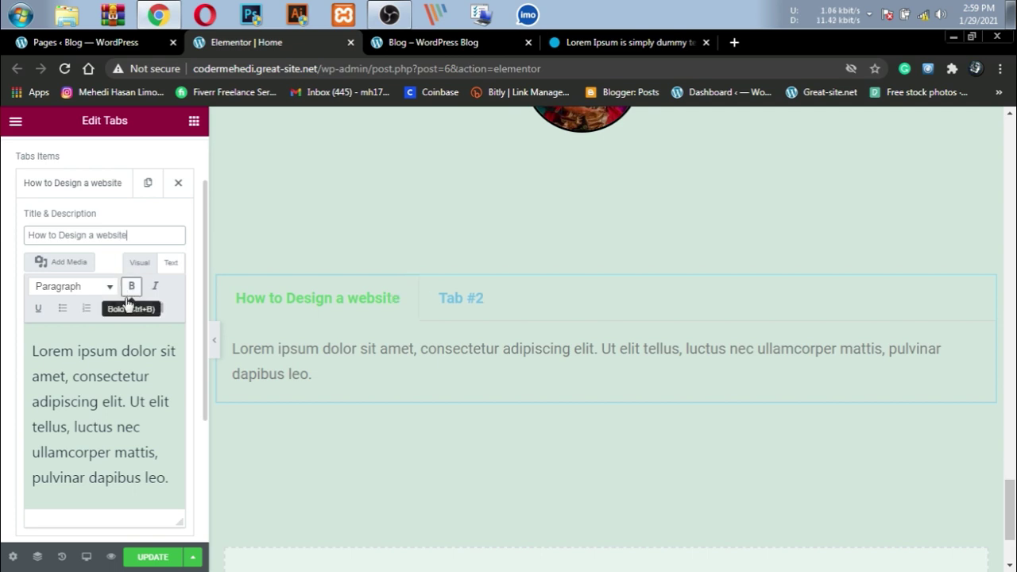
# Replace the first tab's description with the passage from "Lorem Ipsum has been" to "in the 1960s", copied from the open Lorem Ipsum web page.
pyautogui.scroll(-1, 30, 310)
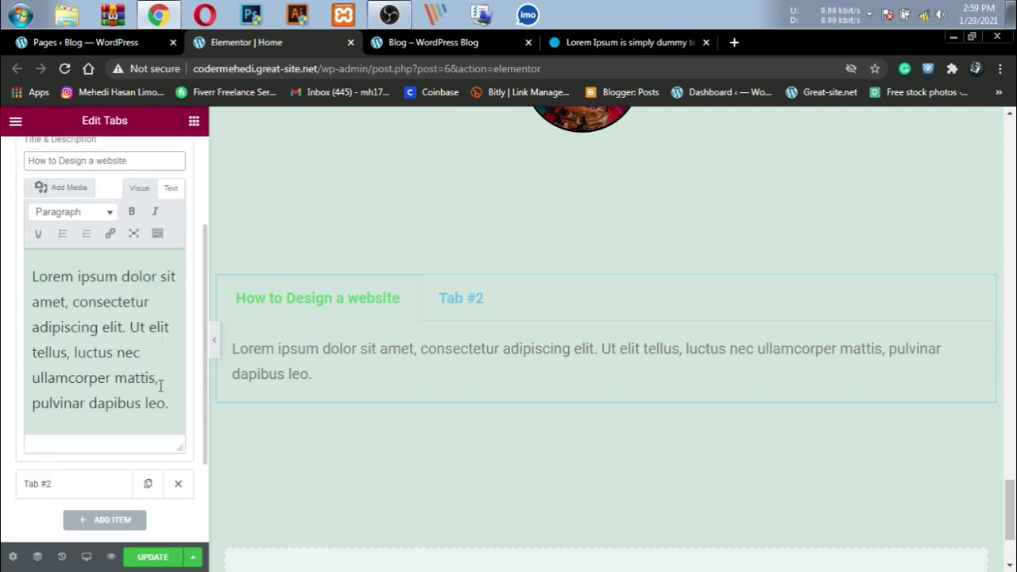
pyautogui.moveTo(167, 404); pyautogui.dragTo(27, 272)
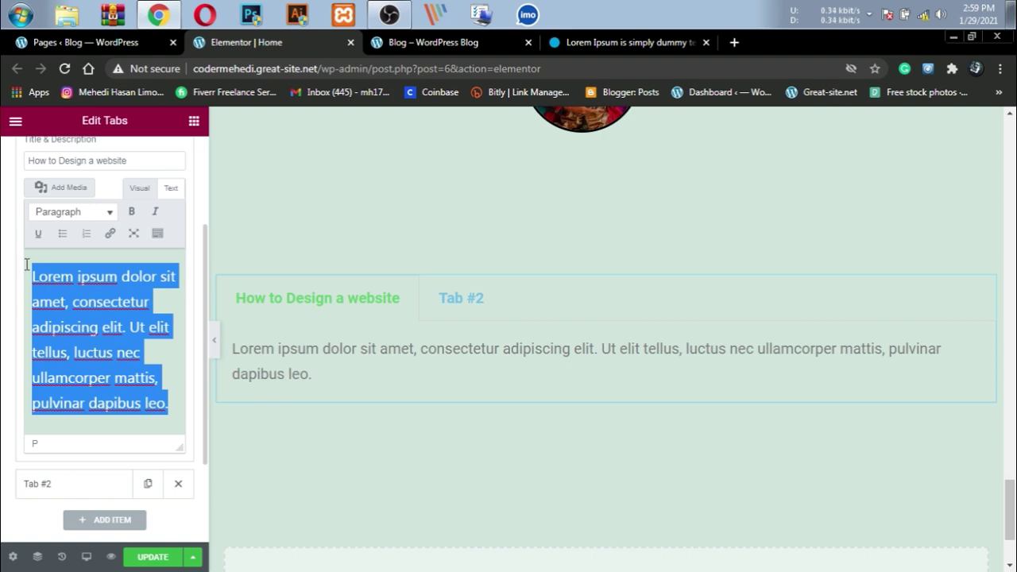
pyautogui.press('BackSpace')
pyautogui.click(620, 46)
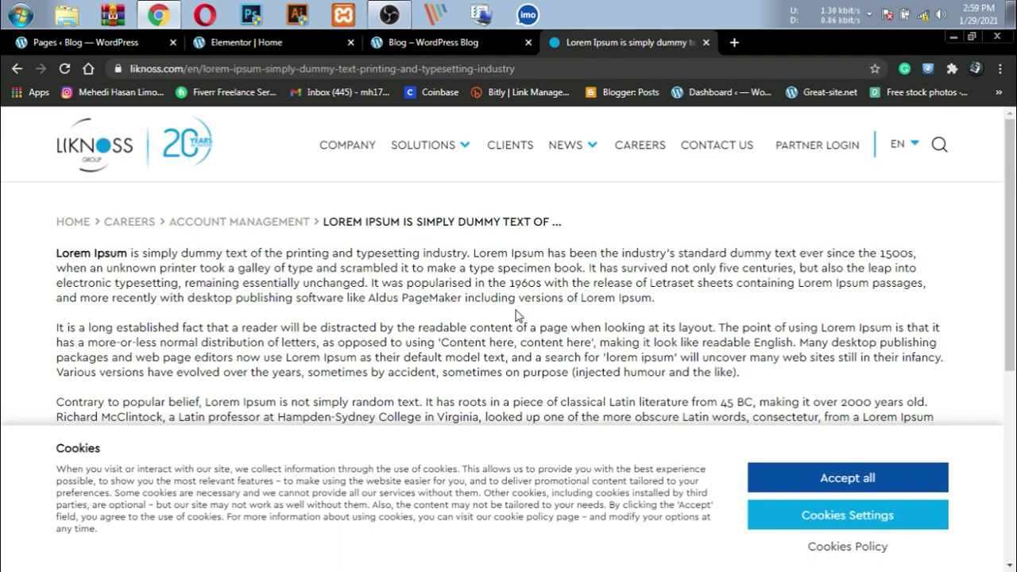
pyautogui.moveTo(473, 253); pyautogui.dragTo(544, 283)
pyautogui.hotkey('ctrl', 'c')
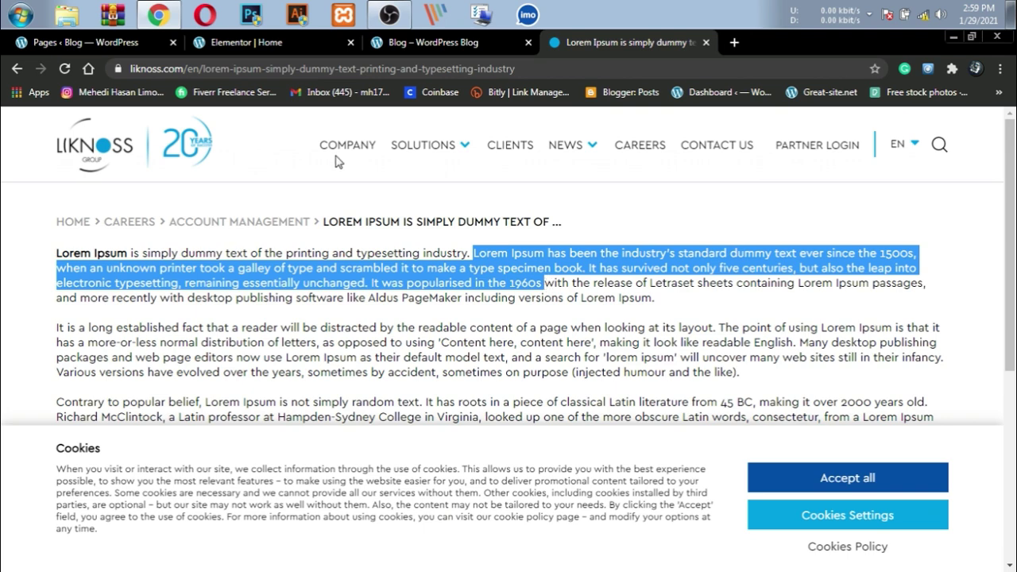
pyautogui.click(253, 46)
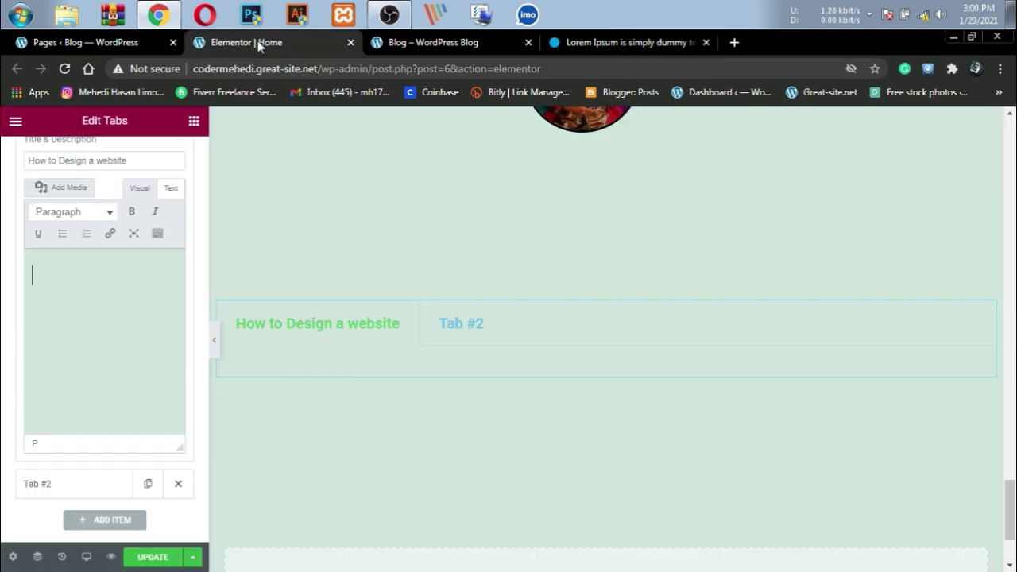
pyautogui.click(68, 260)
pyautogui.hotkey('ctrl', 'v')
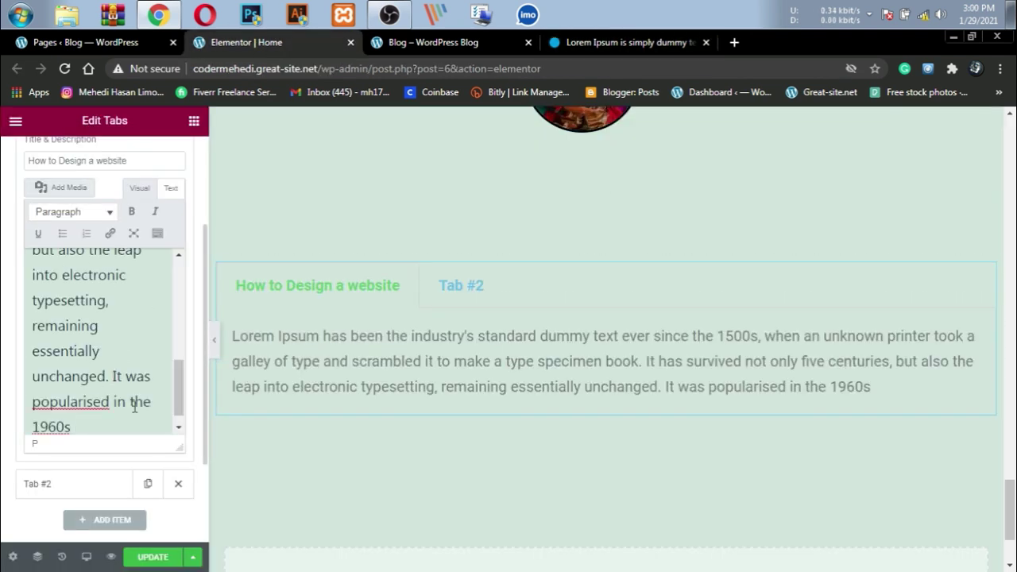
# Replace the second tab's description with the same copied Lorem Ipsum passage.
pyautogui.scroll(-2, 8, 436)
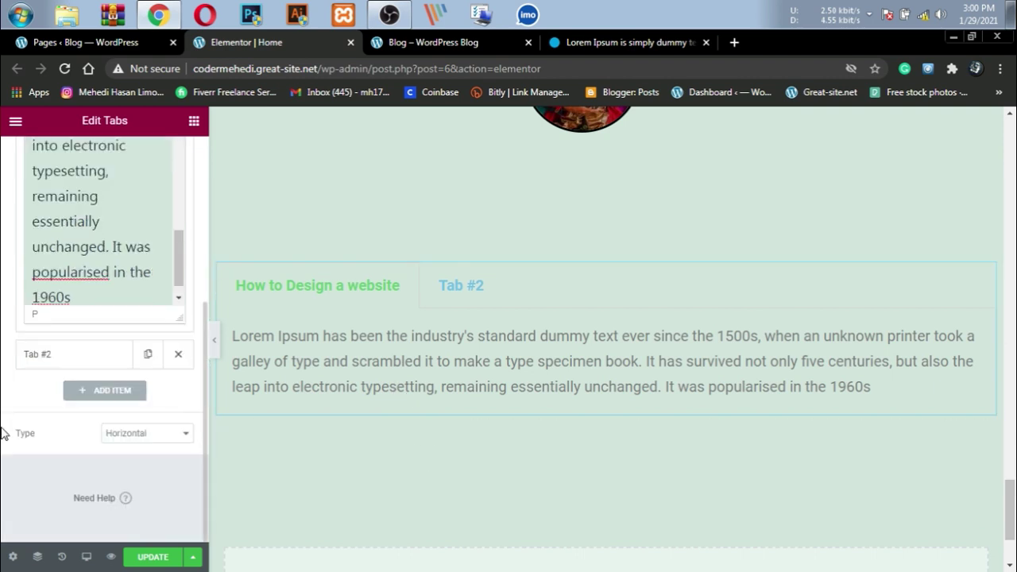
pyautogui.click(75, 361)
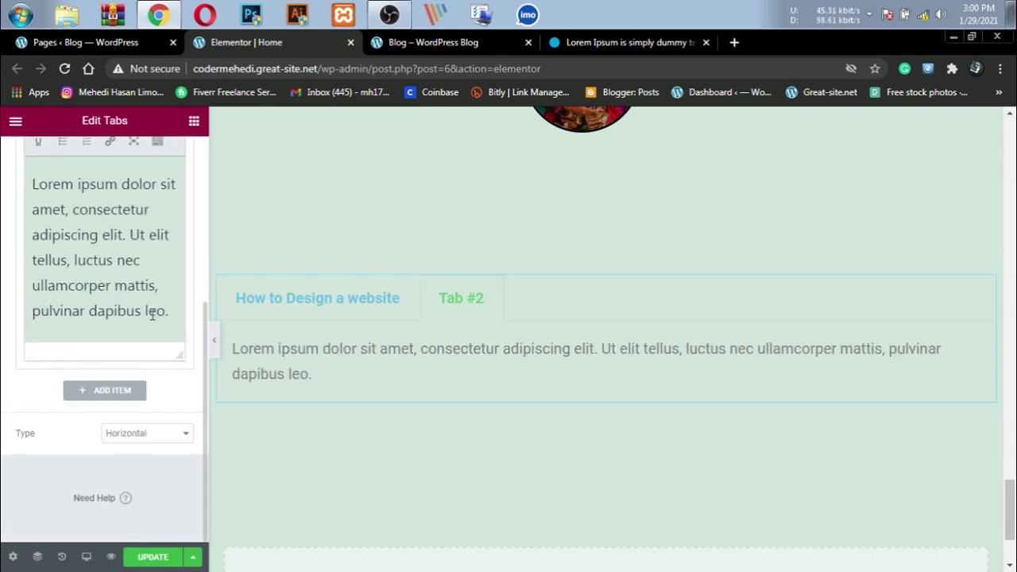
pyautogui.moveTo(180, 313); pyautogui.dragTo(26, 166)
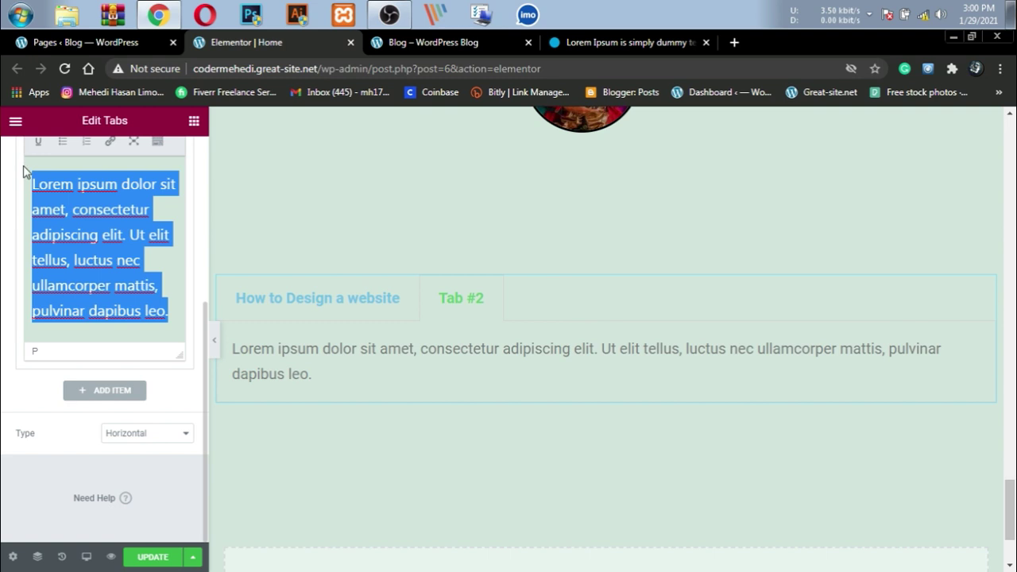
pyautogui.hotkey('ctrl', 'v')
# Change the second tab's title to "How to Setup a website" and collapse the Tabs content settings.
pyautogui.scroll(5, 64, 283)
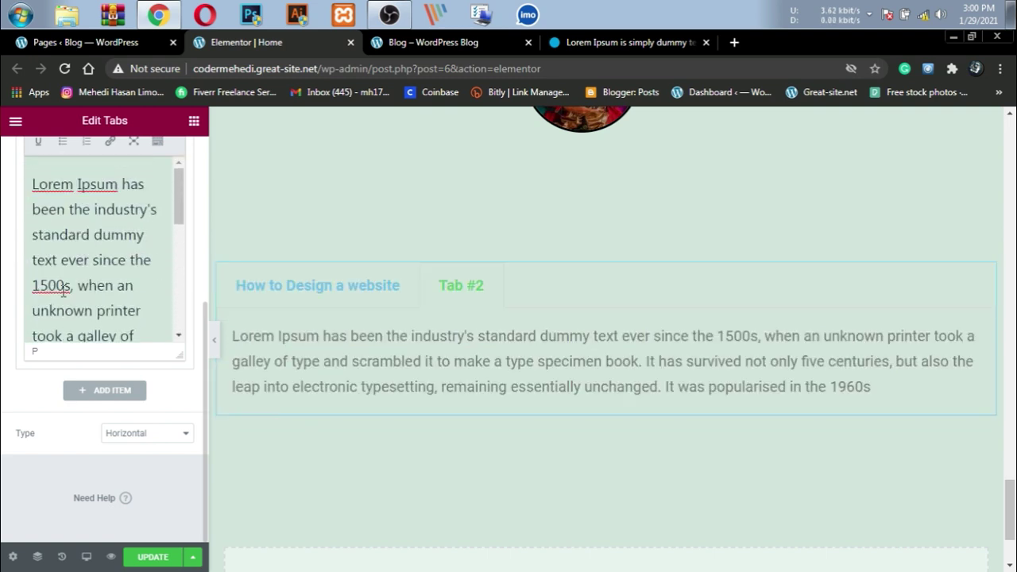
pyautogui.scroll(4, 63, 291)
pyautogui.tripleClick(76, 347)
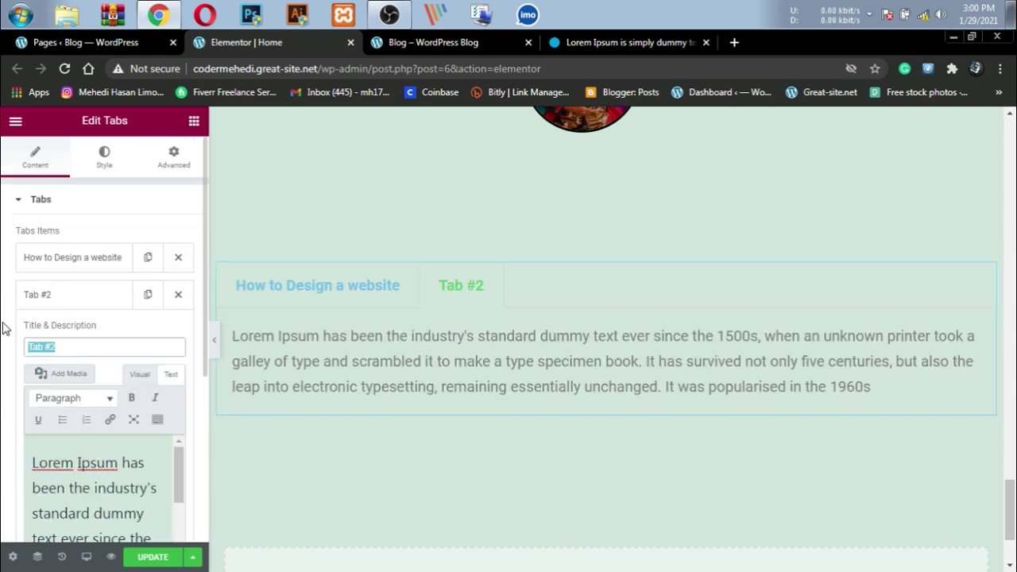
pyautogui.press('BackSpace')
pyautogui.write('How')
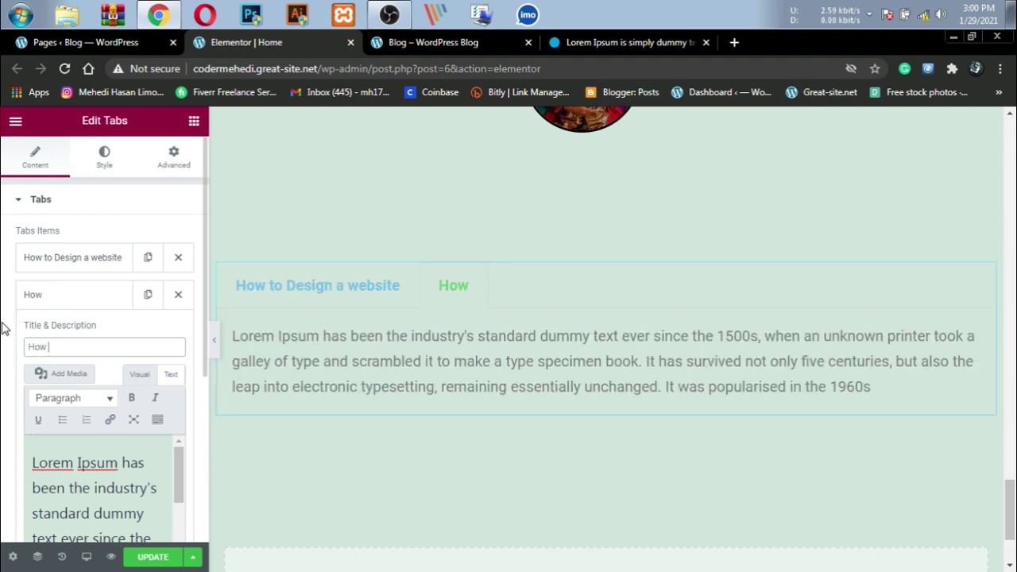
pyautogui.write(' to Setup')
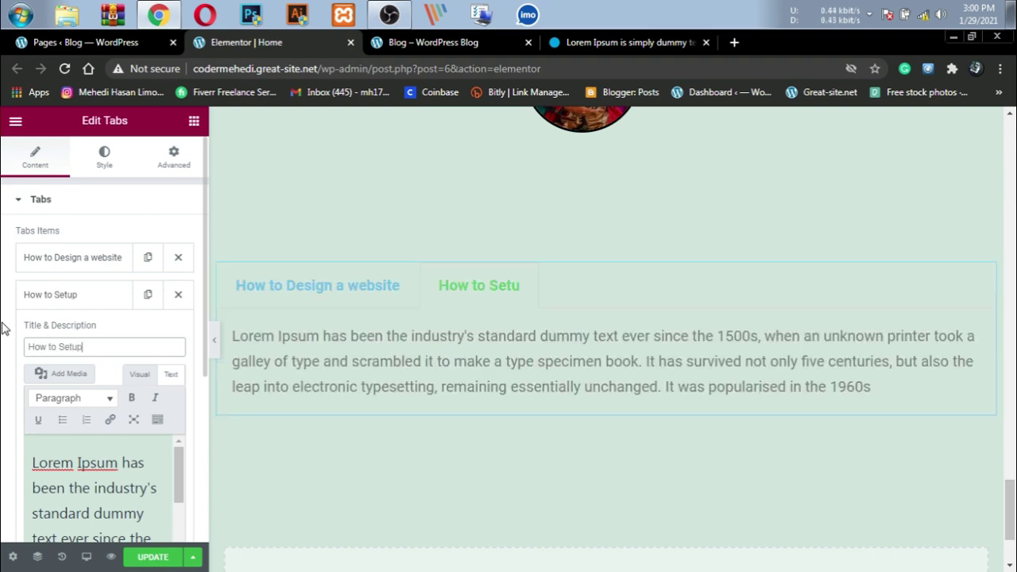
pyautogui.write(' a website')
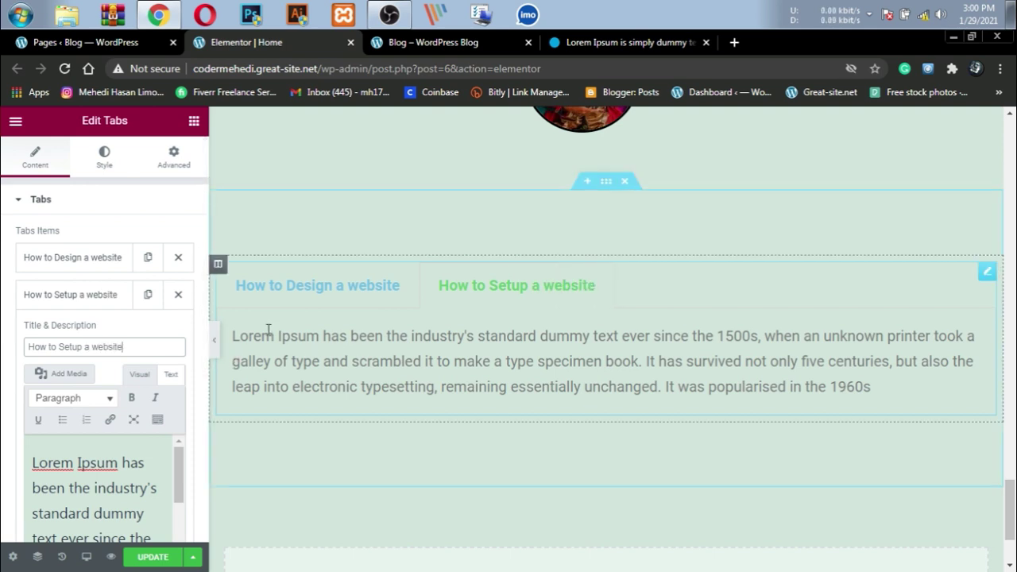
pyautogui.click(18, 201)
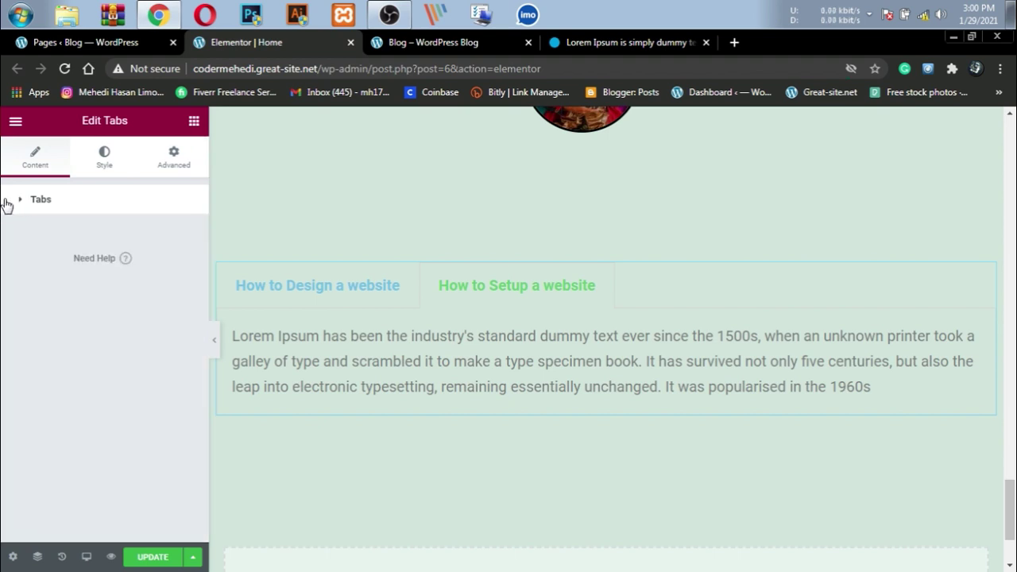
# Add a third item to the Tabs widget and title it "How to use Elementor".
pyautogui.click(7, 208)
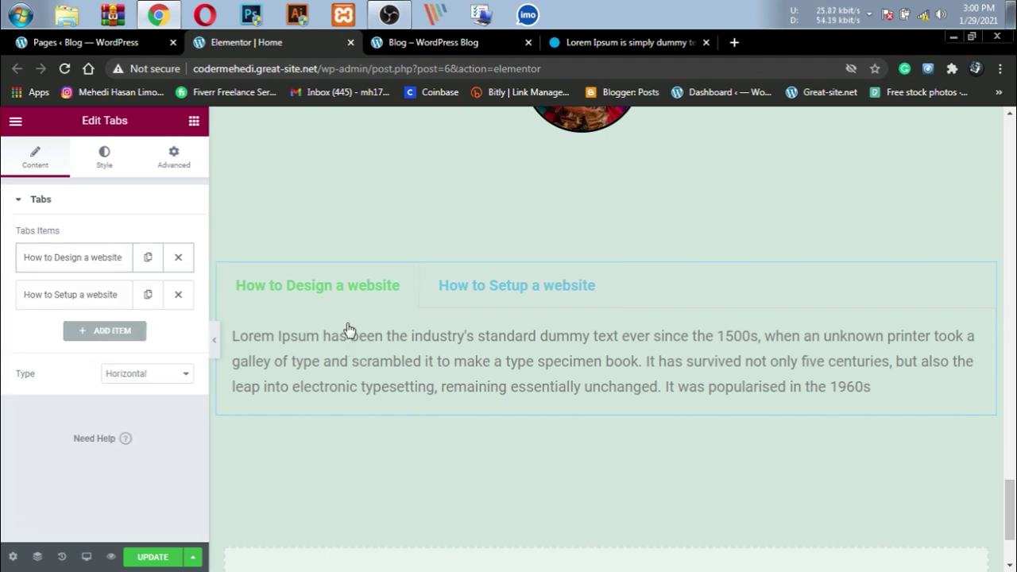
pyautogui.click(505, 293)
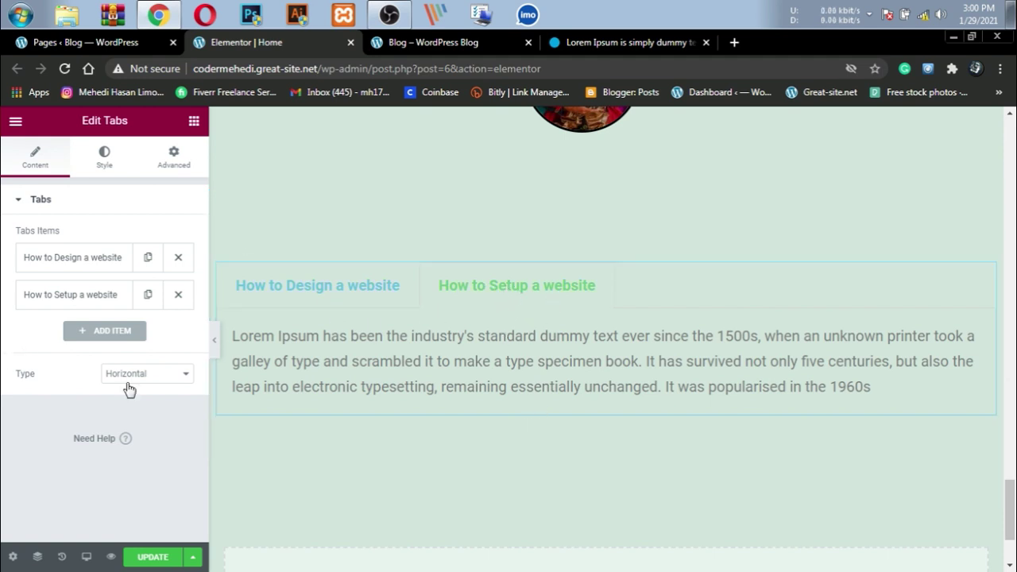
pyautogui.click(103, 332)
pyautogui.scroll(-1, 95, 326)
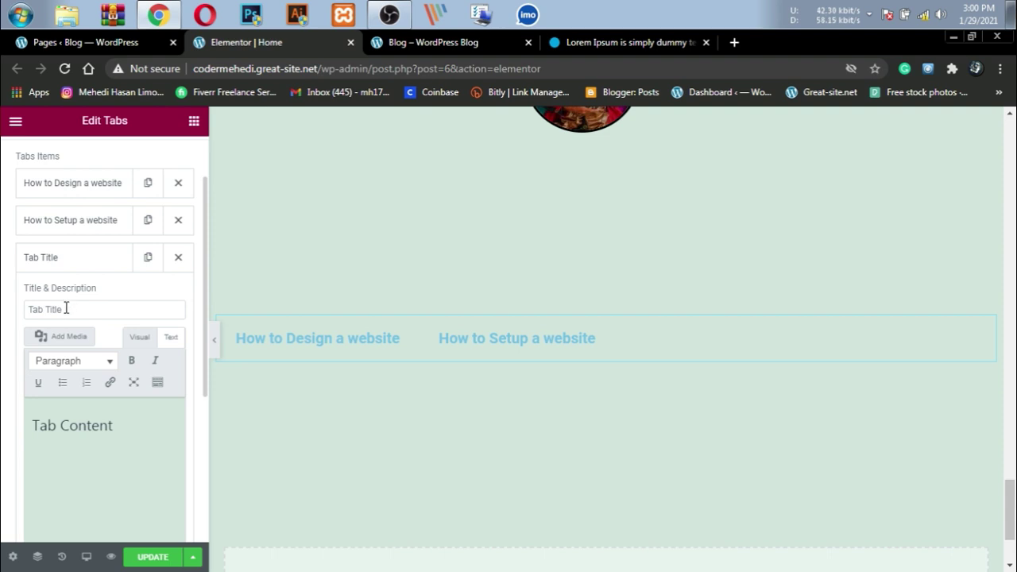
pyautogui.moveTo(66, 308); pyautogui.dragTo(2, 308)
pyautogui.press('BackSpace')
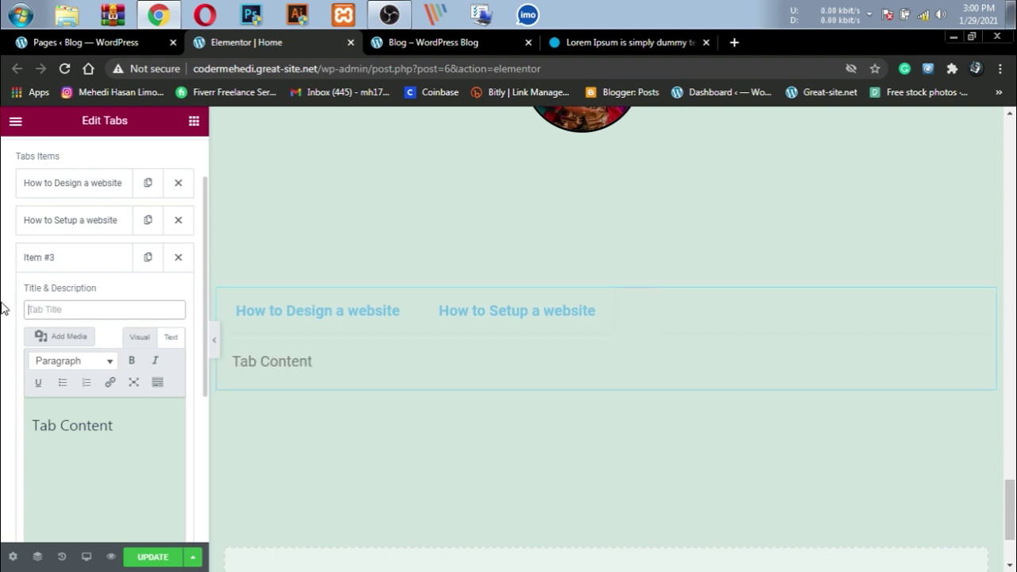
pyautogui.write('How to')
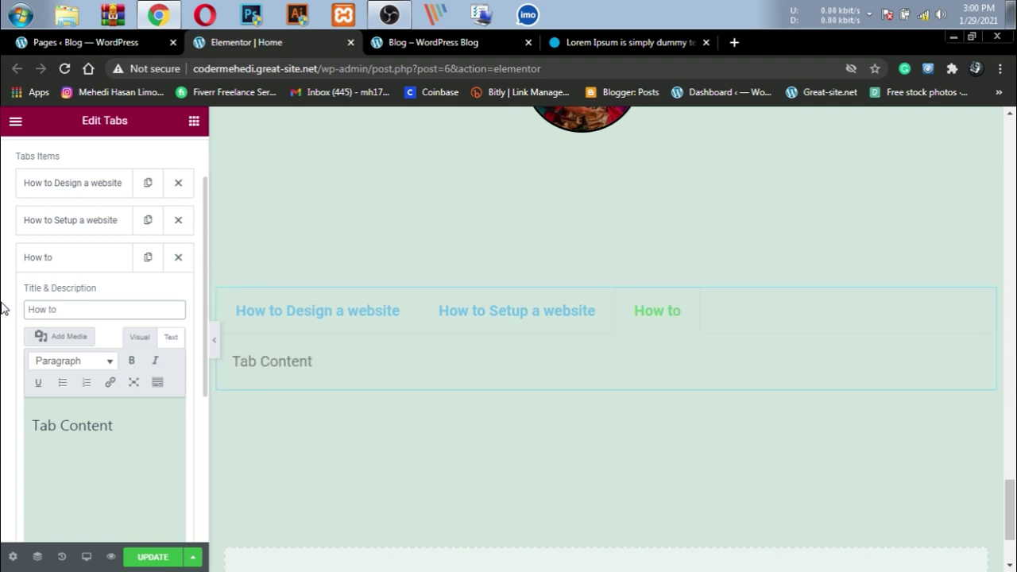
pyautogui.write(' use Ele')
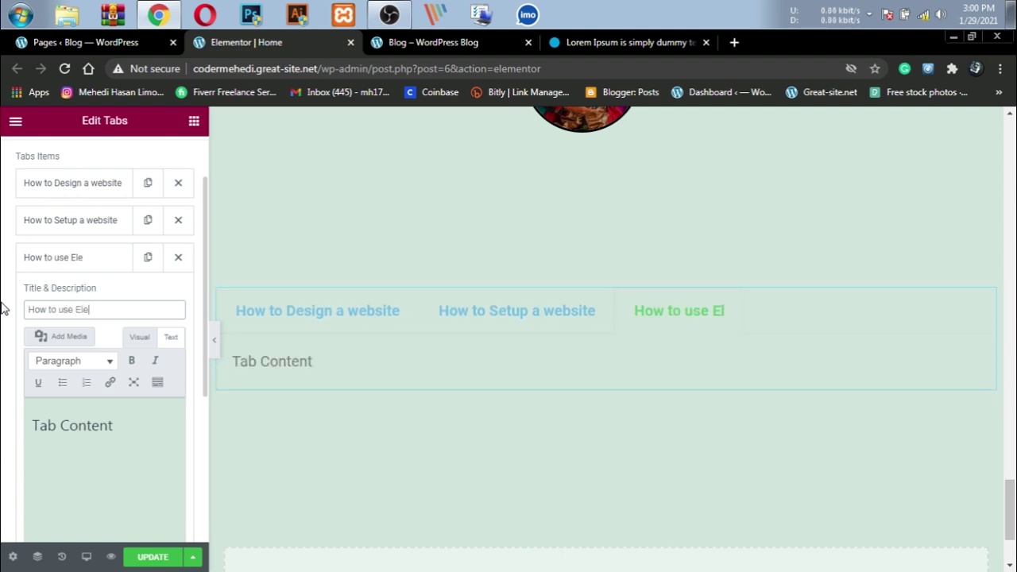
pyautogui.write('mentor')
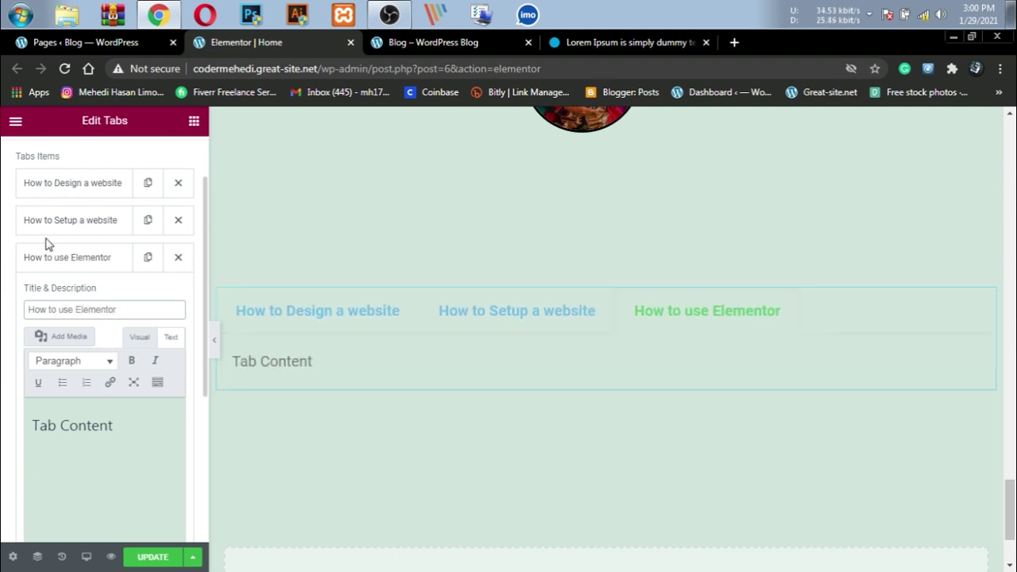
# Replace the third tab's description with the passage from "It is a long established fact" to "web page editors now", copied from the open Lorem Ipsum page.
pyautogui.click(139, 427)
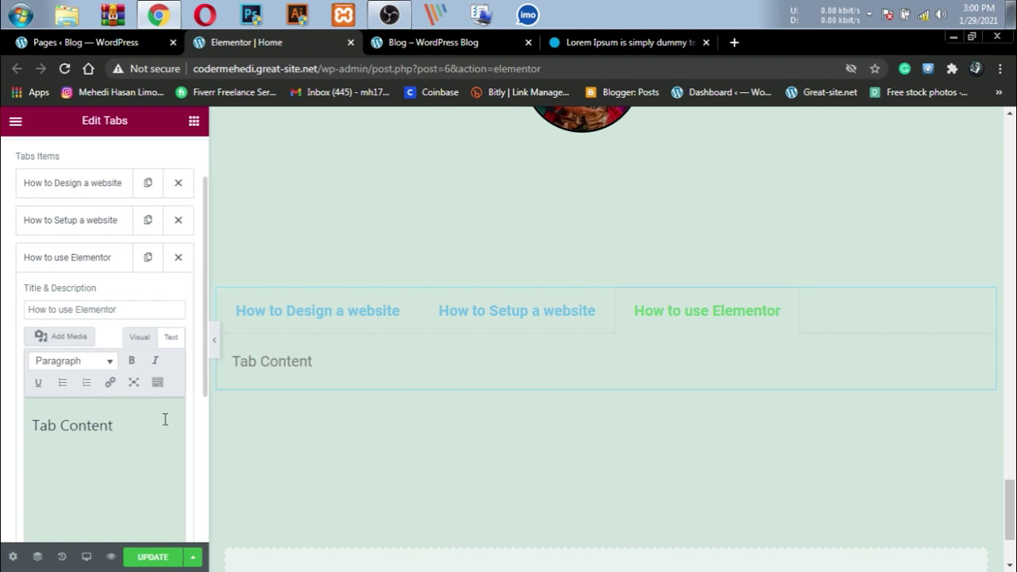
pyautogui.moveTo(122, 427); pyautogui.dragTo(2, 433)
pyautogui.press('BackSpace')
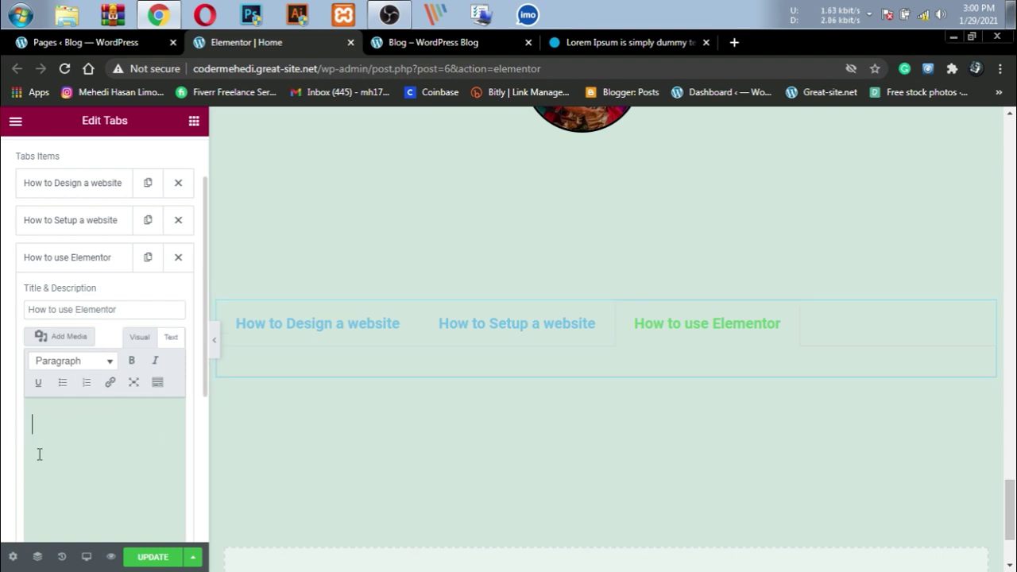
pyautogui.click(647, 42)
pyautogui.moveTo(640, 328); pyautogui.dragTo(630, 328)
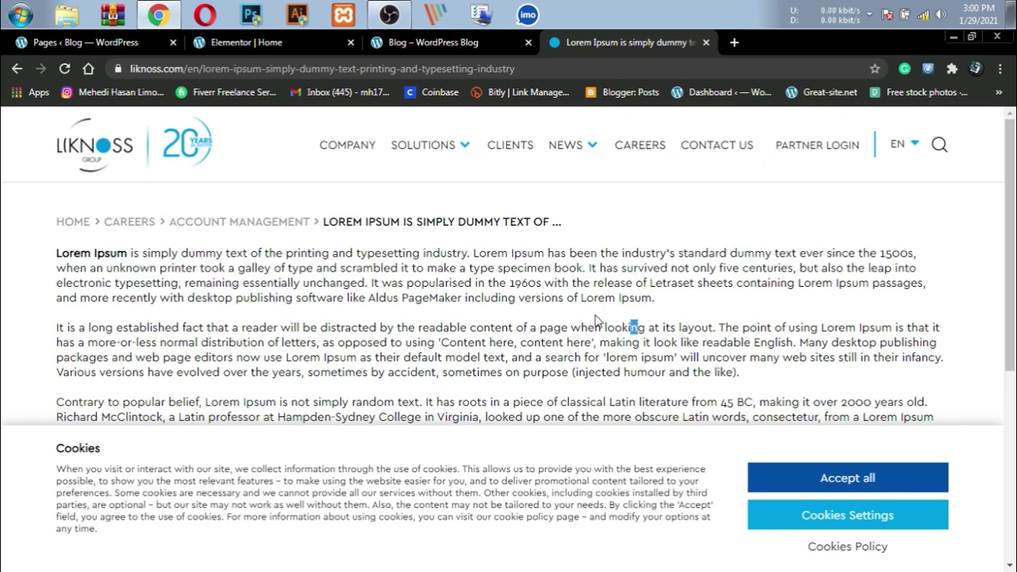
pyautogui.moveTo(45, 329); pyautogui.dragTo(265, 357)
pyautogui.hotkey('ctrl', 'c')
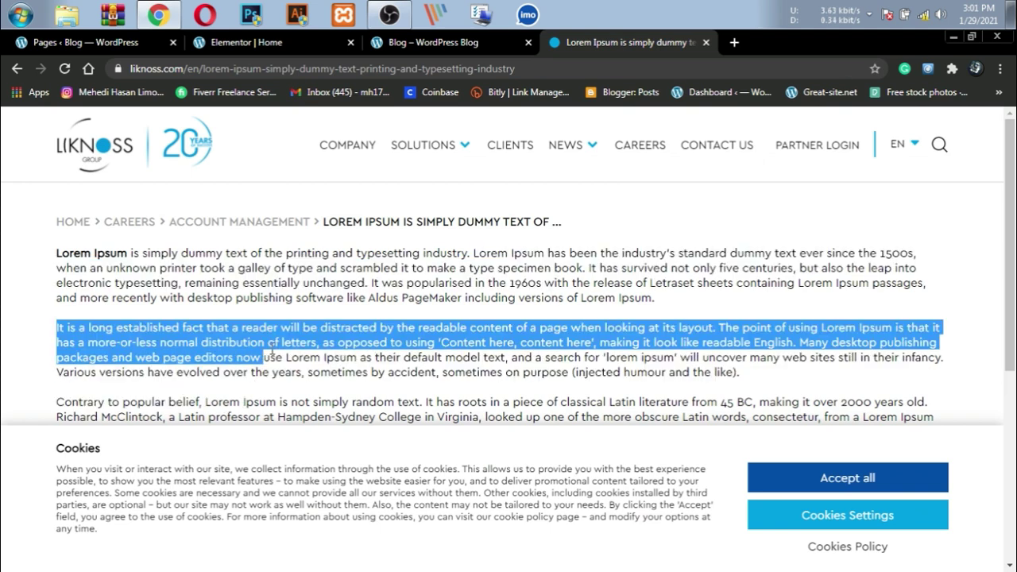
pyautogui.click(262, 44)
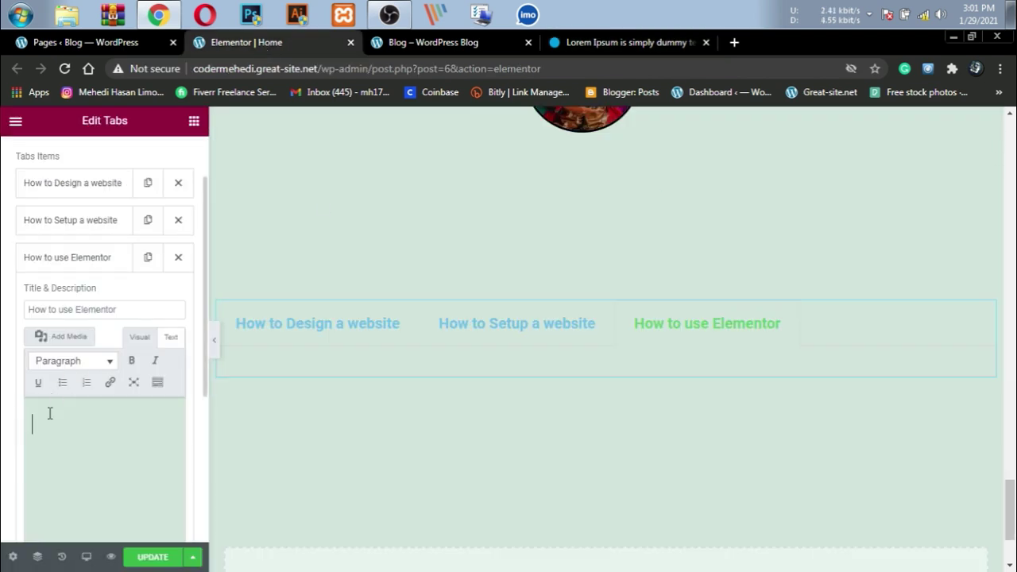
pyautogui.hotkey('ctrl', 'v')
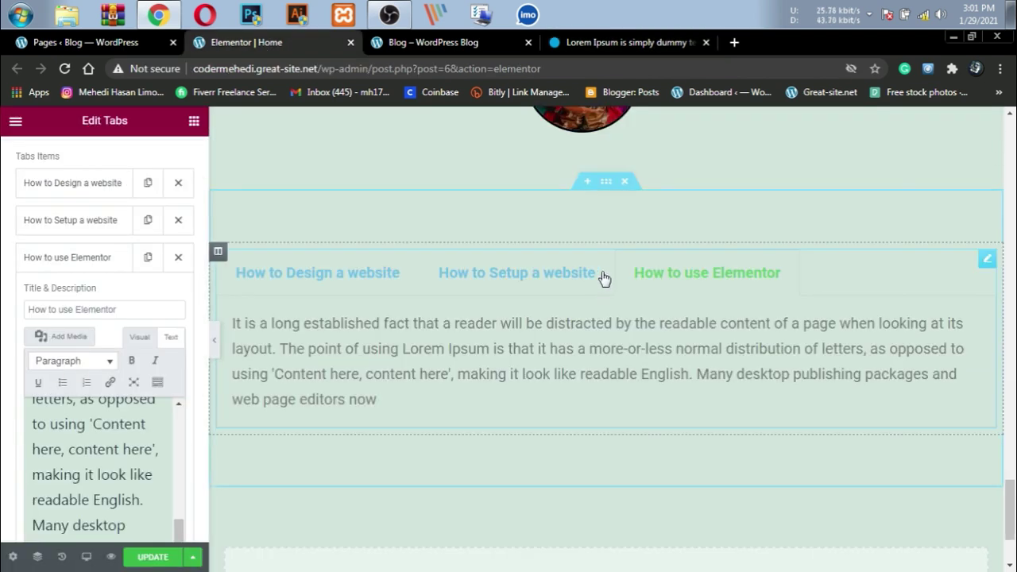
pyautogui.scroll(-1, 103, 407)
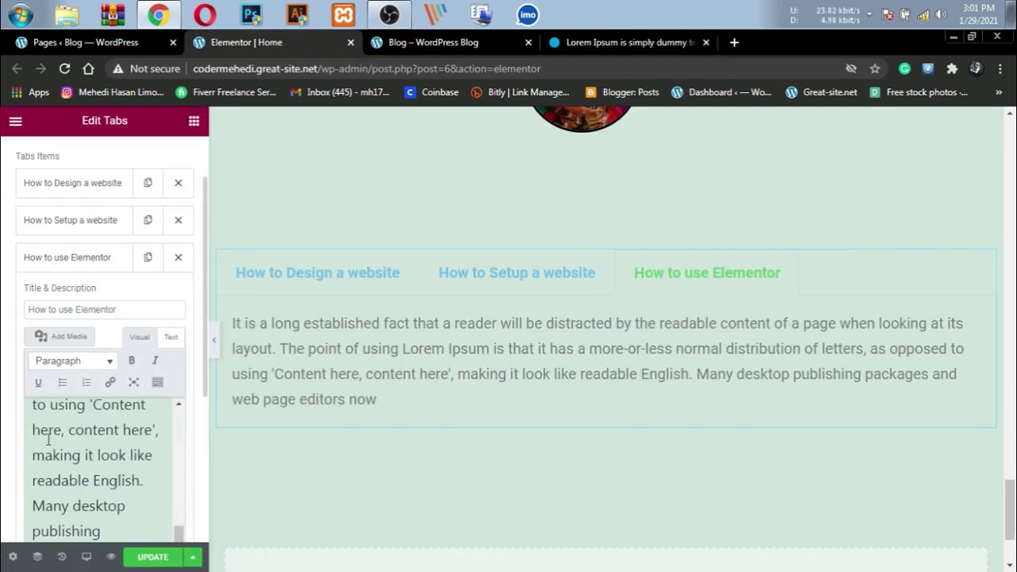
pyautogui.click(94, 259)
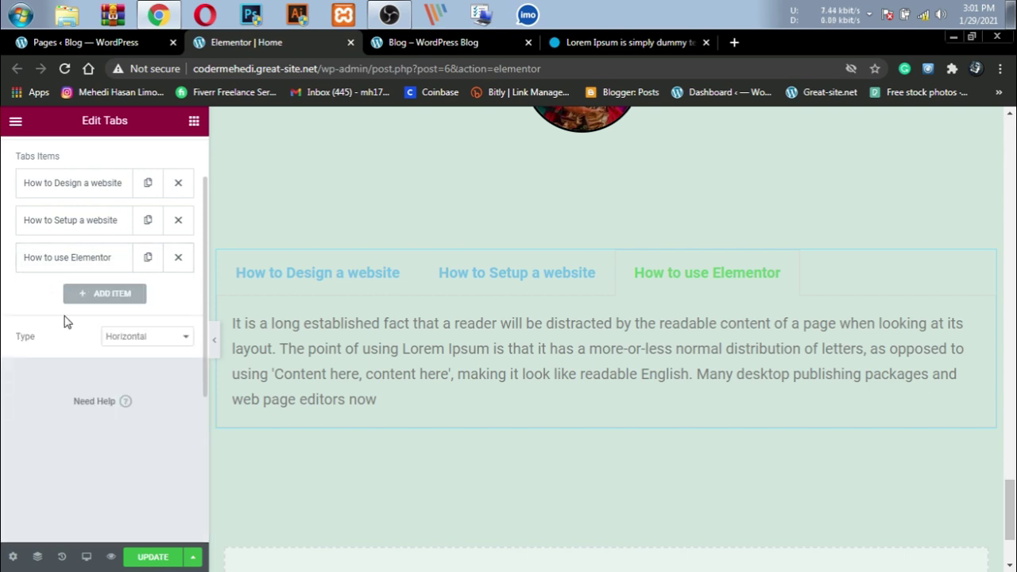
# Duplicate the "How to use Elementor" tab item and delete the duplicate.
pyautogui.click(147, 259)
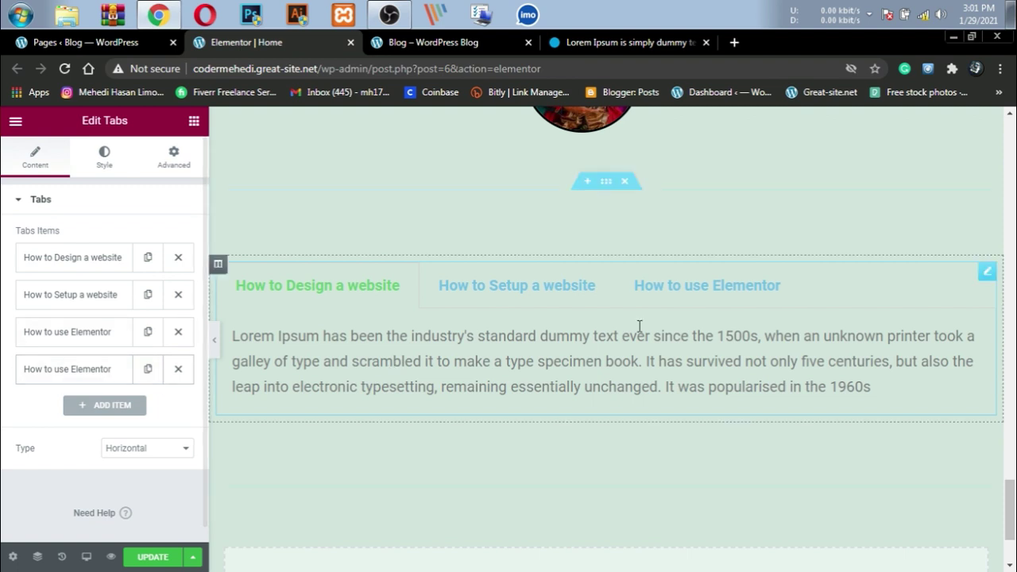
pyautogui.click(179, 371)
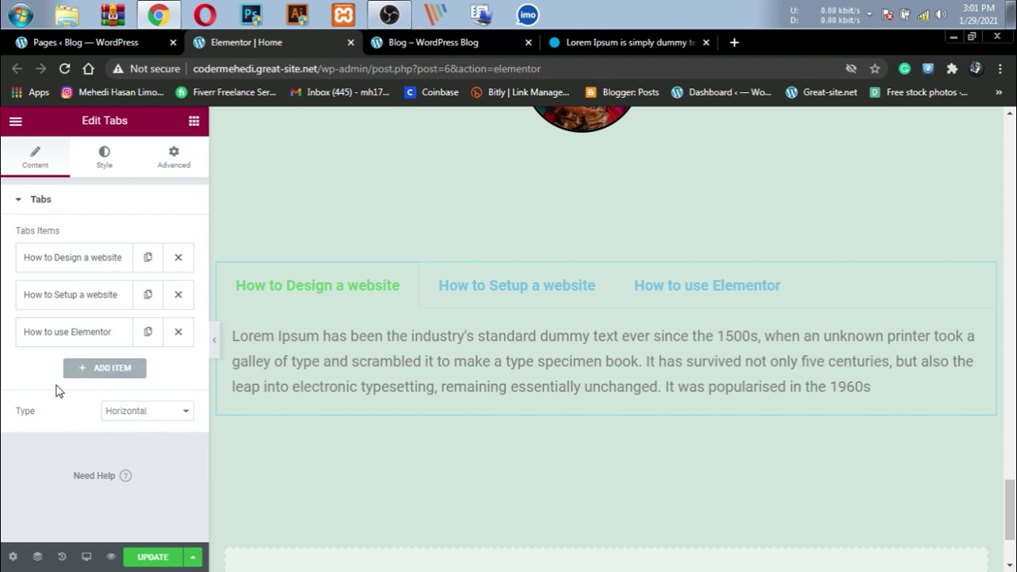
# Style the Tabs widget with a border width of 6 and the border color #000000.
pyautogui.click(107, 159)
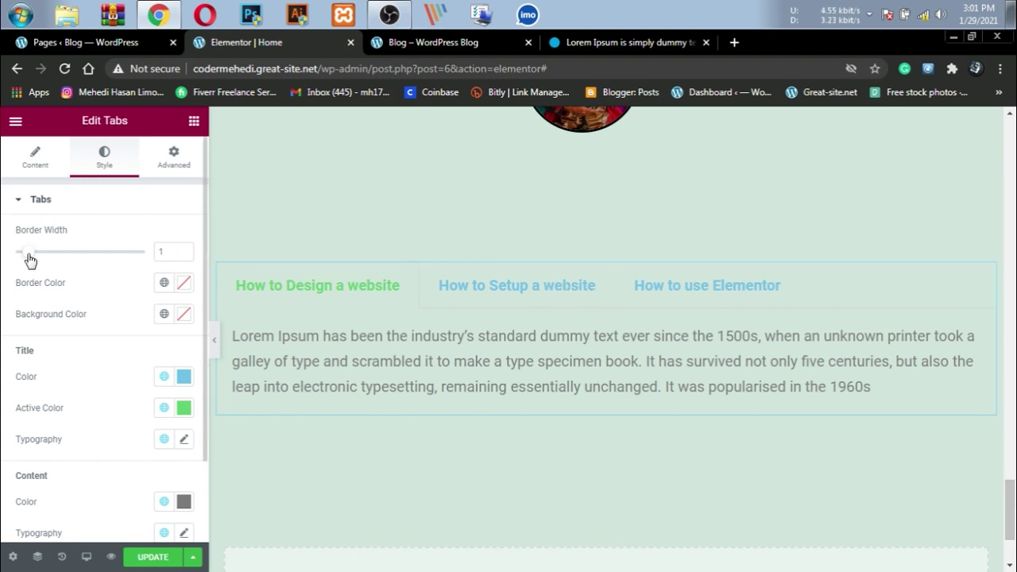
pyautogui.moveTo(28, 252); pyautogui.dragTo(94, 263)
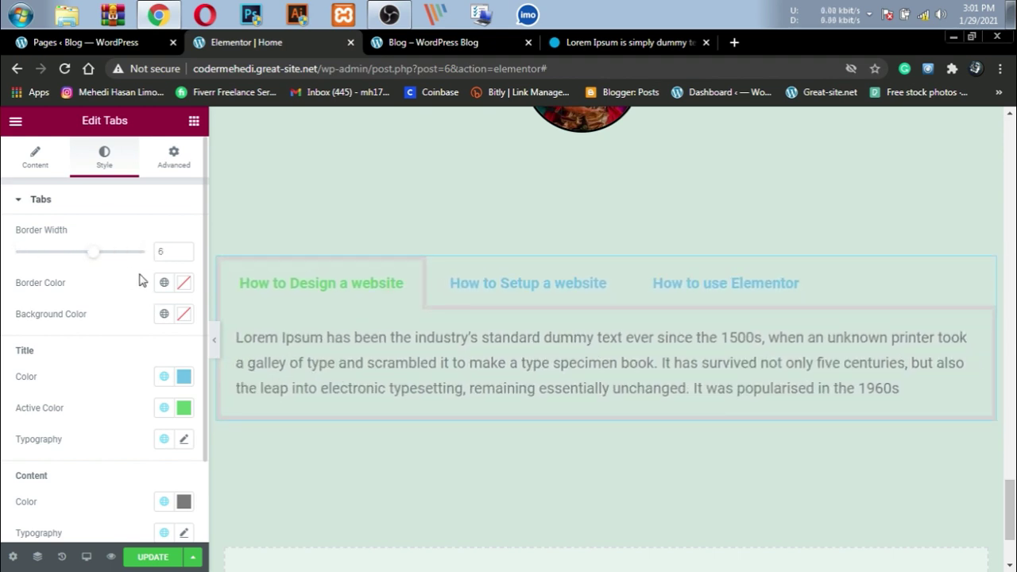
pyautogui.click(184, 284)
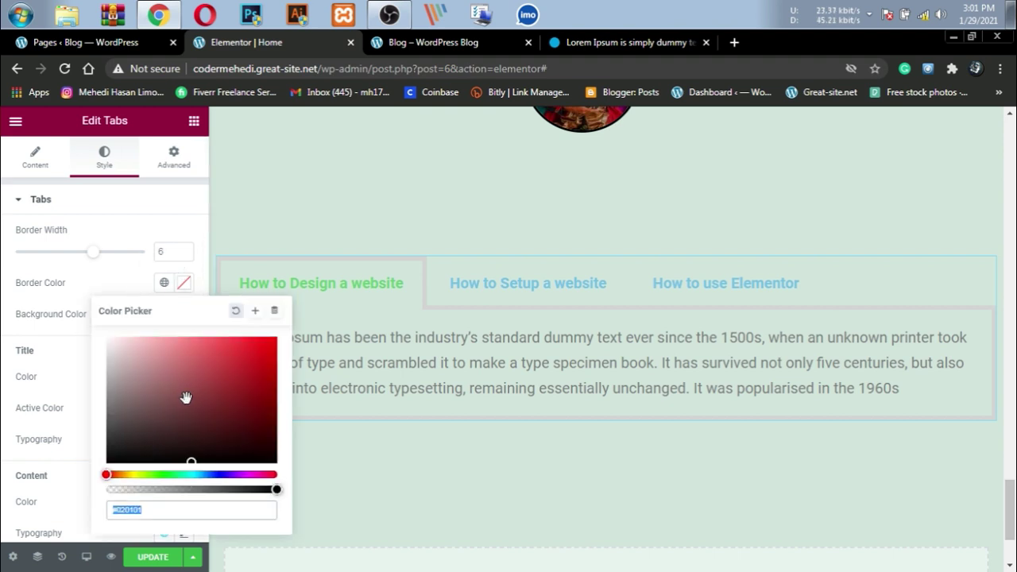
pyautogui.moveTo(186, 399); pyautogui.dragTo(102, 470)
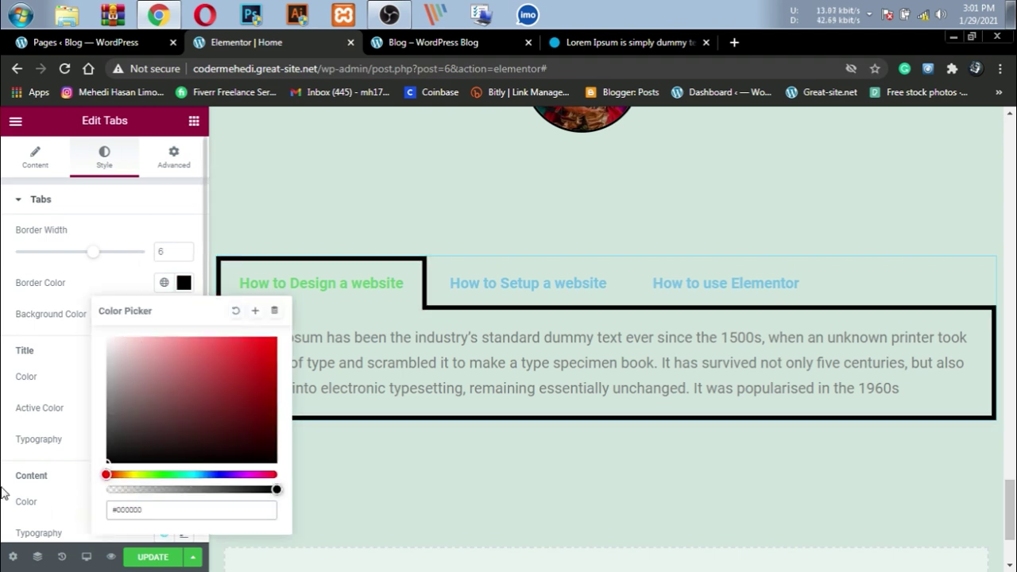
pyautogui.click(2, 457)
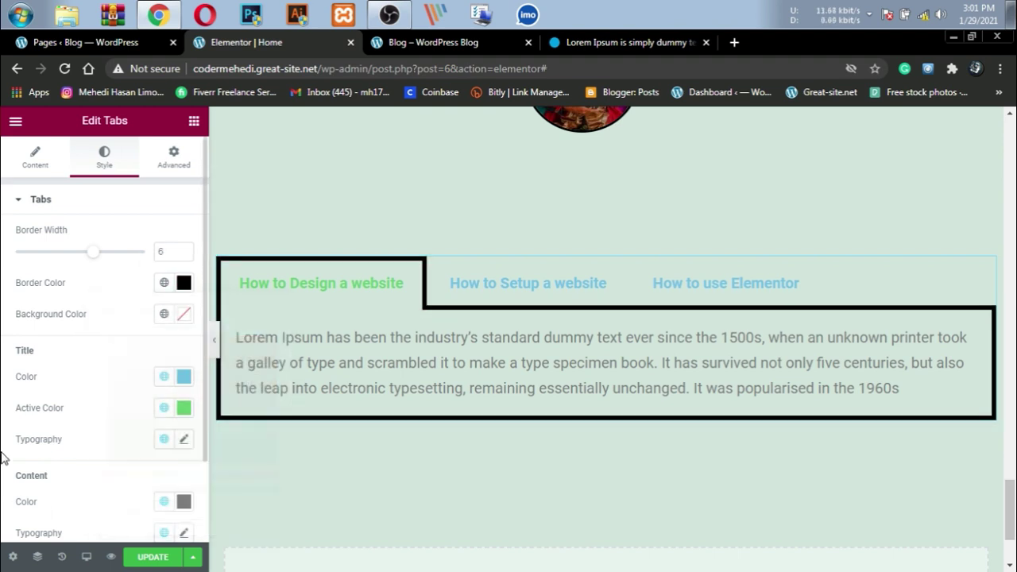
# Try the background color #E4D5D5 on the Tabs widget and reset it to the default.
pyautogui.click(182, 315)
pyautogui.moveTo(182, 431)
pyautogui.mouseDown()
pyautogui.moveTo(67, 368)
pyautogui.moveTo(151, 393)
pyautogui.moveTo(280, 393)
pyautogui.moveTo(268, 373)
pyautogui.moveTo(147, 482)
pyautogui.moveTo(117, 382)
pyautogui.mouseUp()
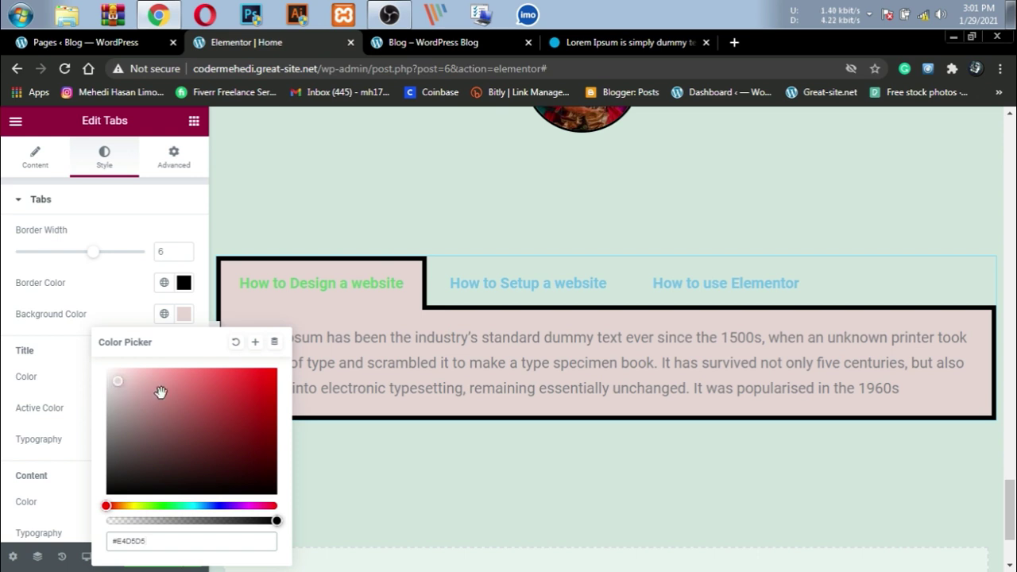
pyautogui.click(235, 345)
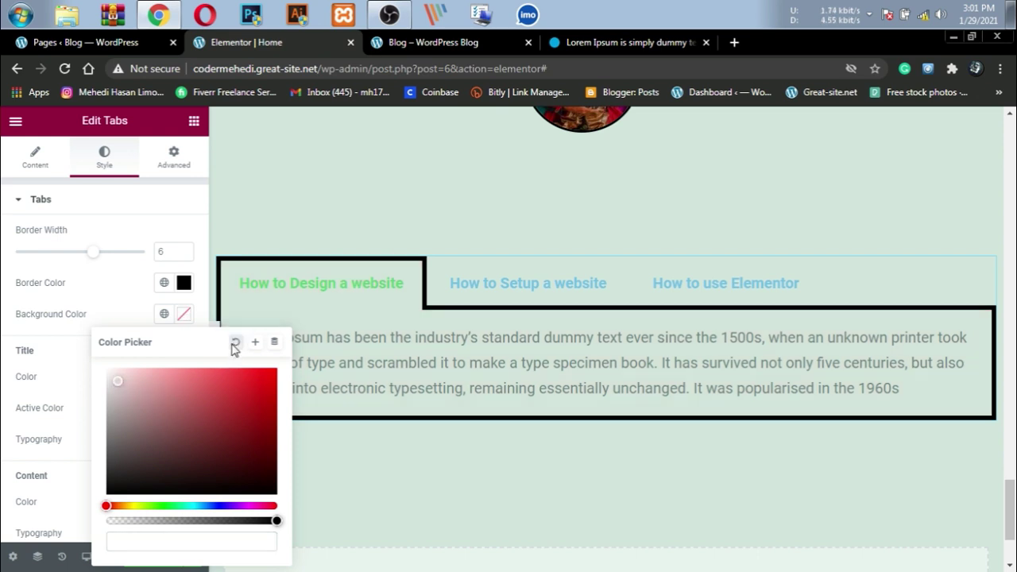
pyautogui.click(27, 407)
# Set the color of the tab titles to #000000.
pyautogui.scroll(-1, 8, 415)
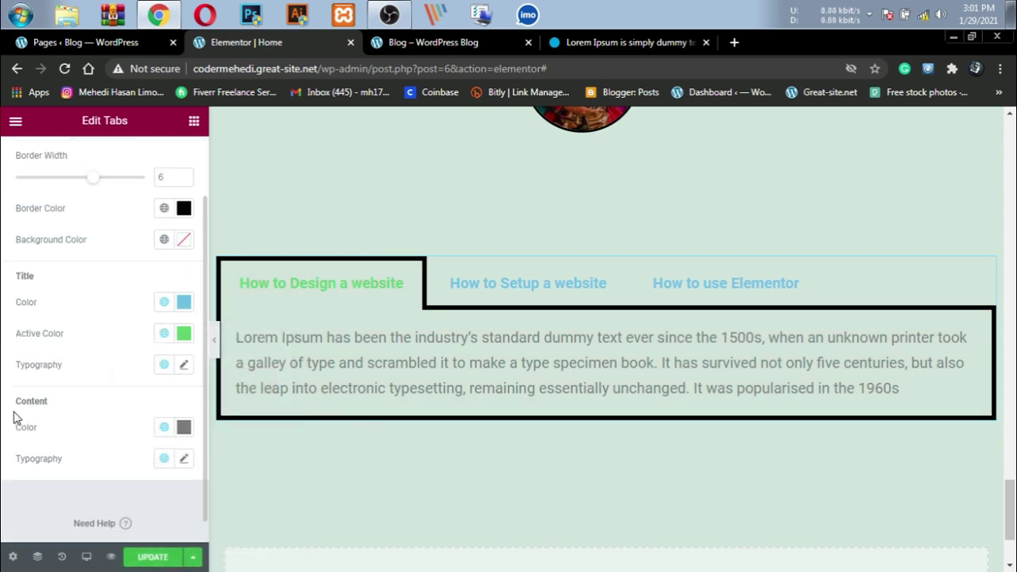
pyautogui.click(183, 305)
pyautogui.moveTo(155, 441); pyautogui.dragTo(67, 521)
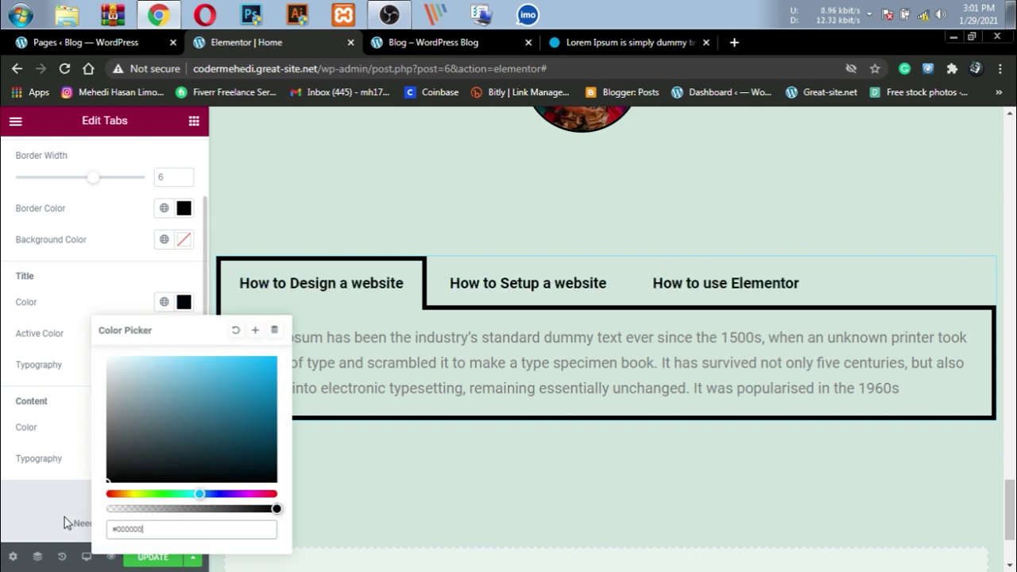
pyautogui.click(2, 443)
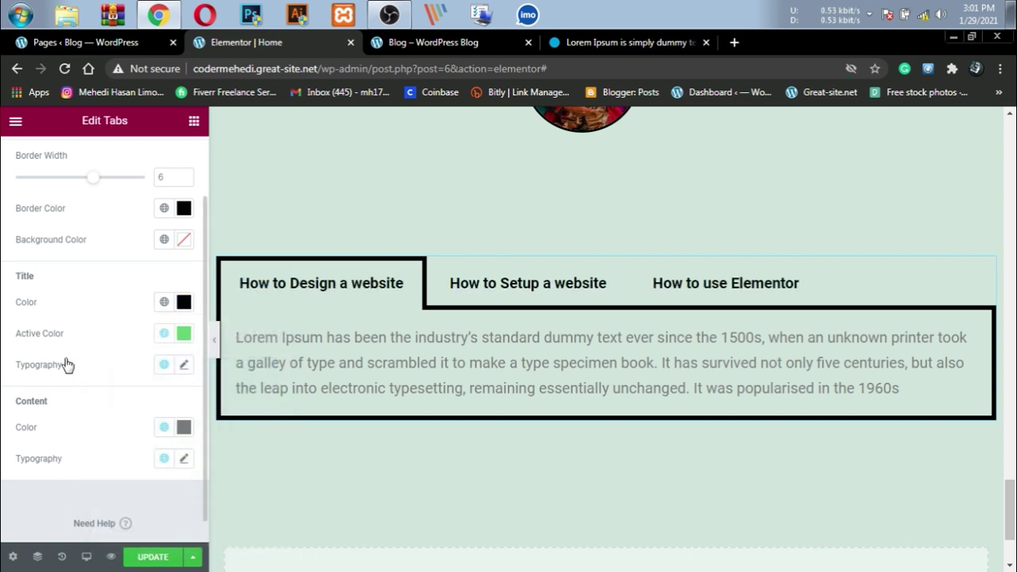
# Try #18FF36 as the active color of the tab titles and switch through the three tabs to check it.
pyautogui.click(184, 332)
pyautogui.write('#18FF36')
pyautogui.click(3, 475)
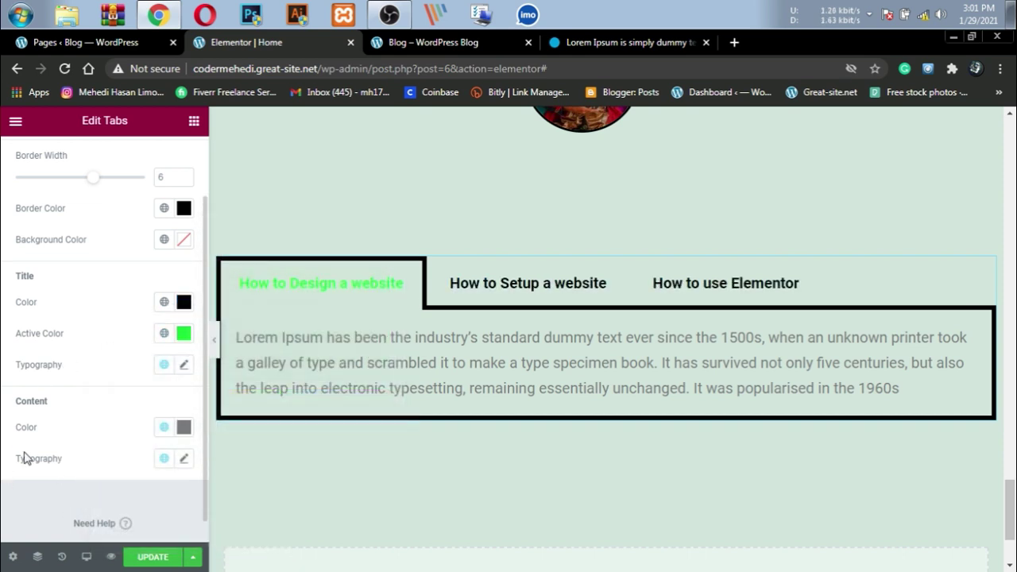
pyautogui.click(522, 294)
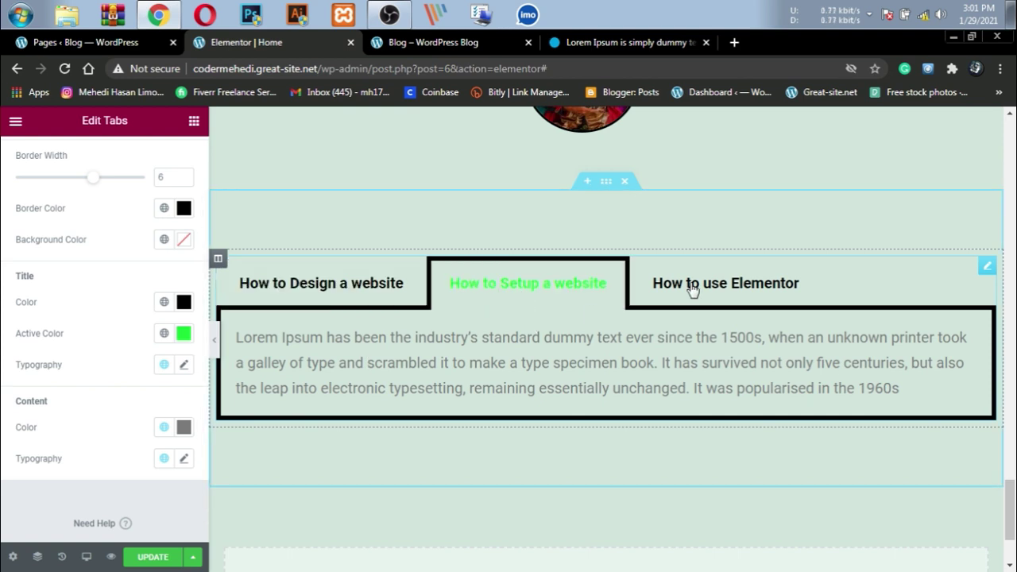
pyautogui.click(699, 286)
pyautogui.click(500, 284)
pyautogui.click(386, 286)
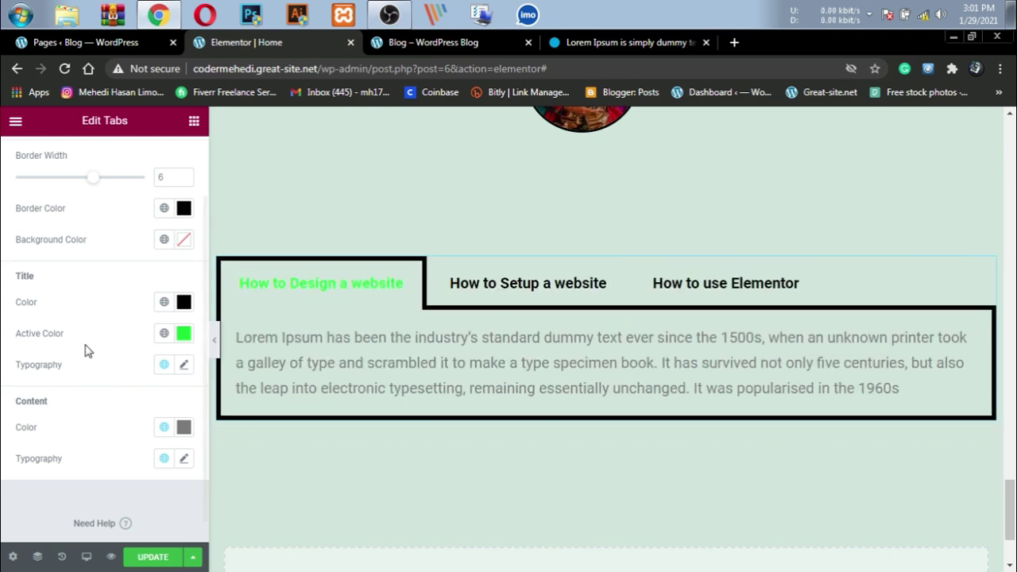
# Set the active color of the tab titles to #FF0143 and switch through the three tabs to check it.
pyautogui.click(184, 333)
pyautogui.click(342, 369)
pyautogui.moveTo(343, 368)
pyautogui.mouseDown()
pyautogui.moveTo(370, 396)
pyautogui.moveTo(393, 261)
pyautogui.mouseUp()
pyautogui.click(381, 391)
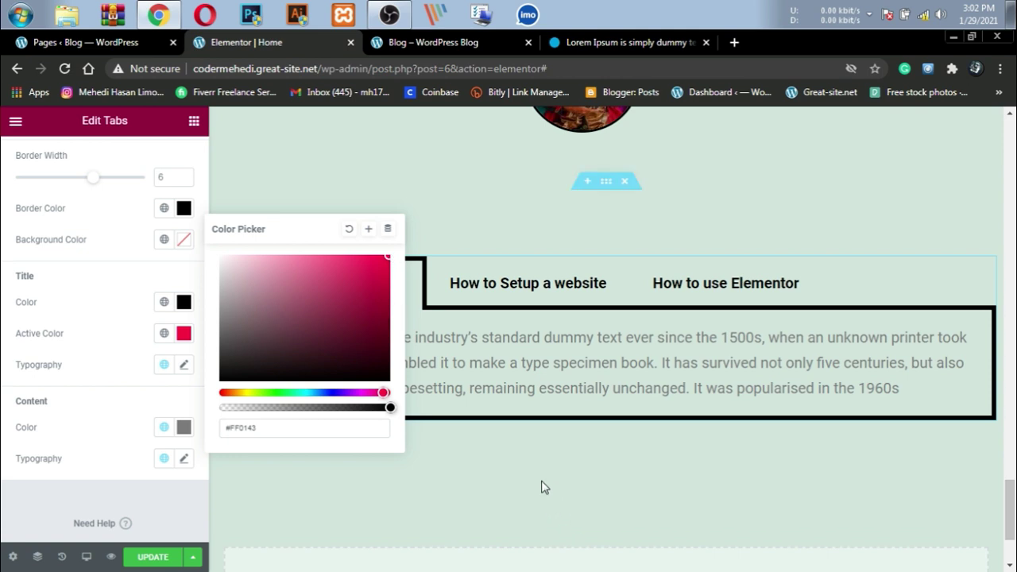
pyautogui.click(4, 366)
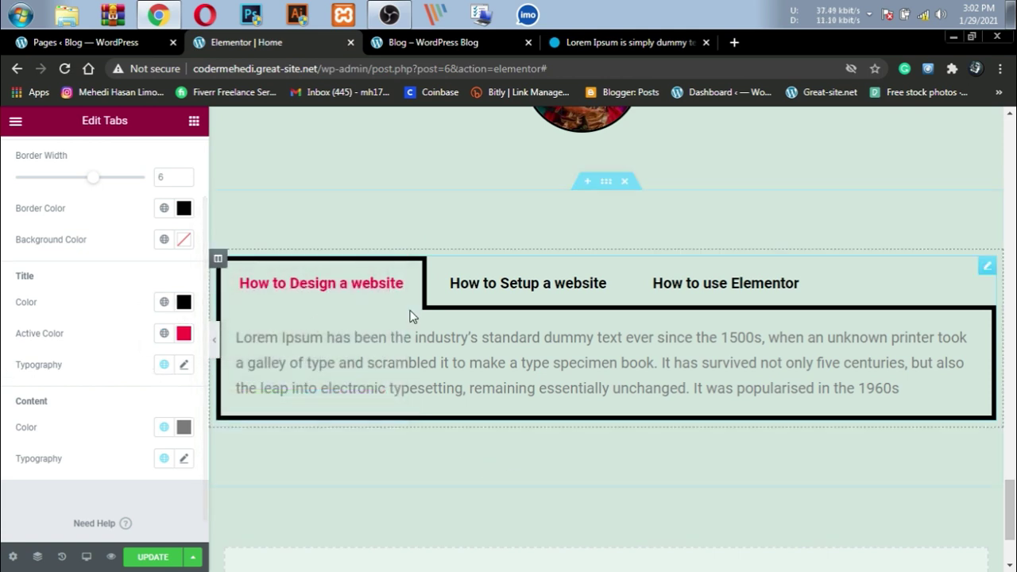
pyautogui.click(531, 301)
pyautogui.click(712, 295)
pyautogui.click(376, 292)
pyautogui.click(680, 286)
pyautogui.click(463, 283)
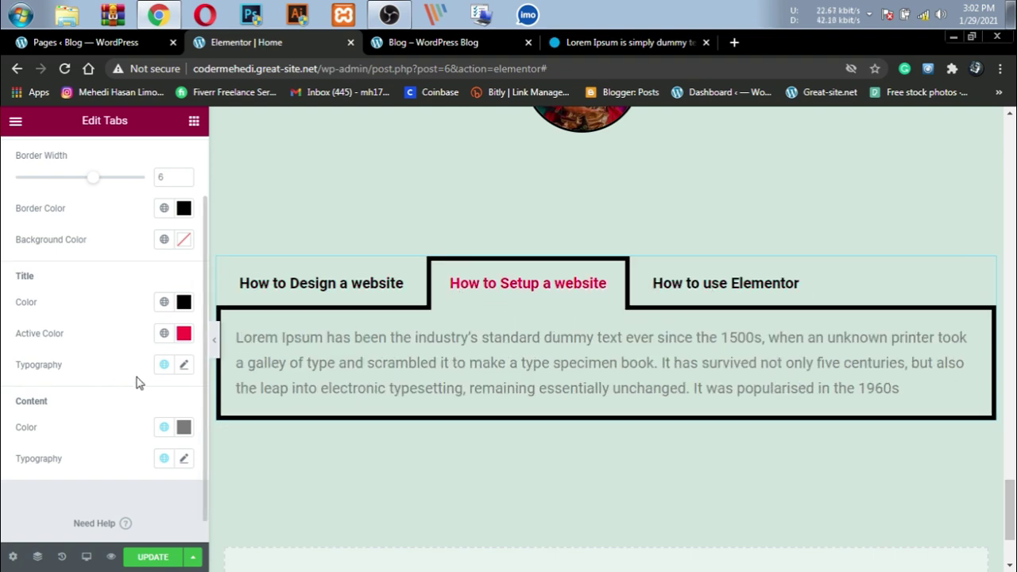
# Set the font family of the tab titles to Poppins.
pyautogui.click(182, 367)
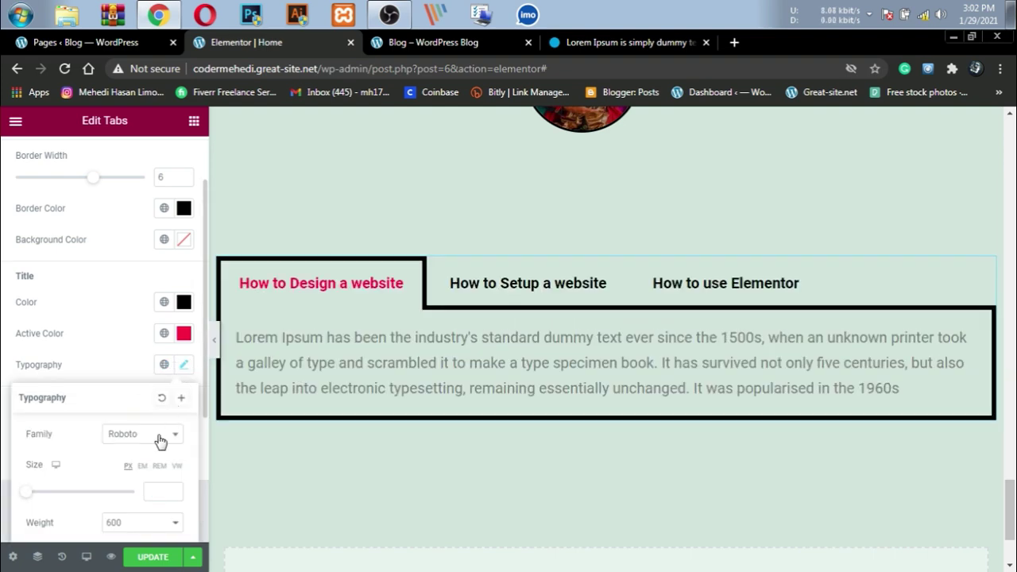
pyautogui.click(184, 438)
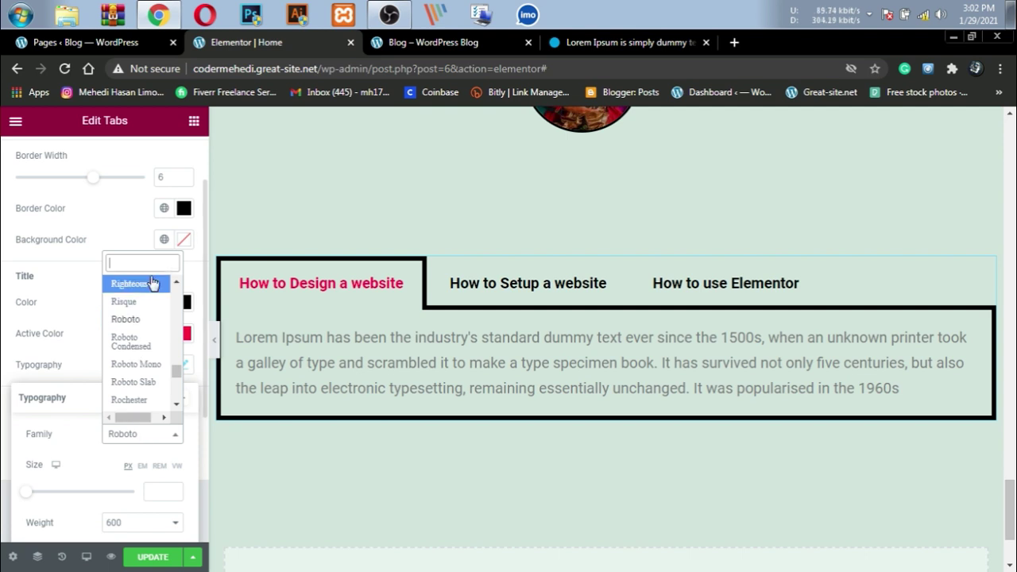
pyautogui.write('p[op')
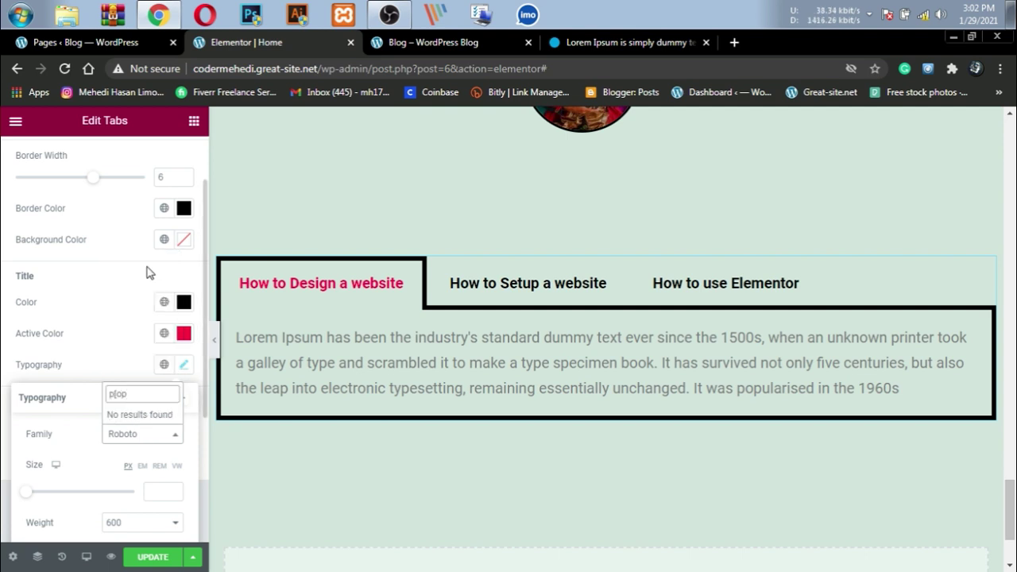
pyautogui.press('BackSpace')
pyautogui.press('BackSpace')
pyautogui.press('BackSpace')
pyautogui.write('pop')
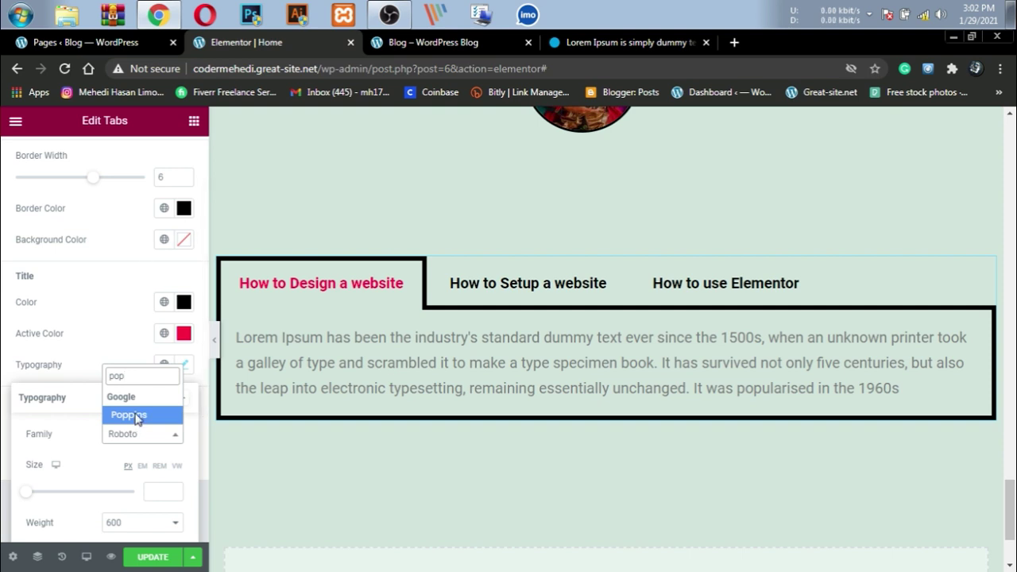
pyautogui.click(135, 415)
pyautogui.scroll(-2, 4, 461)
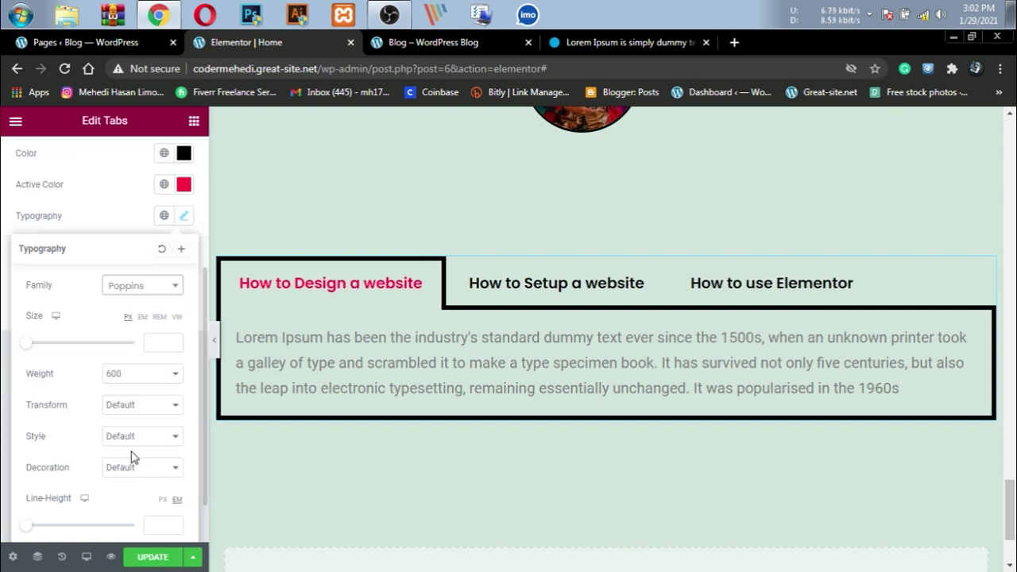
pyautogui.doubleClick(158, 381)
pyautogui.click(4, 405)
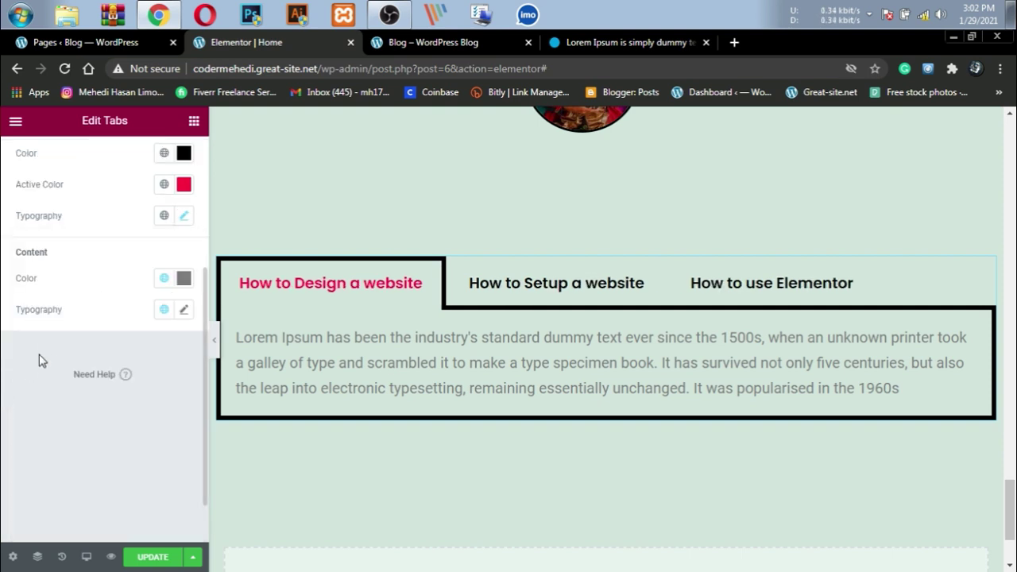
# Set the color of the tab content text to #000000.
pyautogui.click(184, 278)
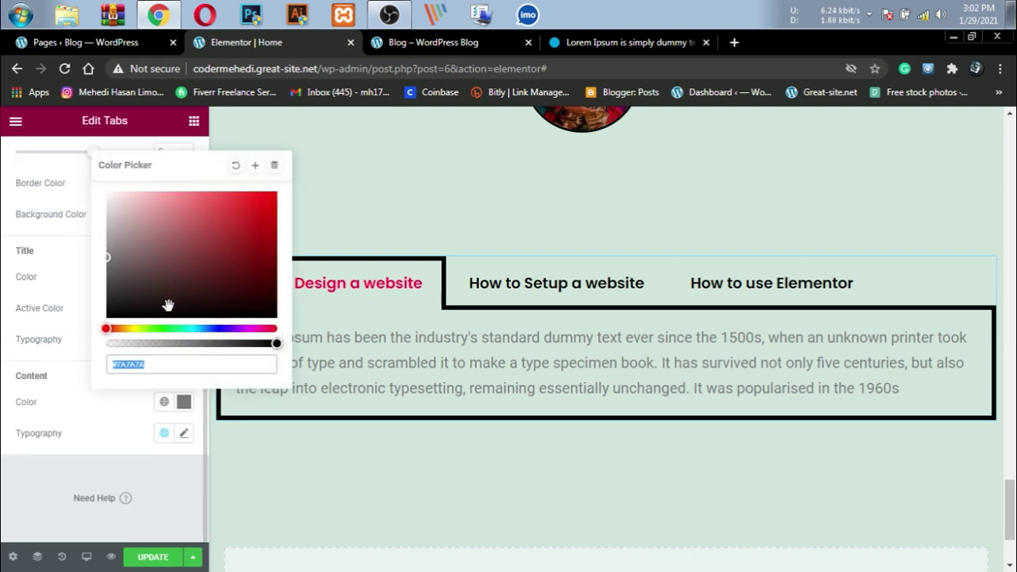
pyautogui.write('#FFFFFF')
pyautogui.hotkey('ctrl', 'a')
pyautogui.write('#000000')
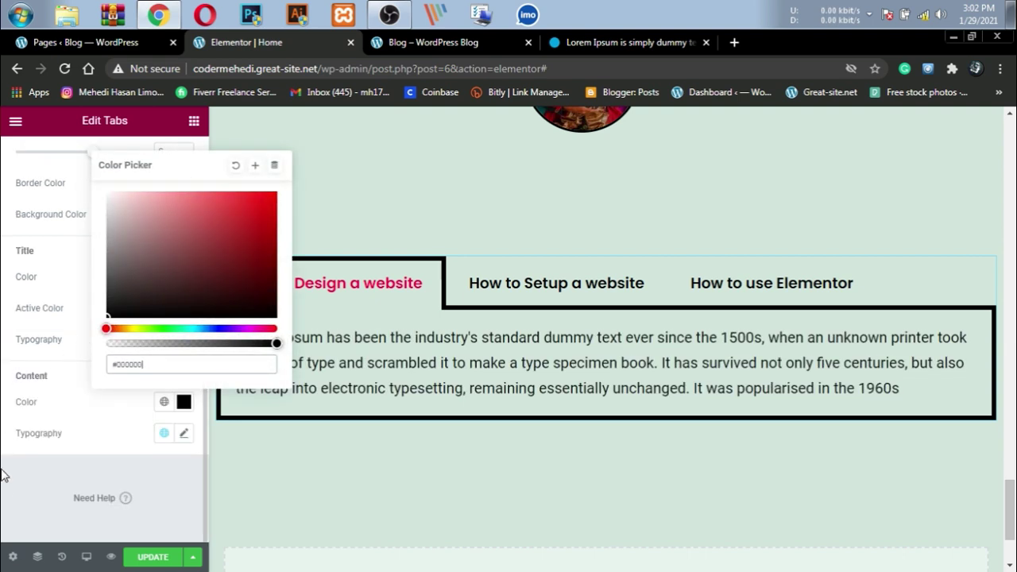
pyautogui.click(4, 491)
# Set the font family of the tab content text to Poppins.
pyautogui.click(183, 434)
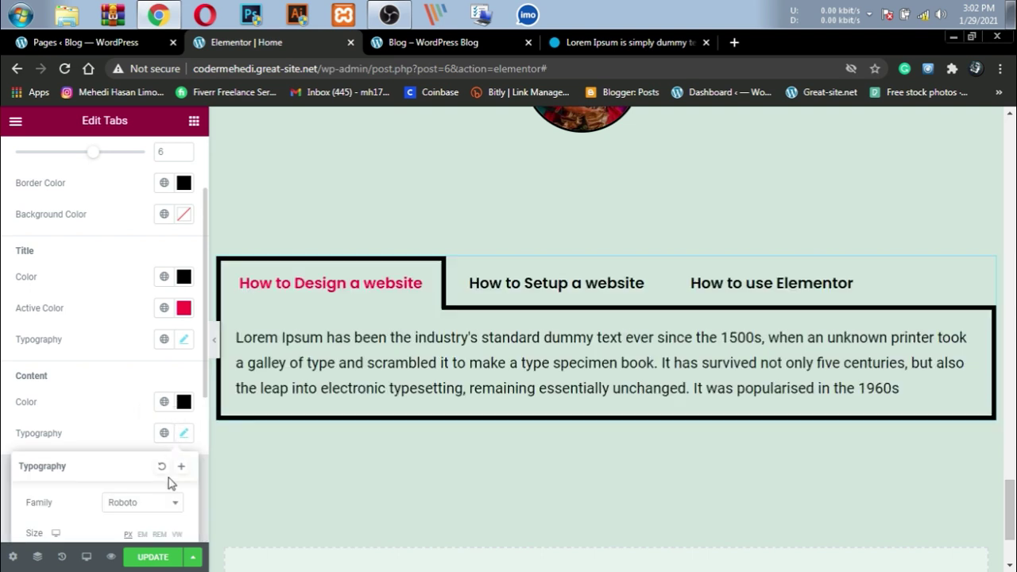
pyautogui.click(159, 505)
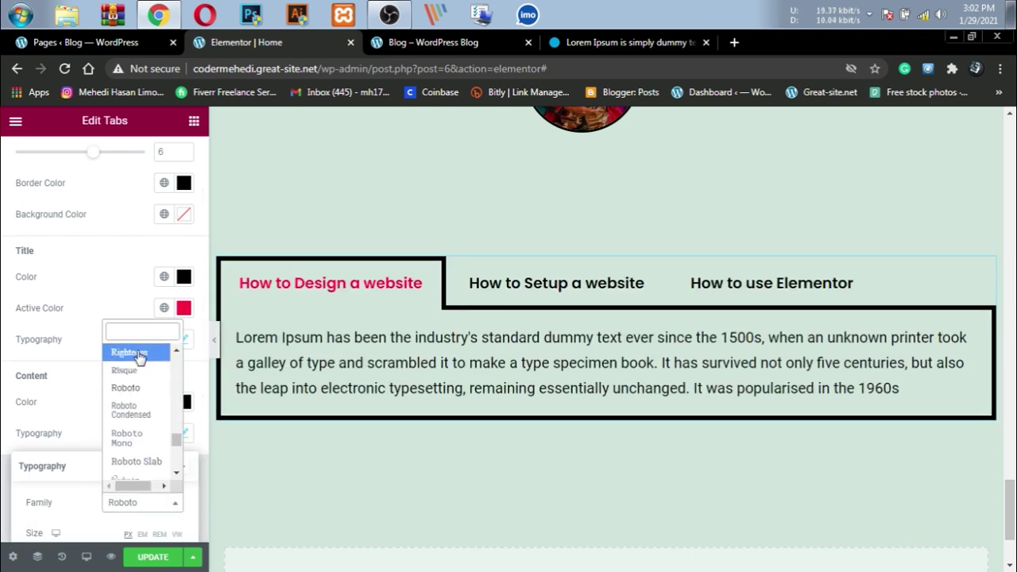
pyautogui.write('pop')
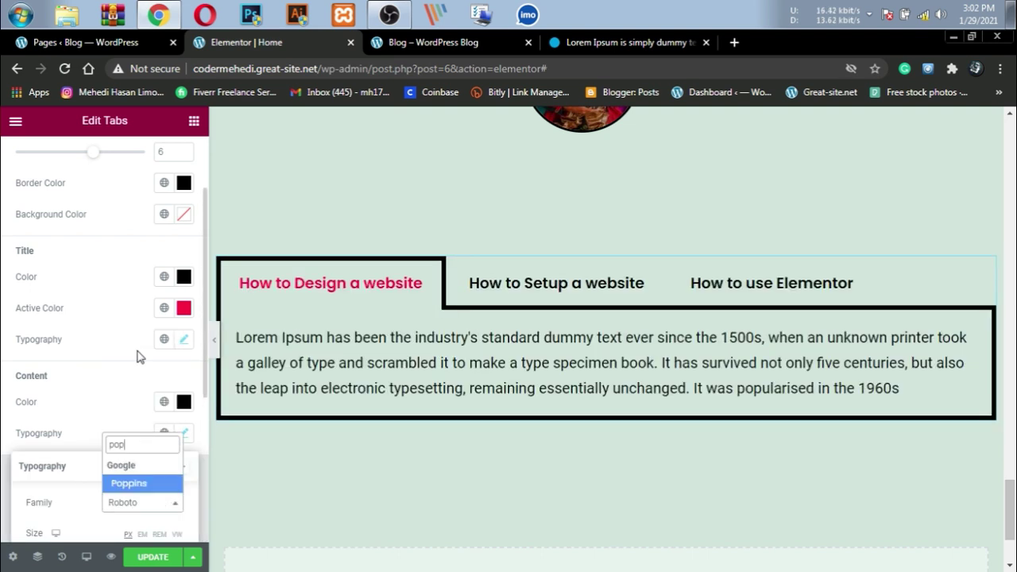
pyautogui.click(136, 485)
pyautogui.click(3, 510)
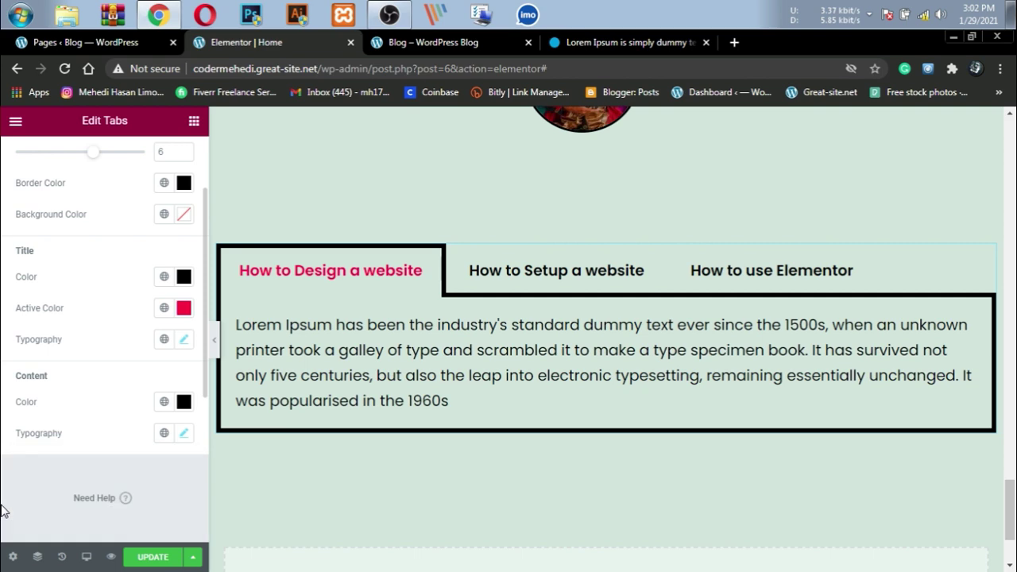
# Try a different font size for the tab content text.
pyautogui.click(184, 434)
pyautogui.scroll(-4, 125, 459)
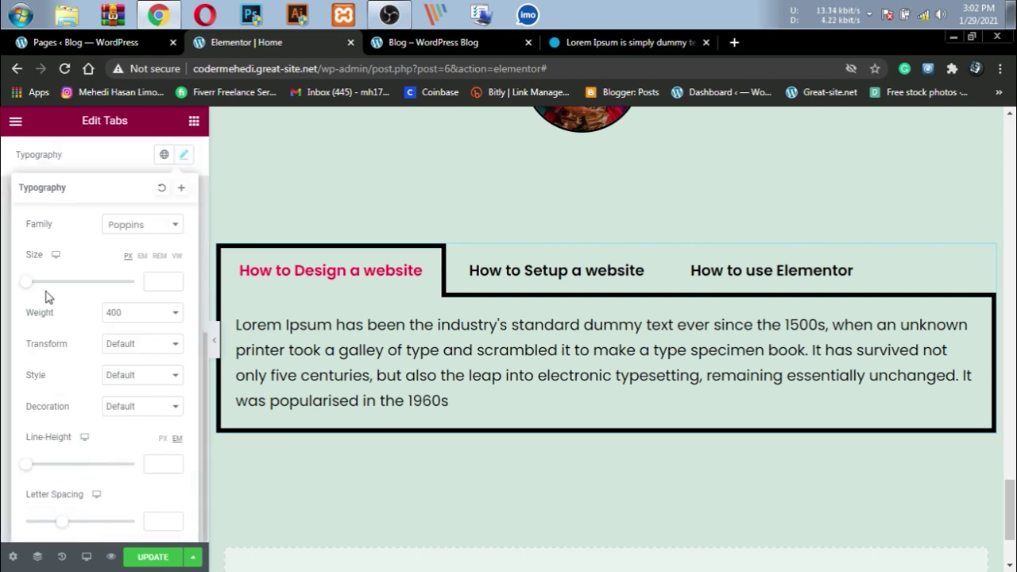
pyautogui.moveTo(28, 289); pyautogui.dragTo(37, 288)
pyautogui.click(4, 365)
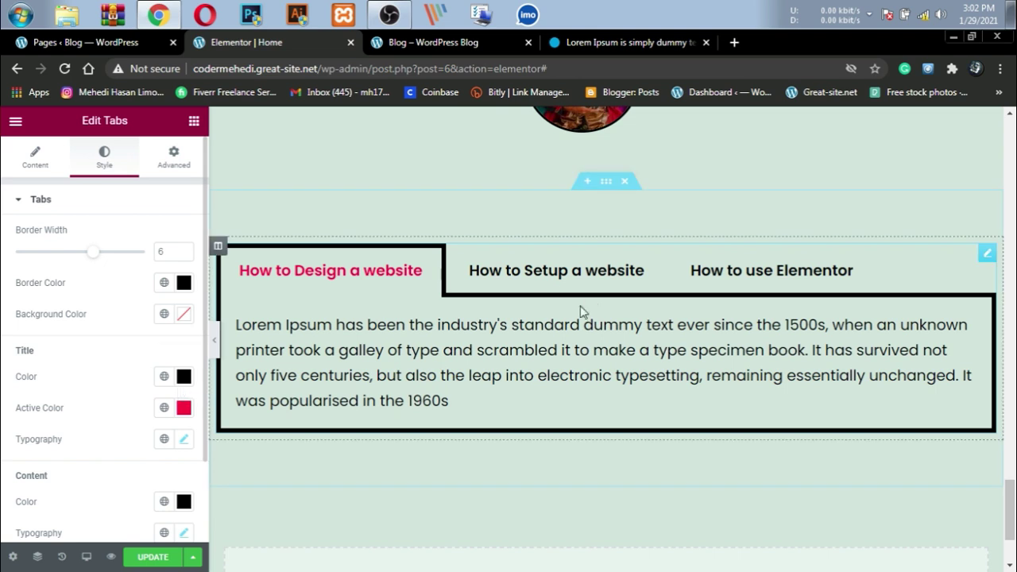
# Switch through the three tabs to check the new fonts and content color, ending on the first tab.
pyautogui.click(559, 286)
pyautogui.click(763, 286)
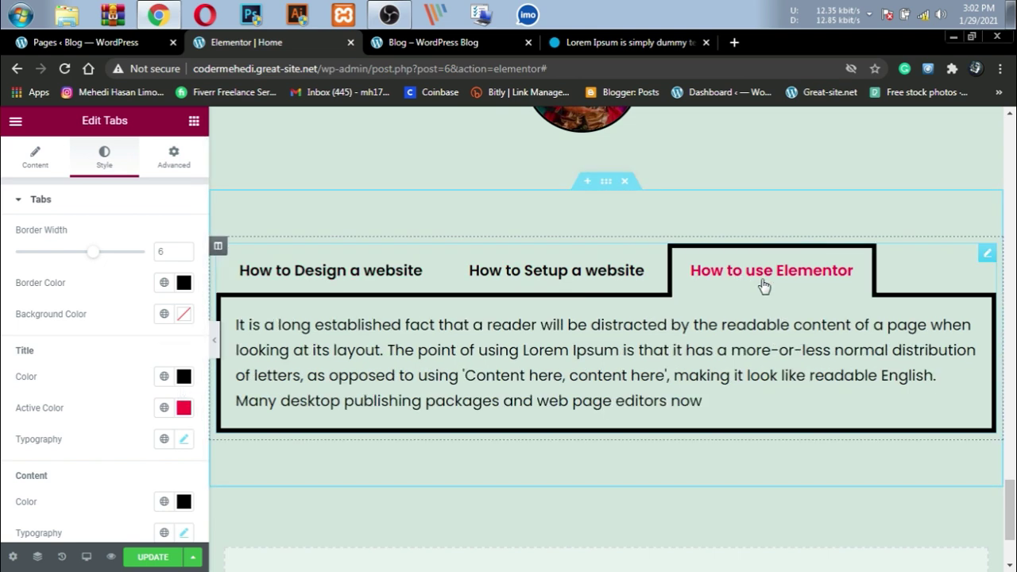
pyautogui.click(571, 278)
pyautogui.click(328, 287)
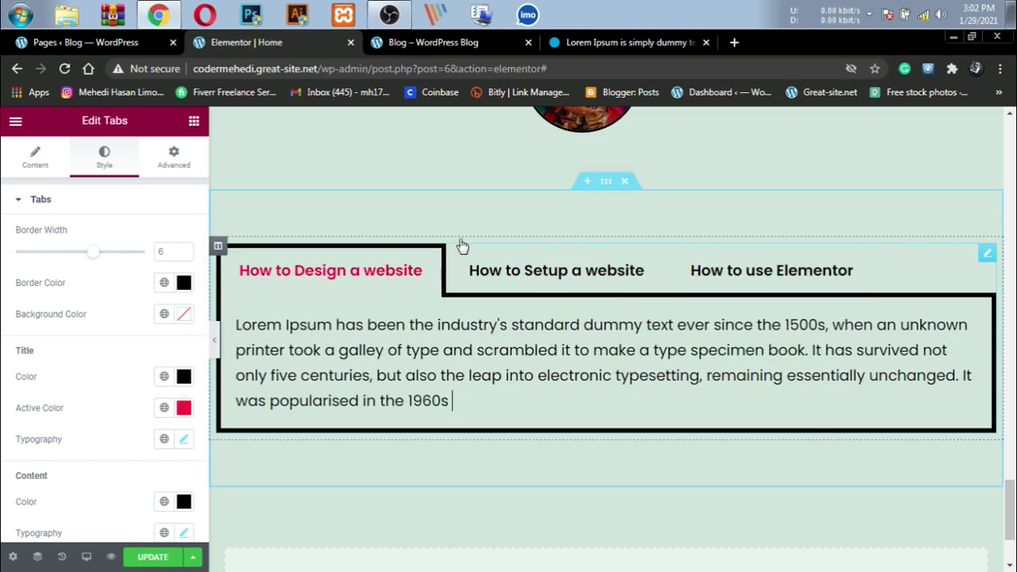
pyautogui.scroll(-1, 579, 334)
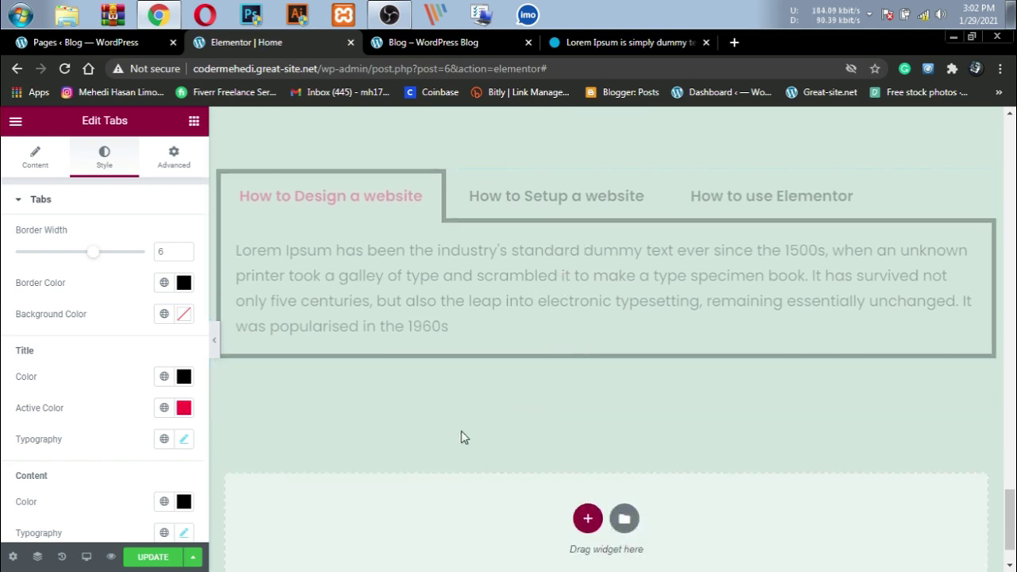
# Set both the margin and the padding of the Tabs widget to 20 px on all sides.
pyautogui.click(172, 167)
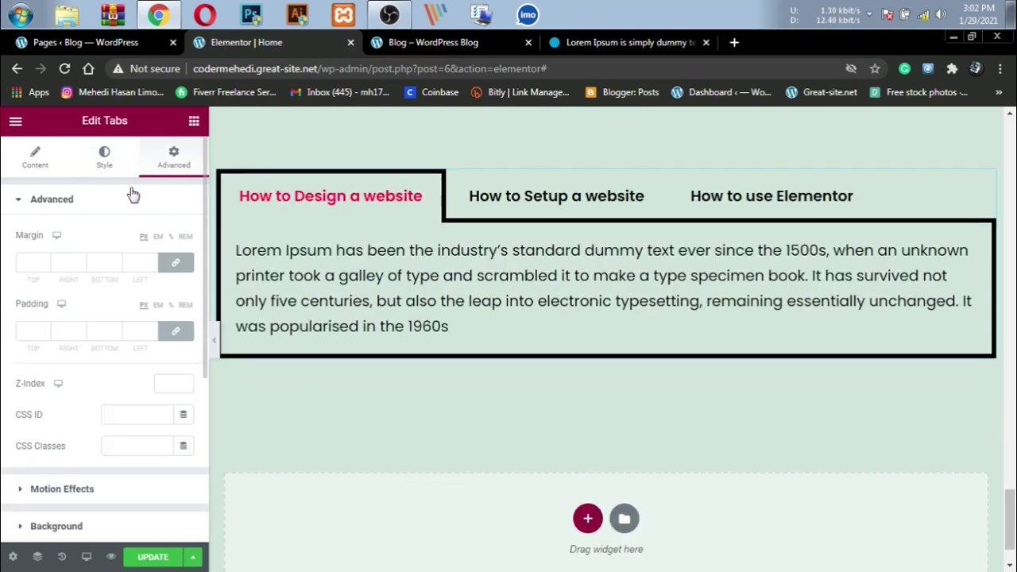
pyautogui.click(30, 261)
pyautogui.write('20')
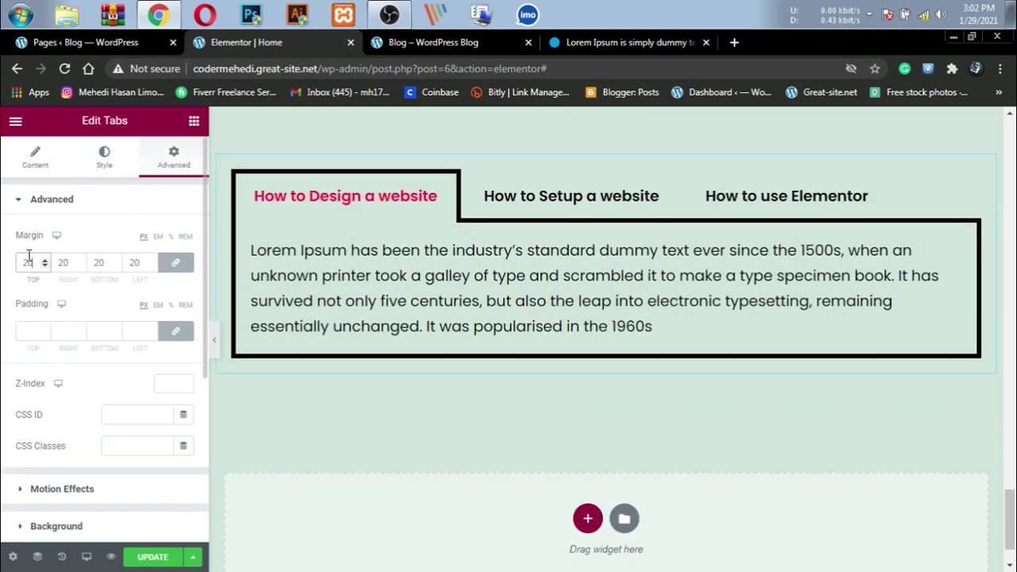
pyautogui.click(26, 329)
pyautogui.write('20')
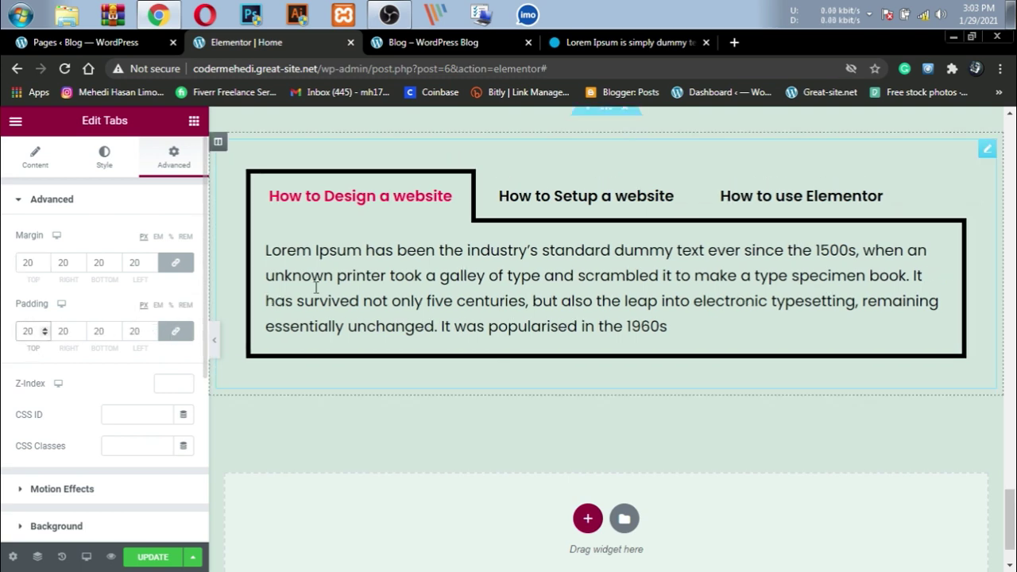
pyautogui.scroll(3, 454, 361)
pyautogui.scroll(-1, 659, 358)
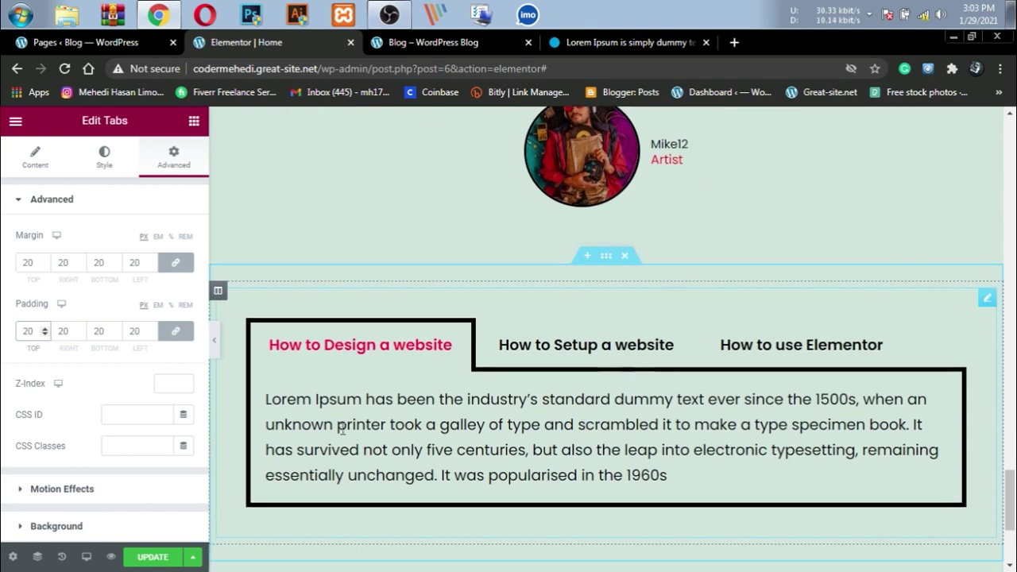
pyautogui.scroll(-3, 171, 521)
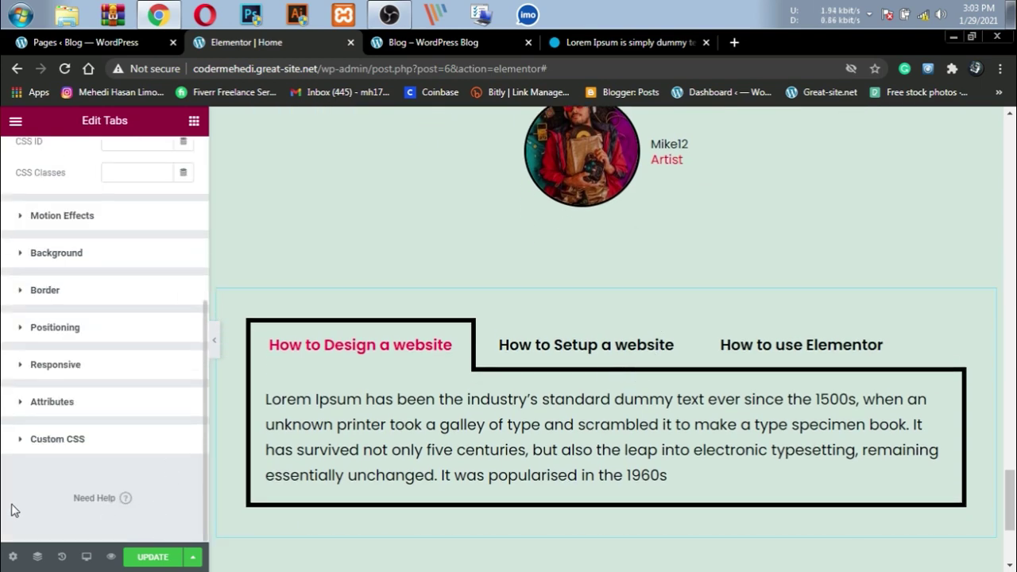
# Add a single-column section below the tabs and place an Accordion widget in it.
pyautogui.scroll(-3, 567, 469)
pyautogui.click(588, 442)
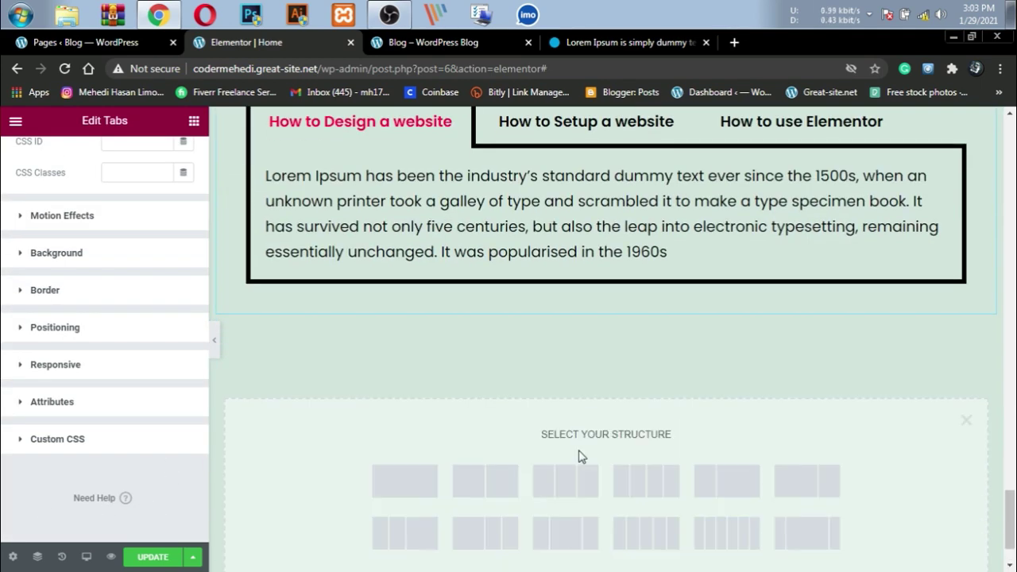
pyautogui.click(423, 482)
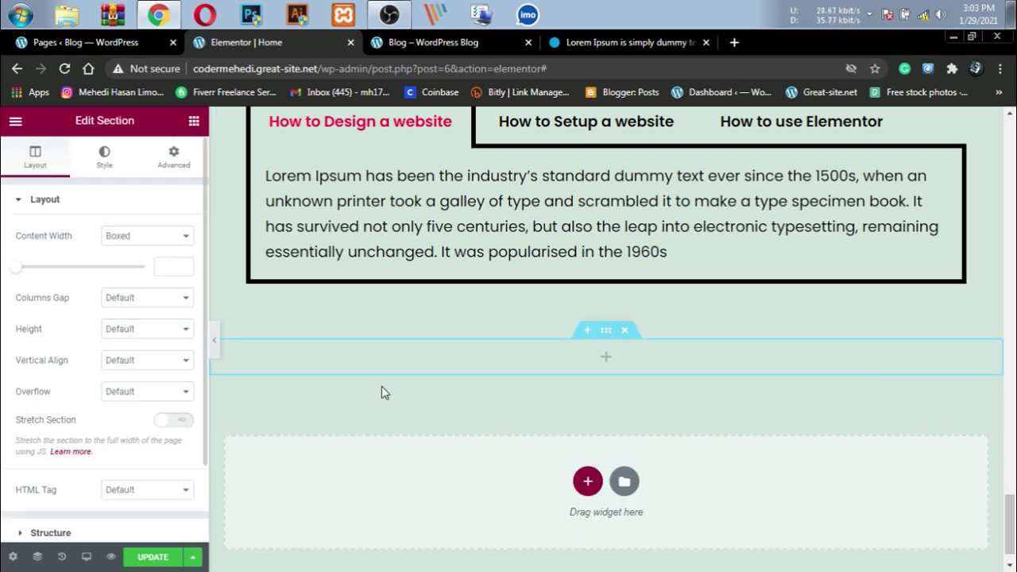
pyautogui.click(193, 121)
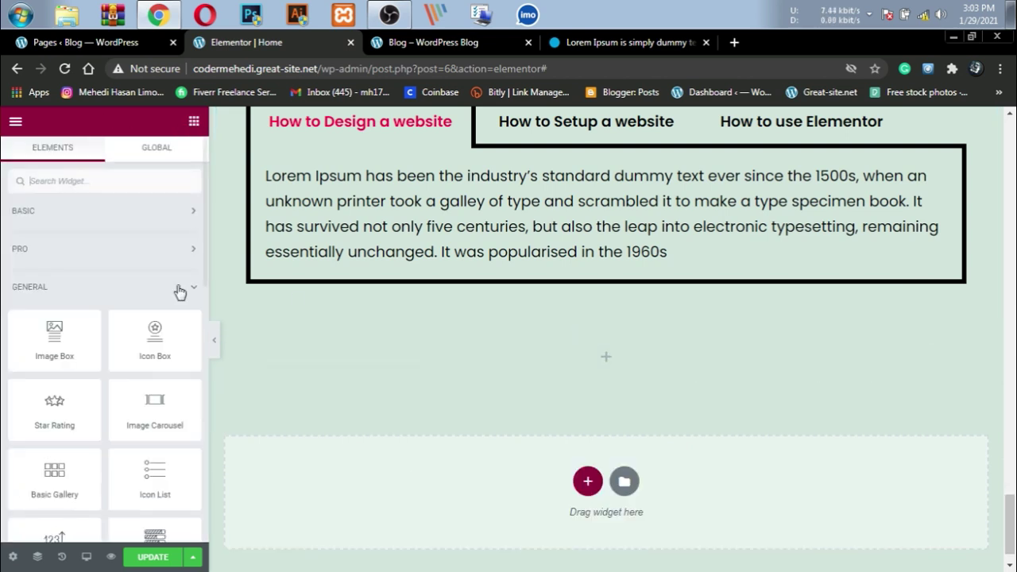
pyautogui.scroll(-6, 127, 282)
pyautogui.scroll(5, 126, 279)
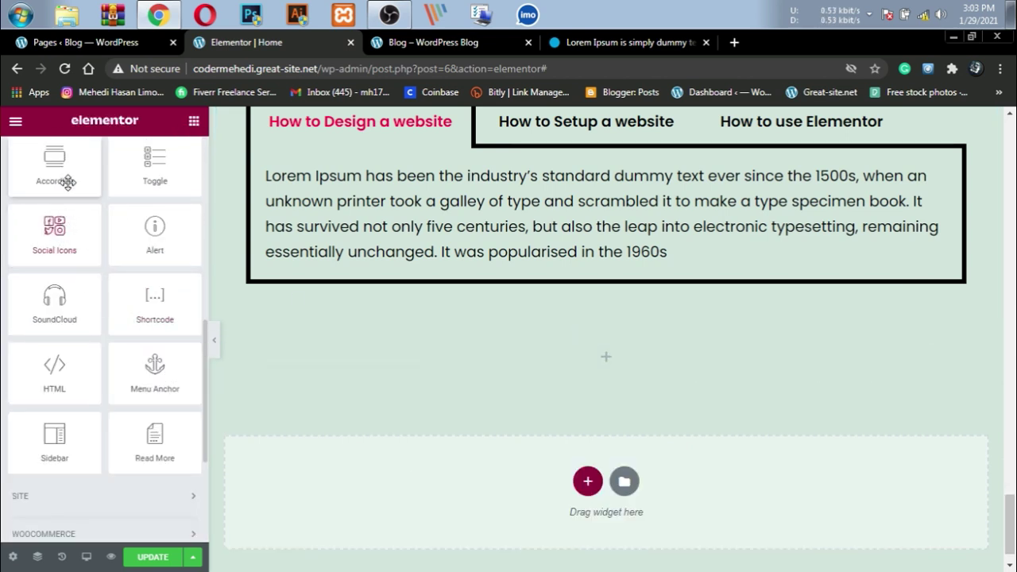
pyautogui.moveTo(54, 318); pyautogui.dragTo(594, 356)
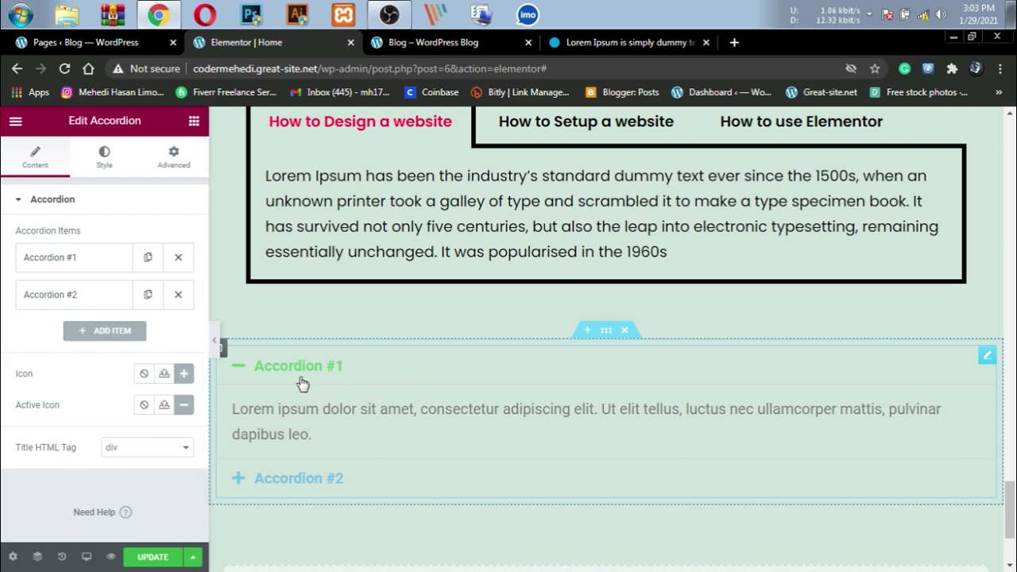
# Review the HTML tag options for the accordion titles and collapse the first accordion item.
pyautogui.click(163, 451)
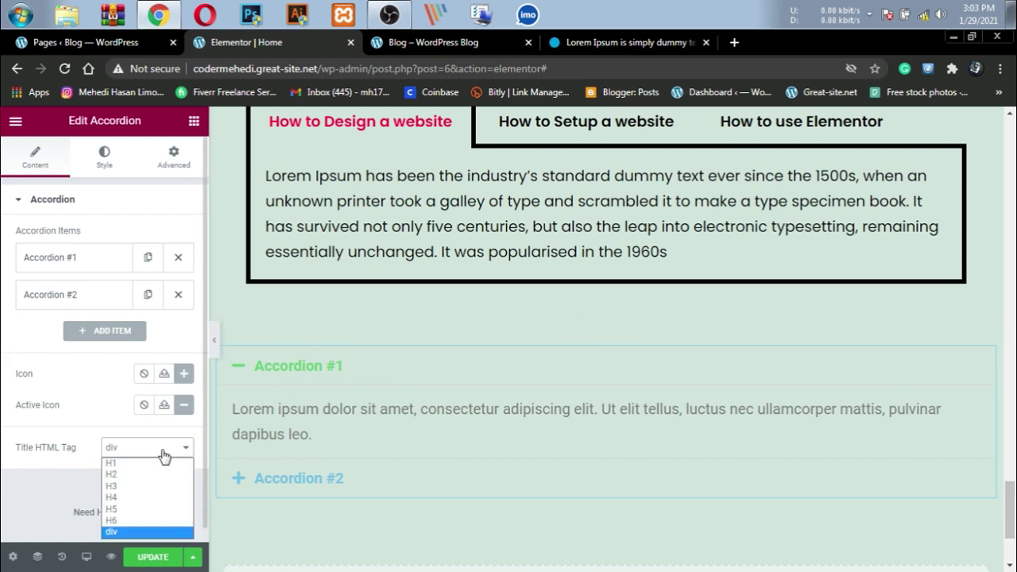
pyautogui.click(167, 453)
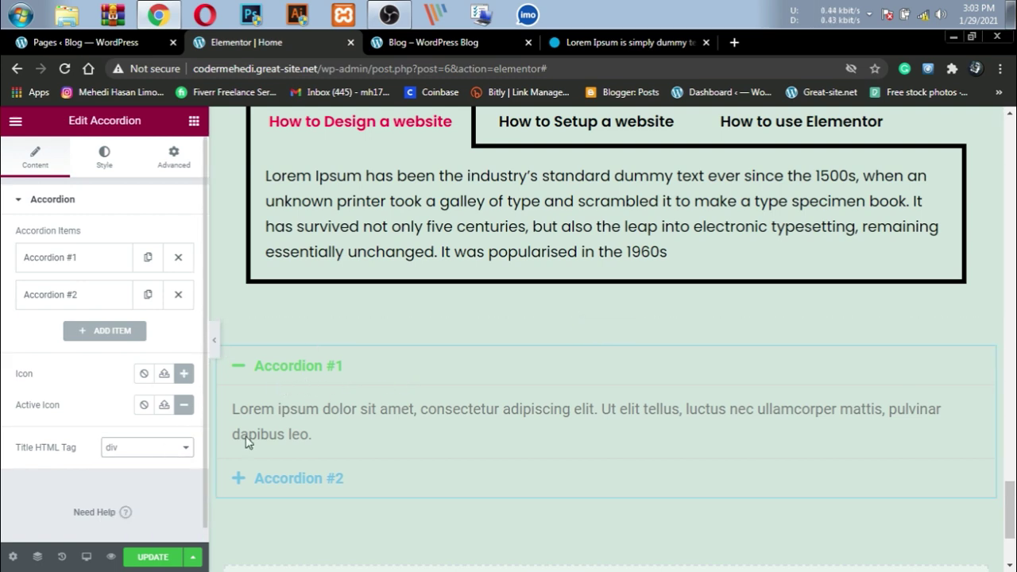
pyautogui.click(239, 368)
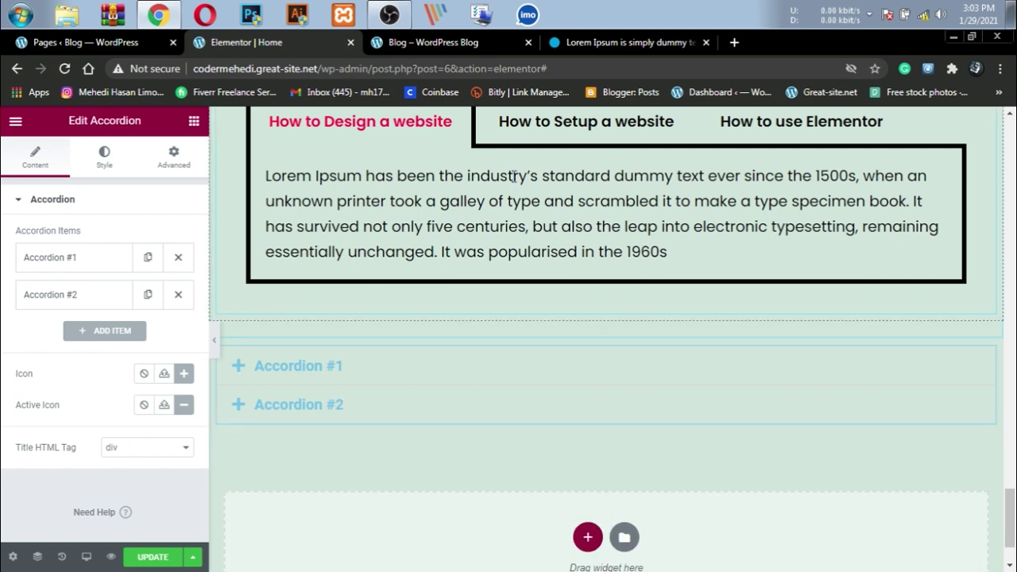
# Switch through the three tabs to compare their behavior with the accordion, ending on How to use Elementor.
pyautogui.click(558, 128)
pyautogui.click(778, 131)
pyautogui.click(584, 137)
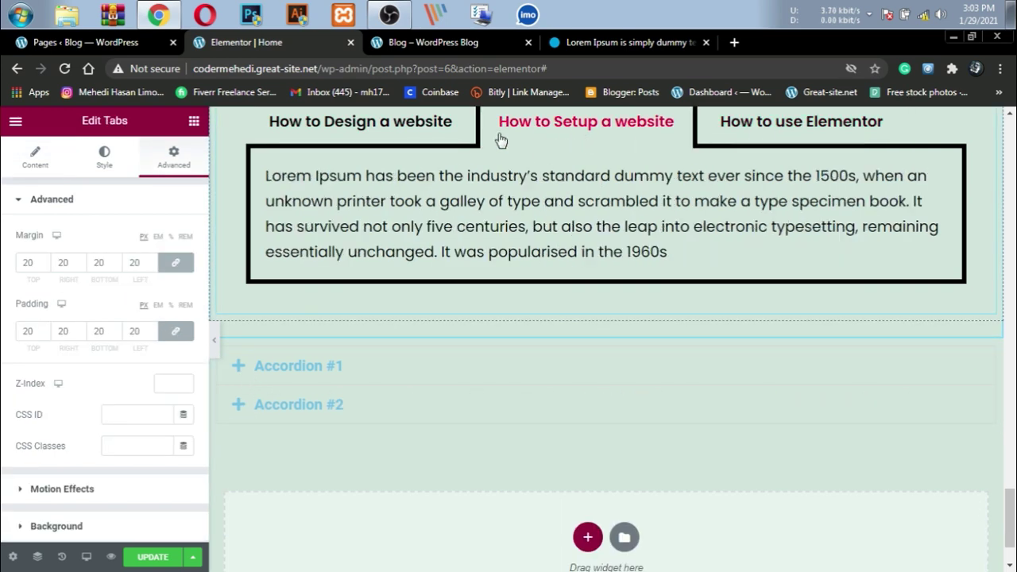
pyautogui.click(335, 142)
pyautogui.click(749, 132)
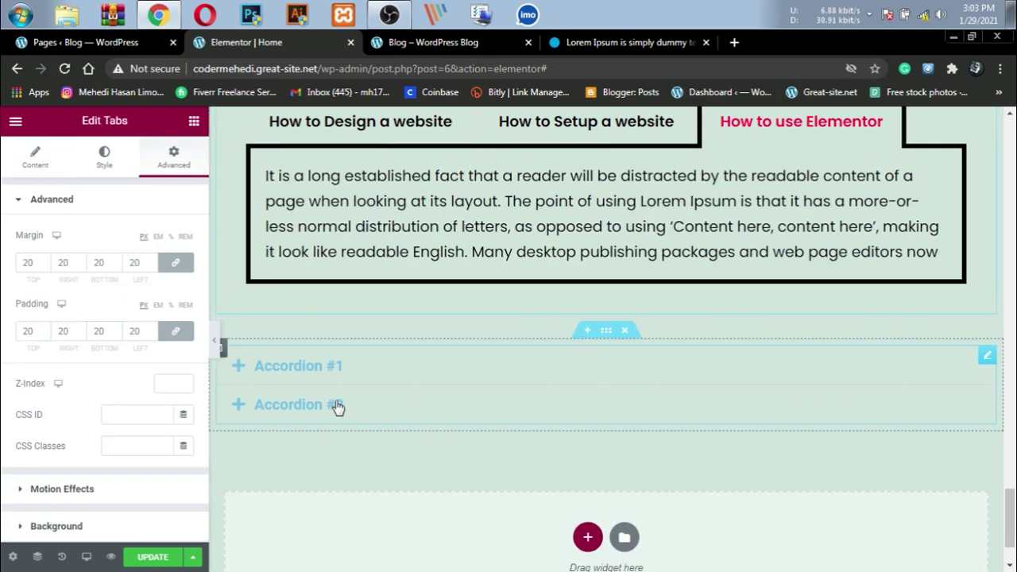
# Expand and collapse the first accordion item to check how it opens and closes.
pyautogui.click(276, 373)
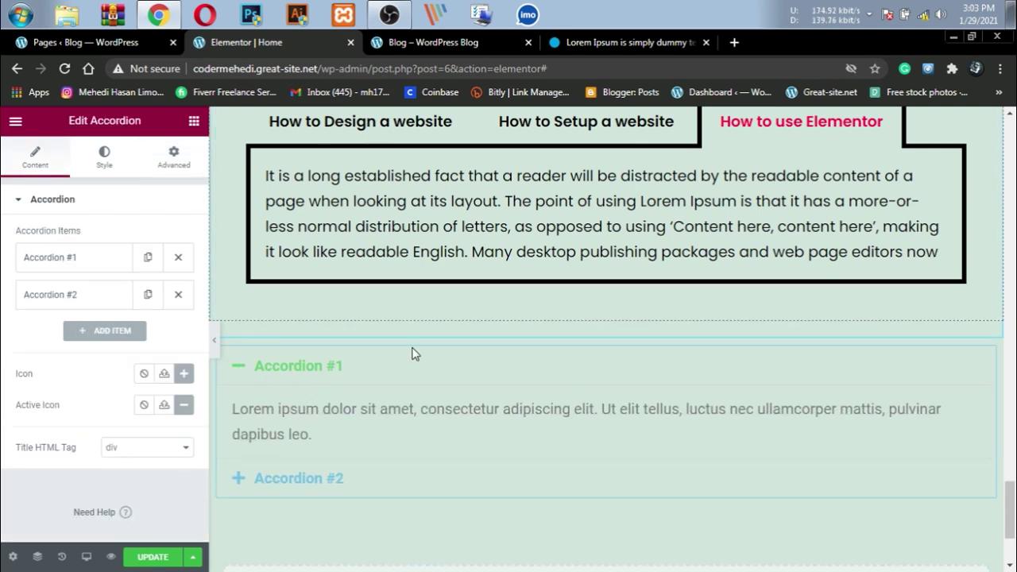
pyautogui.click(243, 368)
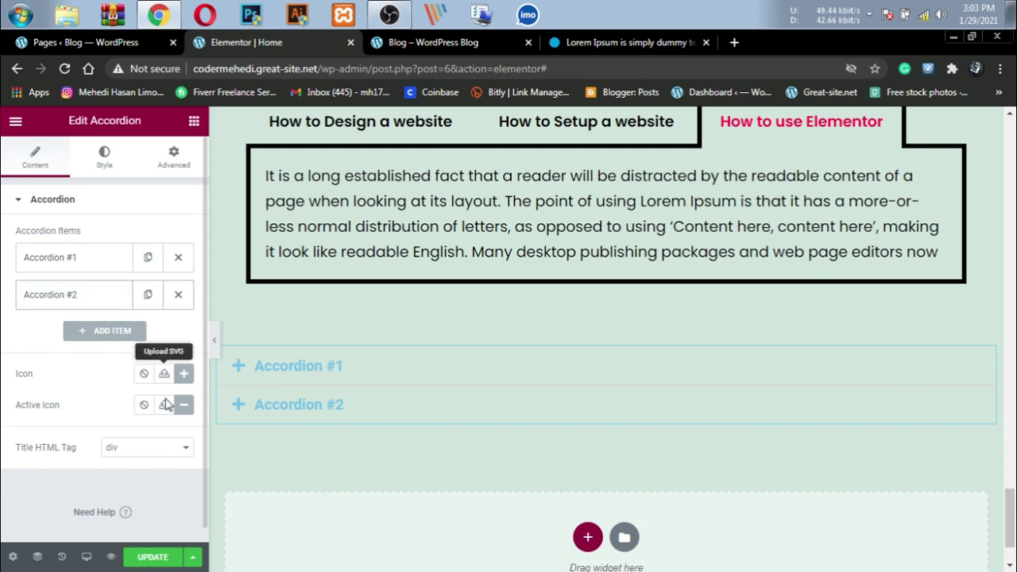
pyautogui.scroll(2, 442, 231)
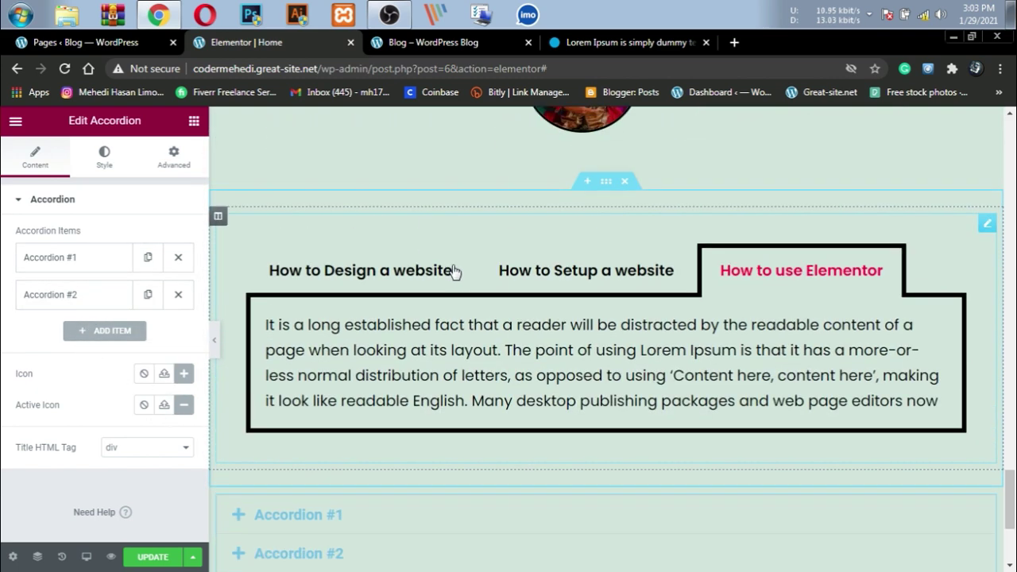
# Retitle the first accordion item "How to design a web" and collapse its settings.
pyautogui.click(380, 275)
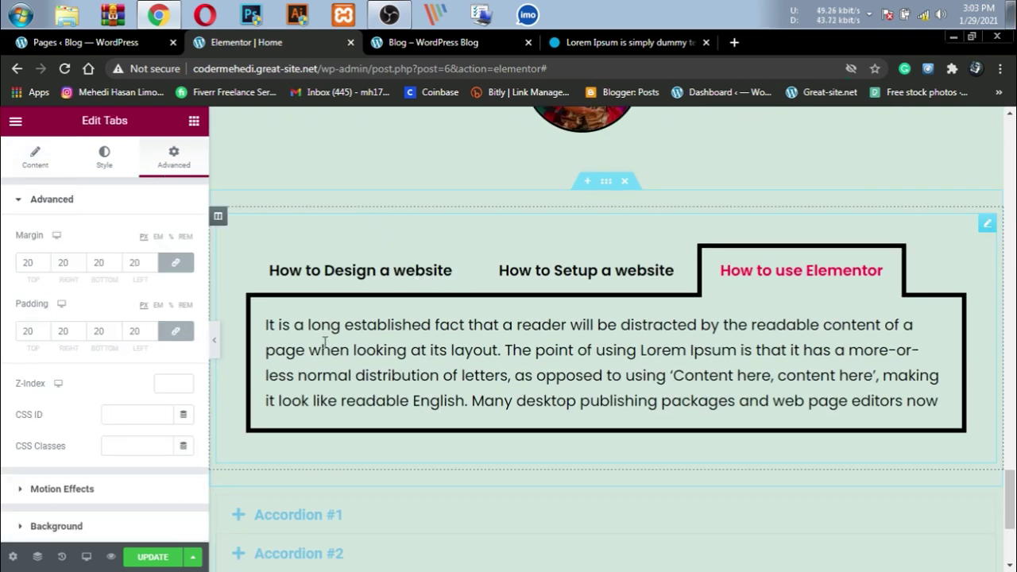
pyautogui.scroll(-1, 426, 334)
pyautogui.scroll(-2, 426, 326)
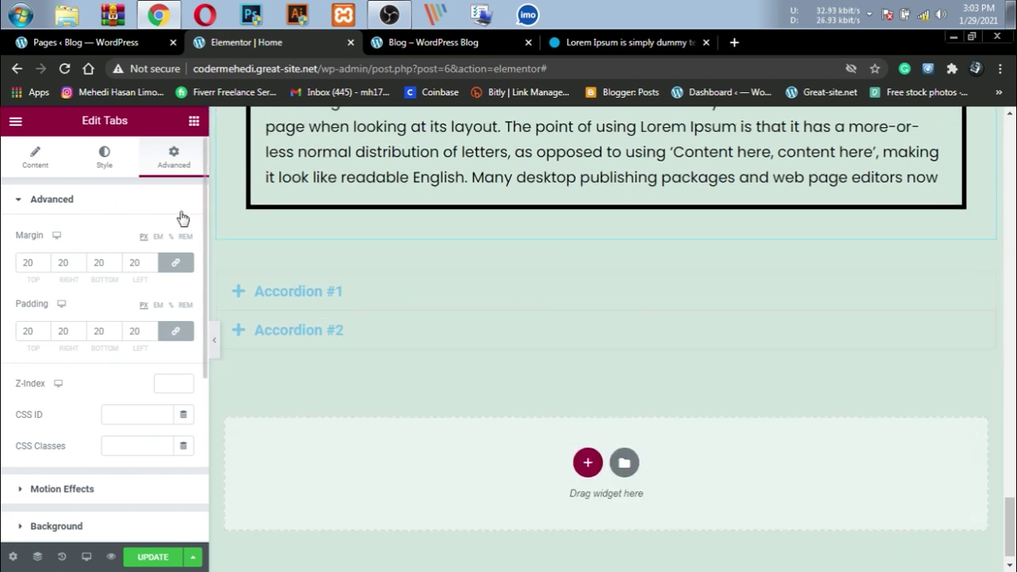
pyautogui.click(363, 306)
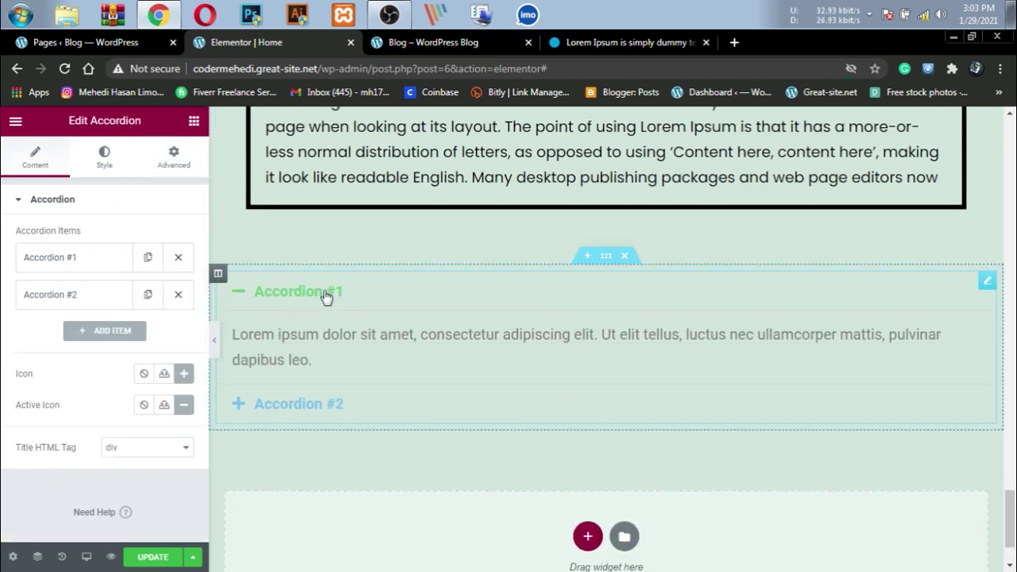
pyautogui.click(76, 260)
pyautogui.click(95, 310)
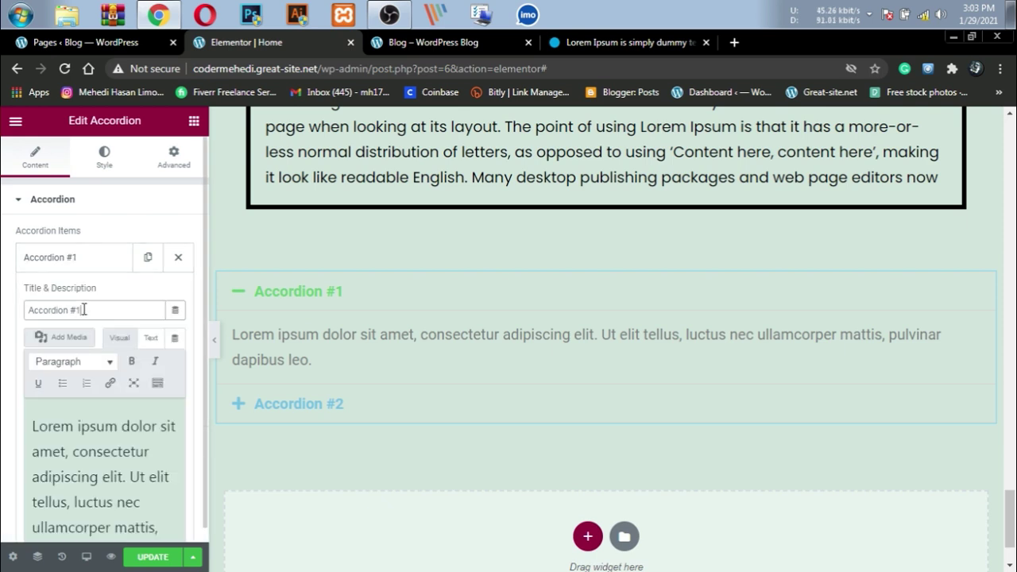
pyautogui.moveTo(96, 310); pyautogui.dragTo(4, 310)
pyautogui.press('BackSpace')
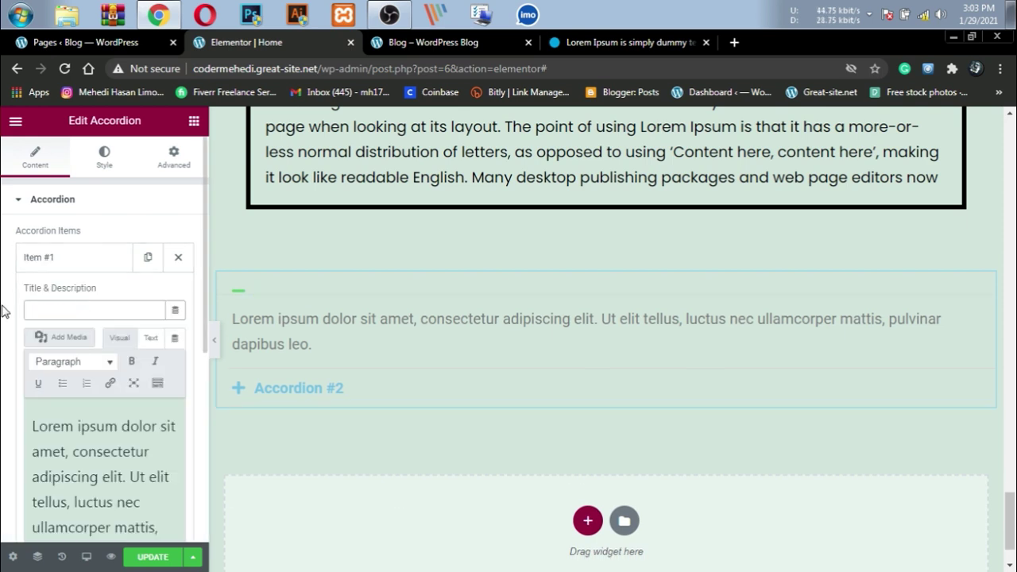
pyautogui.write('How to ')
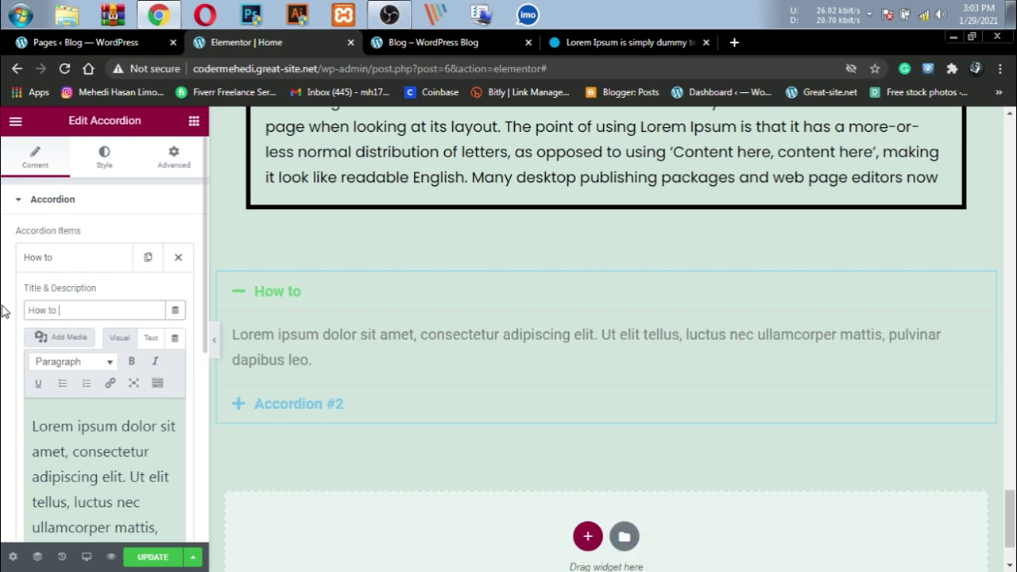
pyautogui.write('designa')
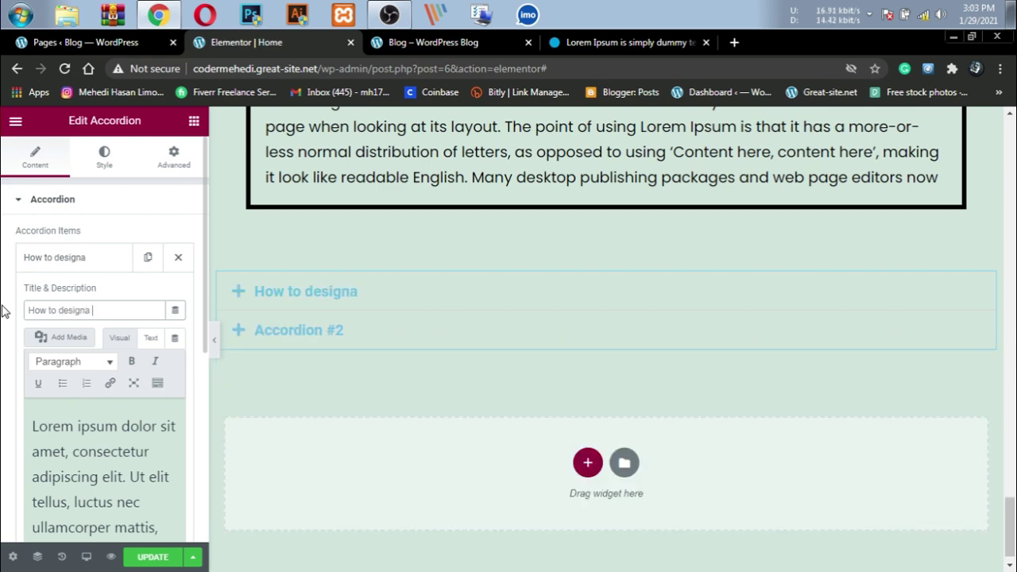
pyautogui.write(' web')
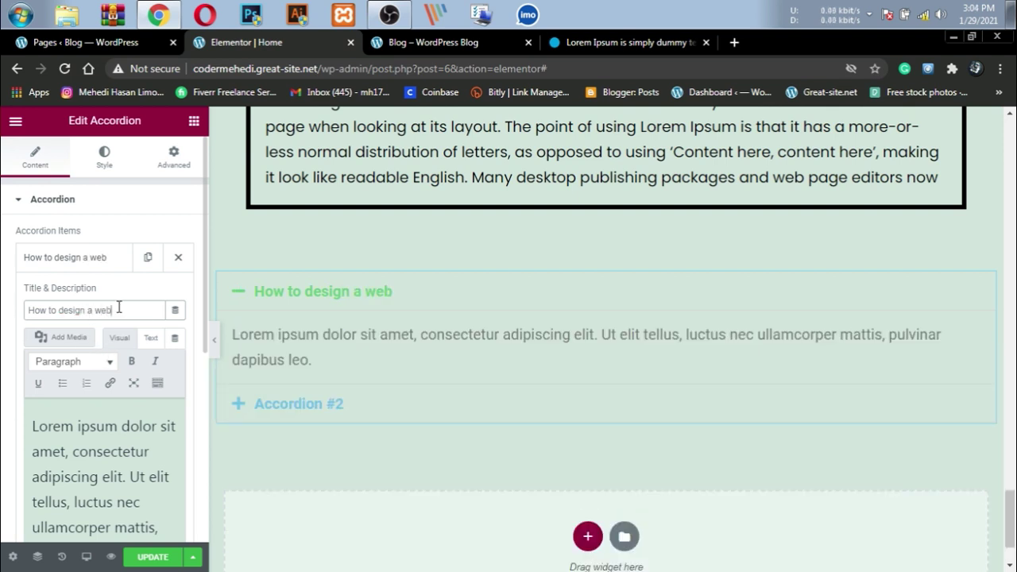
pyautogui.click(98, 261)
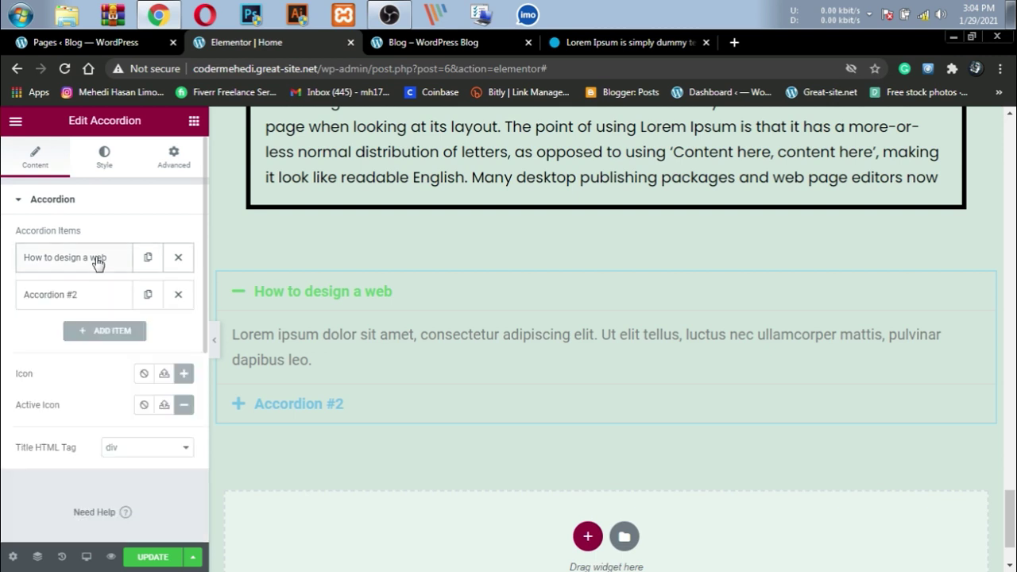
# Retitle the second accordion item "setting it" and collapse its settings.
pyautogui.click(82, 296)
pyautogui.moveTo(101, 348); pyautogui.dragTo(4, 348)
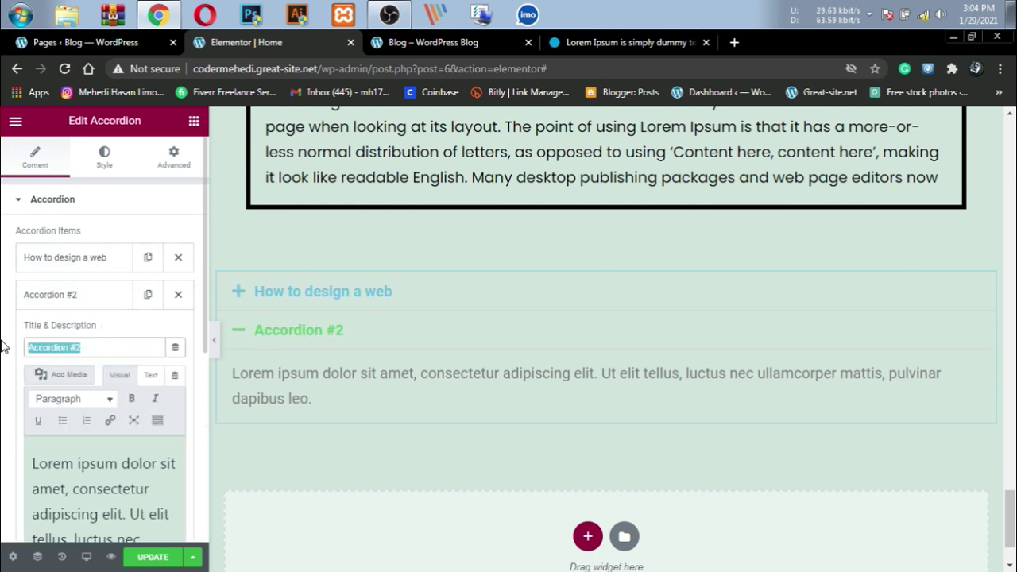
pyautogui.press('BackSpace')
pyautogui.write('sett')
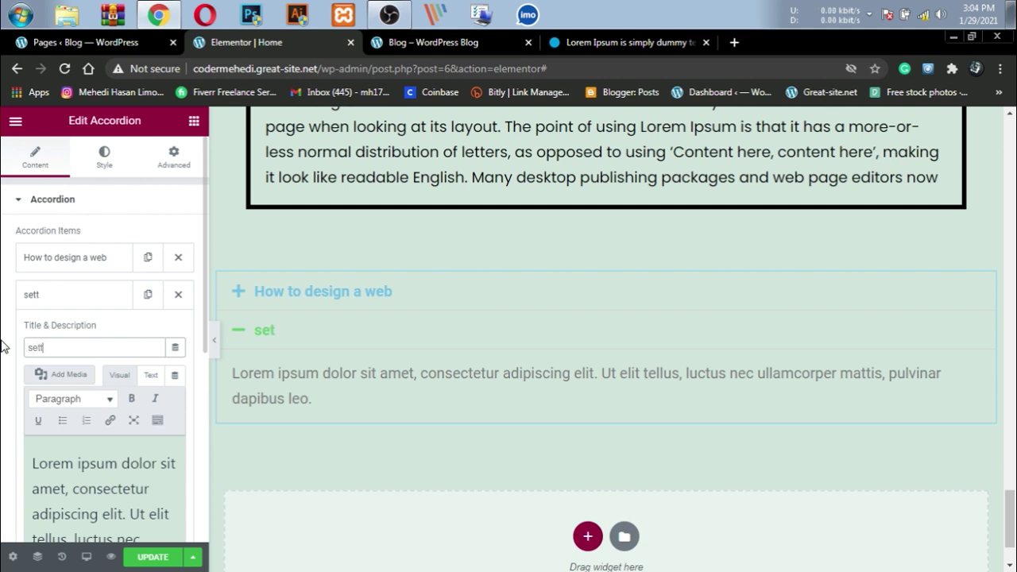
pyautogui.write('ing it')
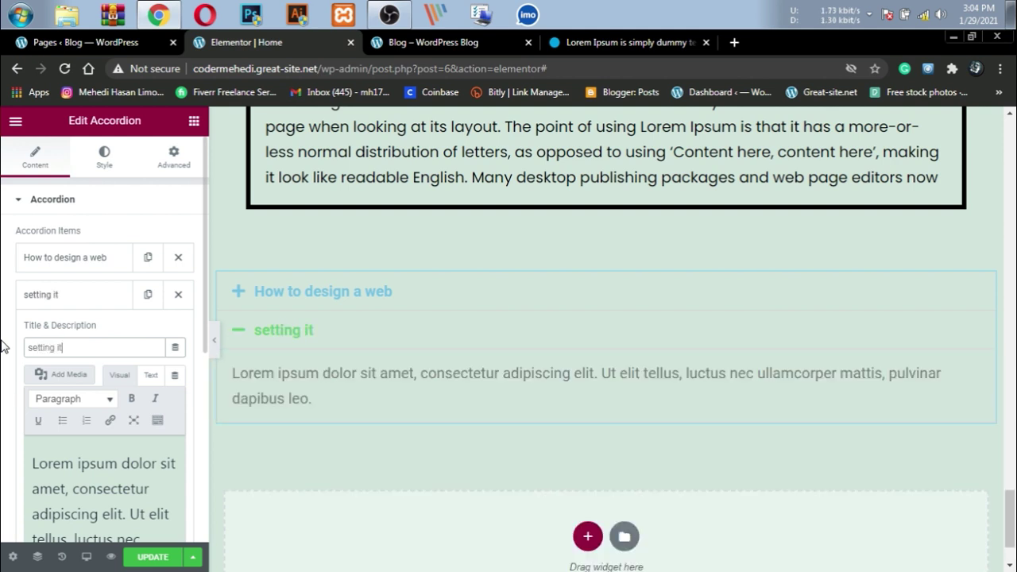
pyautogui.click(43, 294)
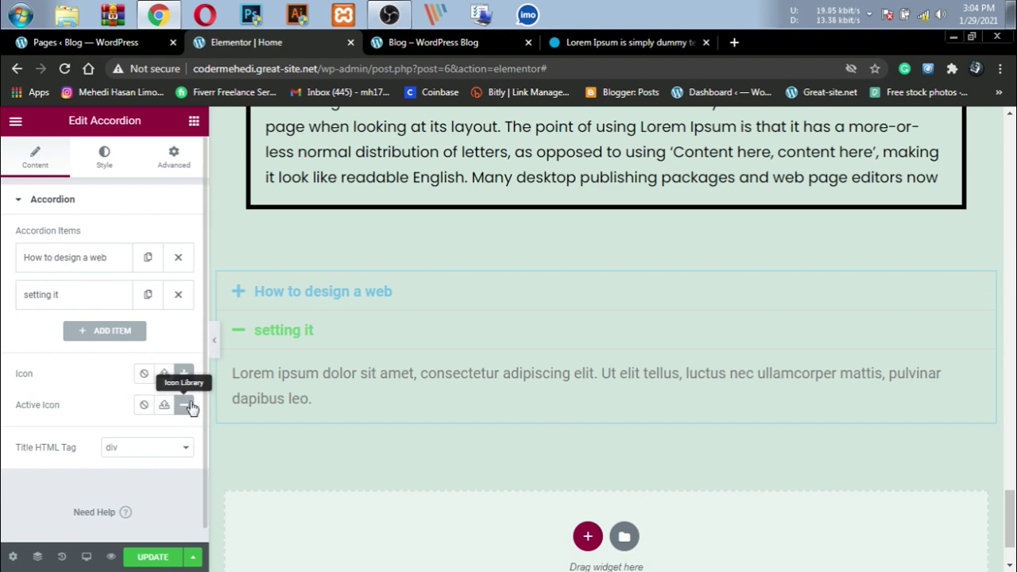
# Replace the accordion's closed-state icon with the recommended Caret down icon.
pyautogui.click(181, 378)
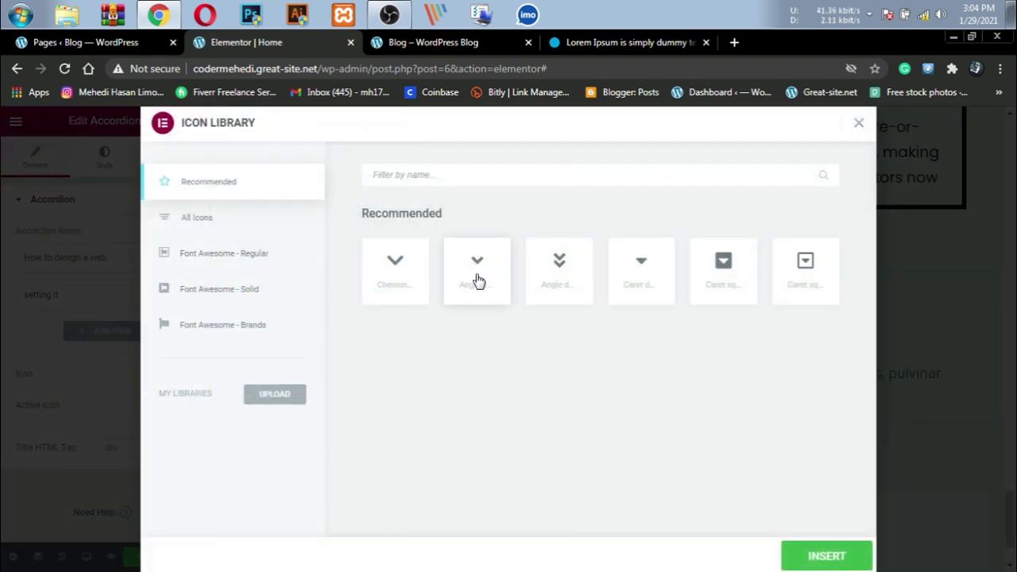
pyautogui.click(558, 290)
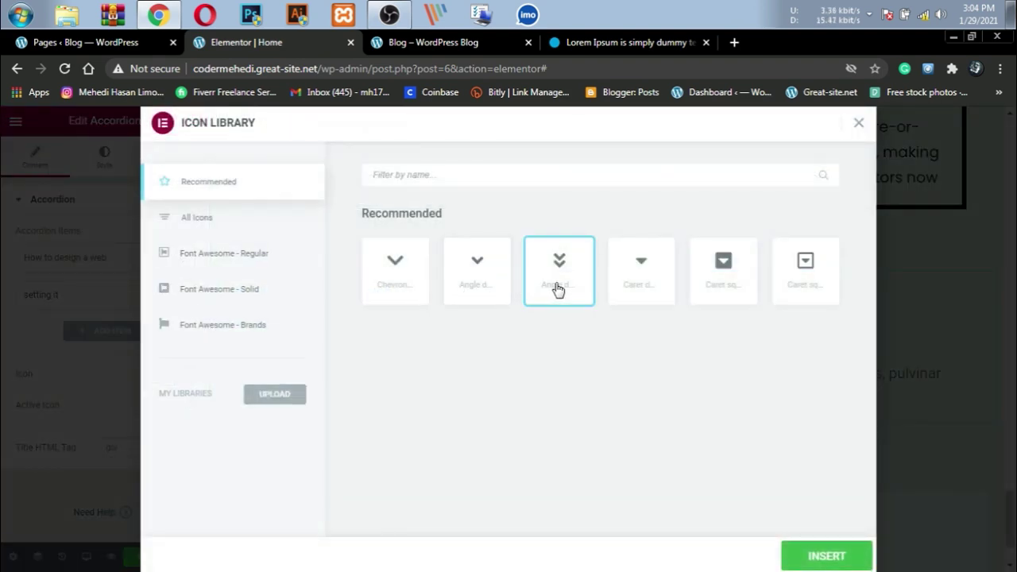
pyautogui.click(644, 294)
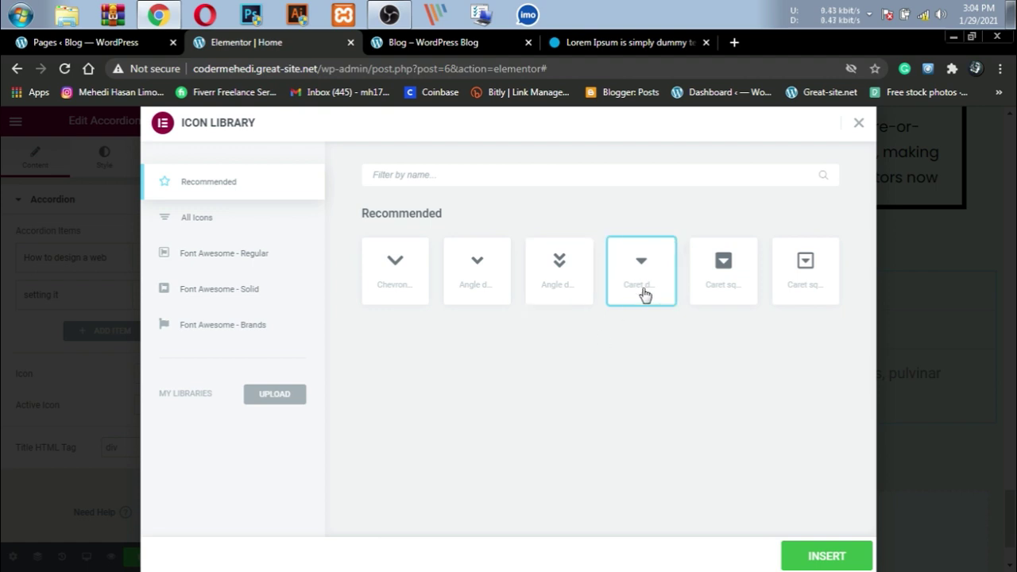
pyautogui.click(830, 555)
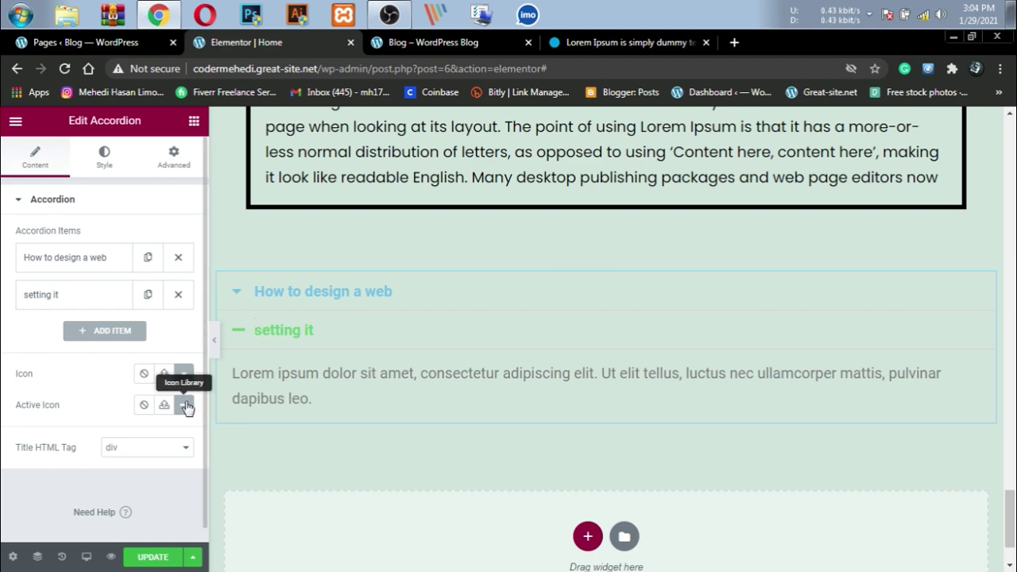
# Set the accordion's active icon to Caret up and toggle the first item to check the icon change.
pyautogui.click(183, 406)
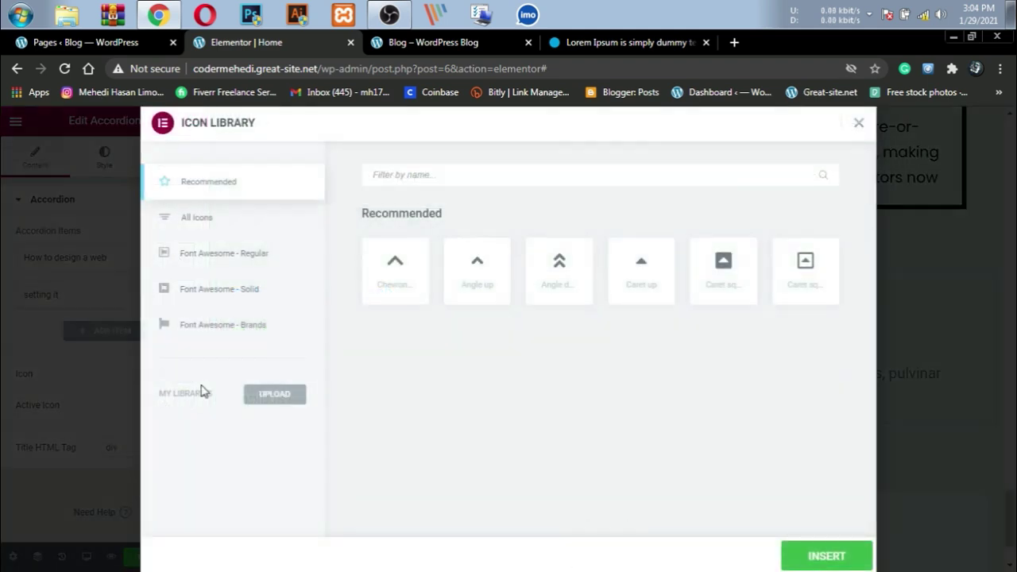
pyautogui.click(642, 278)
pyautogui.click(830, 558)
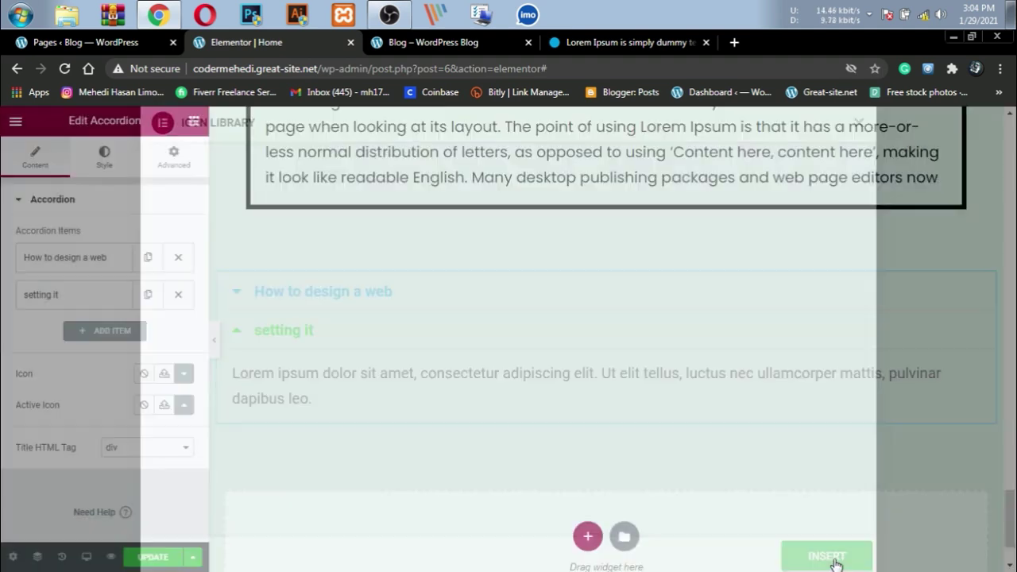
pyautogui.click(239, 293)
pyautogui.click(243, 292)
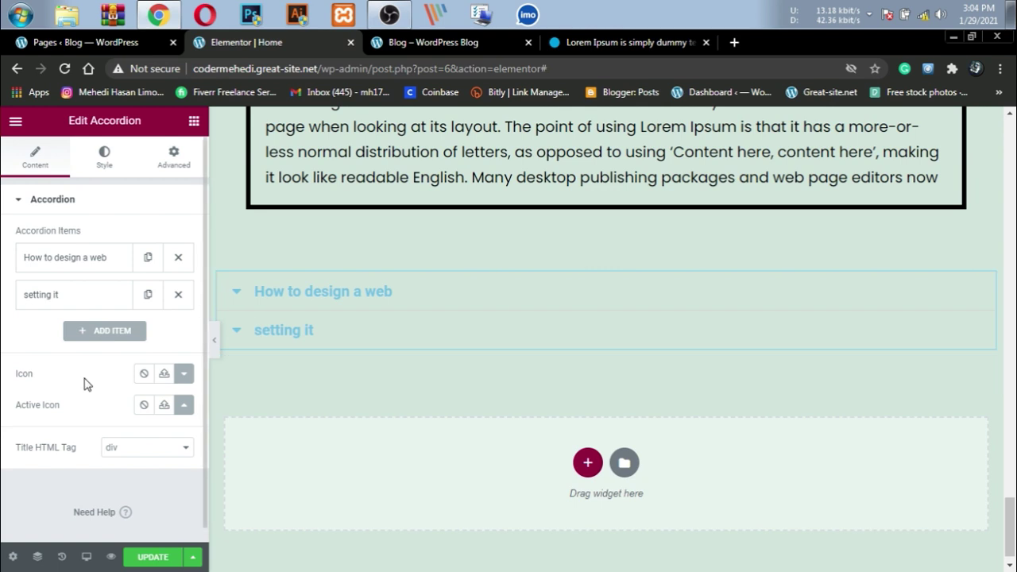
# Give the accordion a border 2 wide in black (#000000).
pyautogui.click(103, 155)
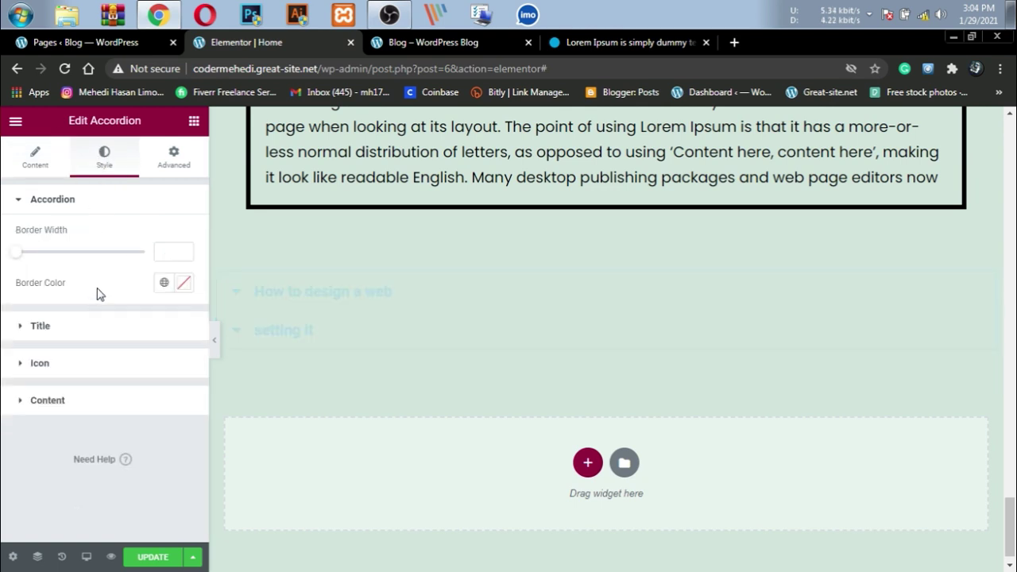
pyautogui.click(168, 254)
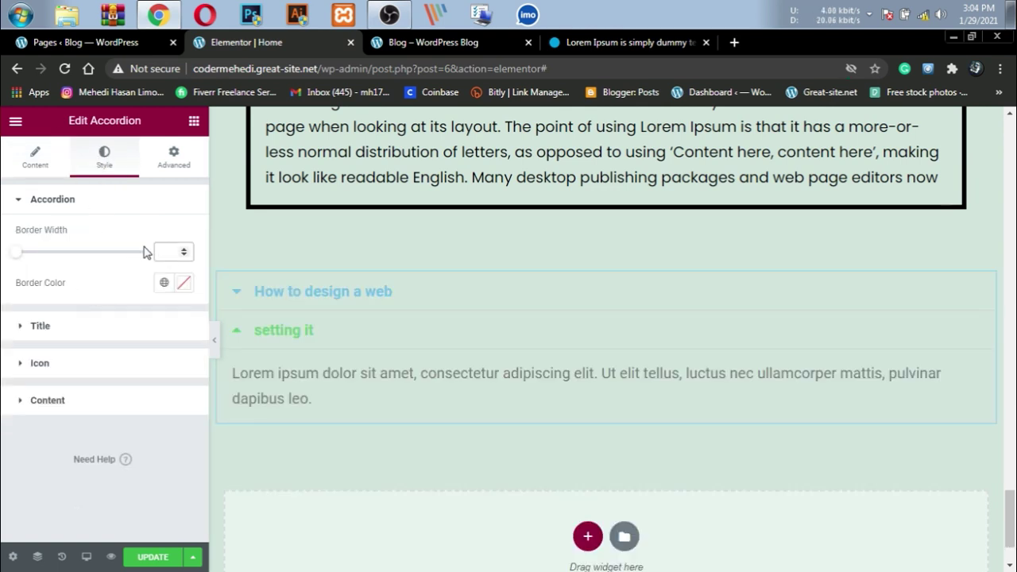
pyautogui.moveTo(23, 265); pyautogui.dragTo(51, 264)
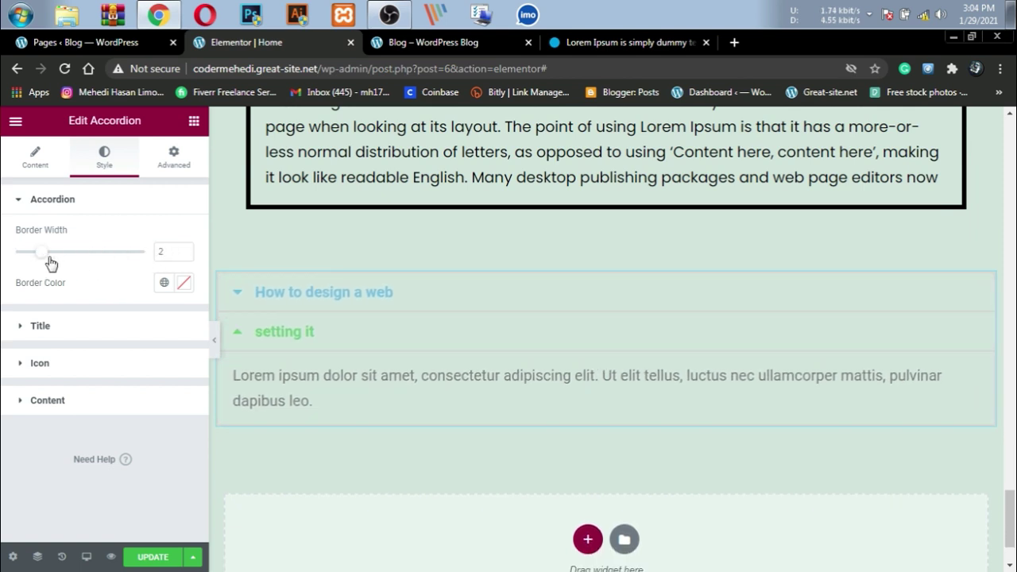
pyautogui.click(184, 282)
pyautogui.write('#000000')
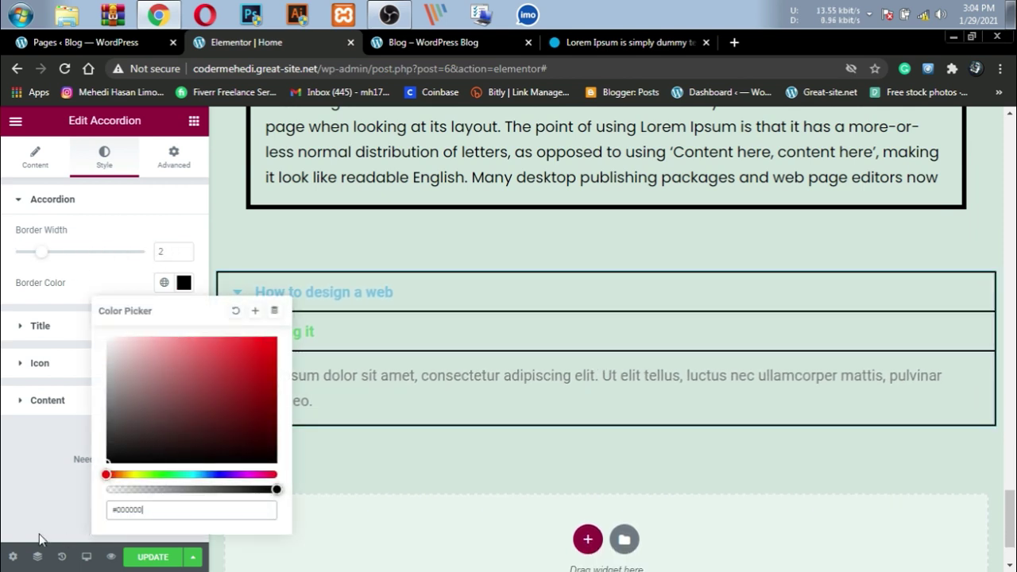
pyautogui.click(5, 502)
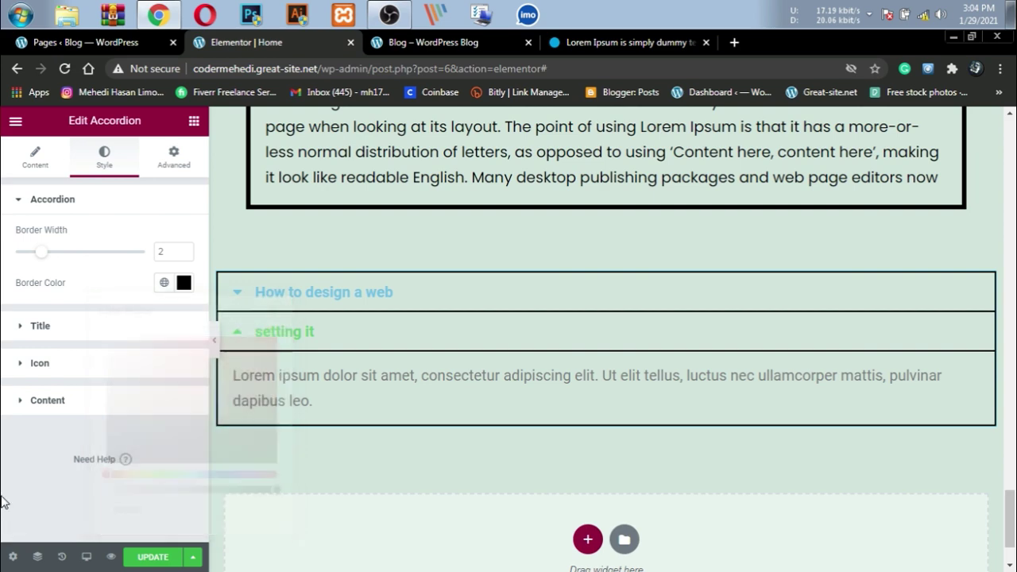
# Set the accordion title color to black (#000000).
pyautogui.click(56, 328)
pyautogui.click(184, 304)
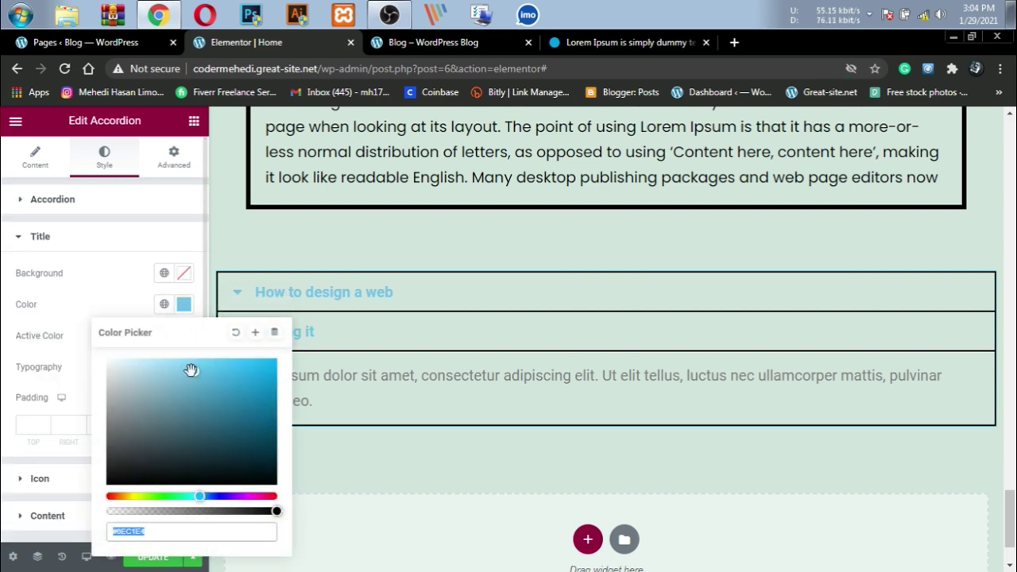
pyautogui.write('#000000')
pyautogui.click(4, 502)
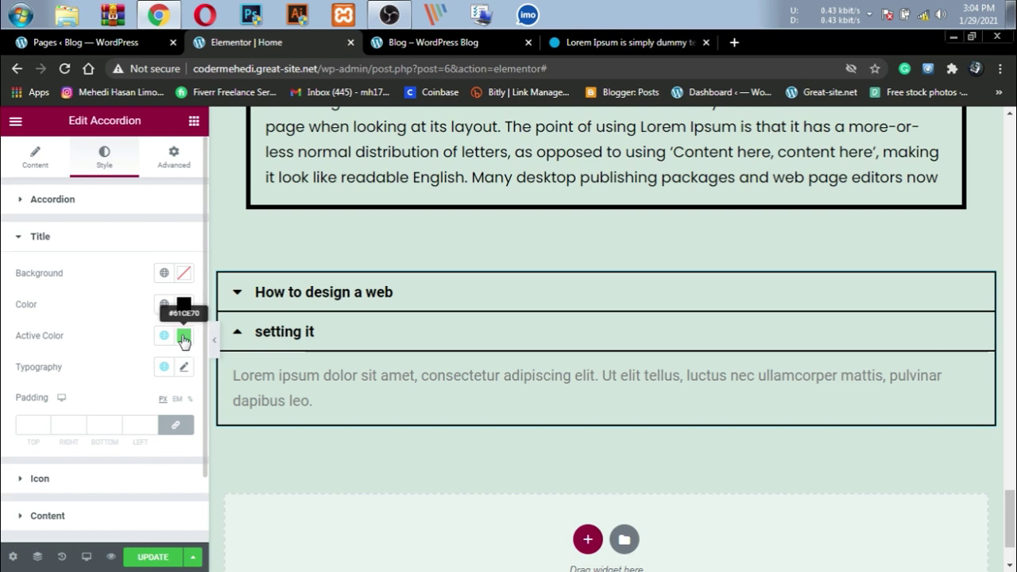
# Set the active color of the accordion titles to a deep red (#D40520).
pyautogui.click(183, 335)
pyautogui.click(380, 394)
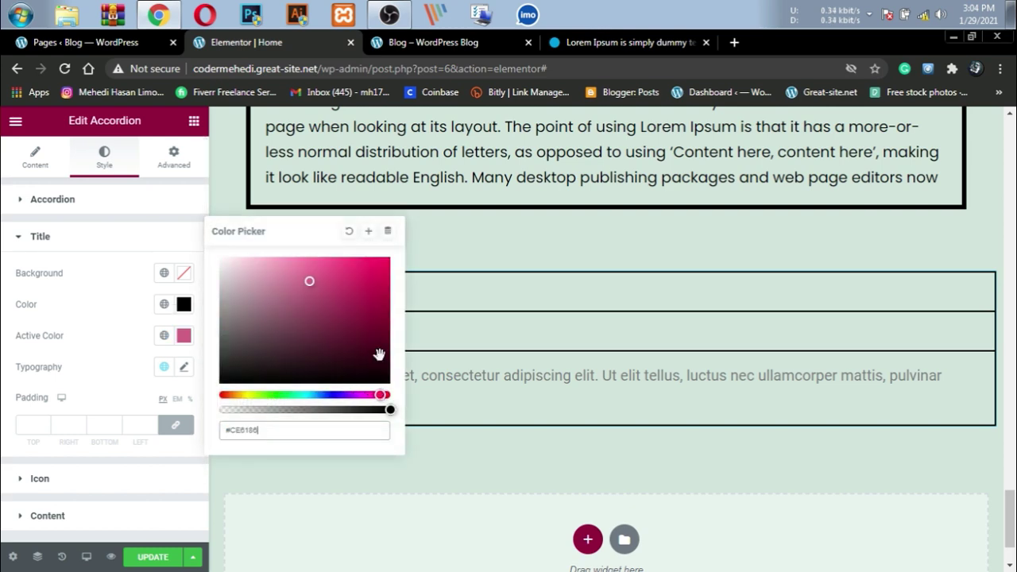
pyautogui.click(387, 264)
pyautogui.click(387, 395)
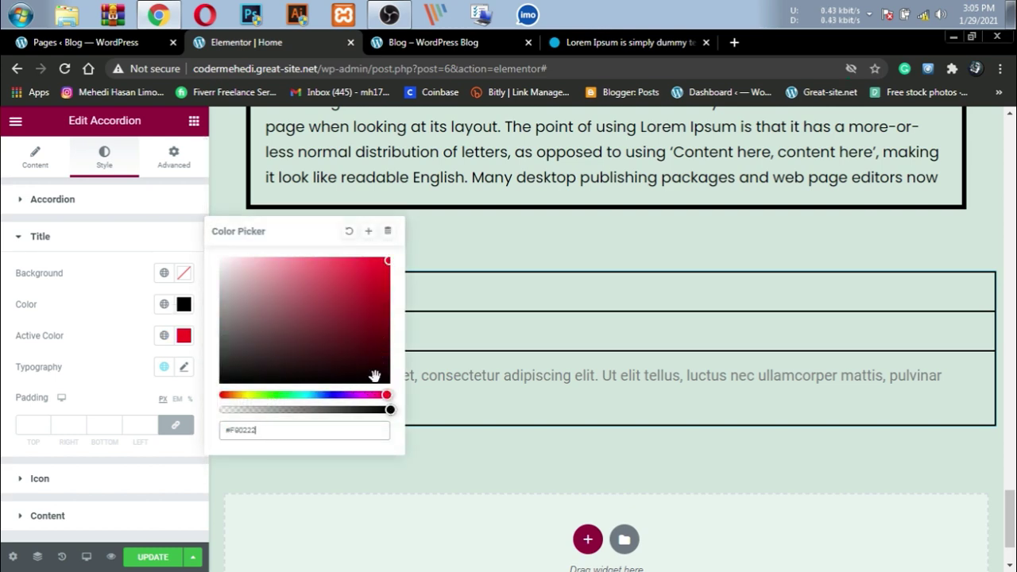
pyautogui.click(385, 279)
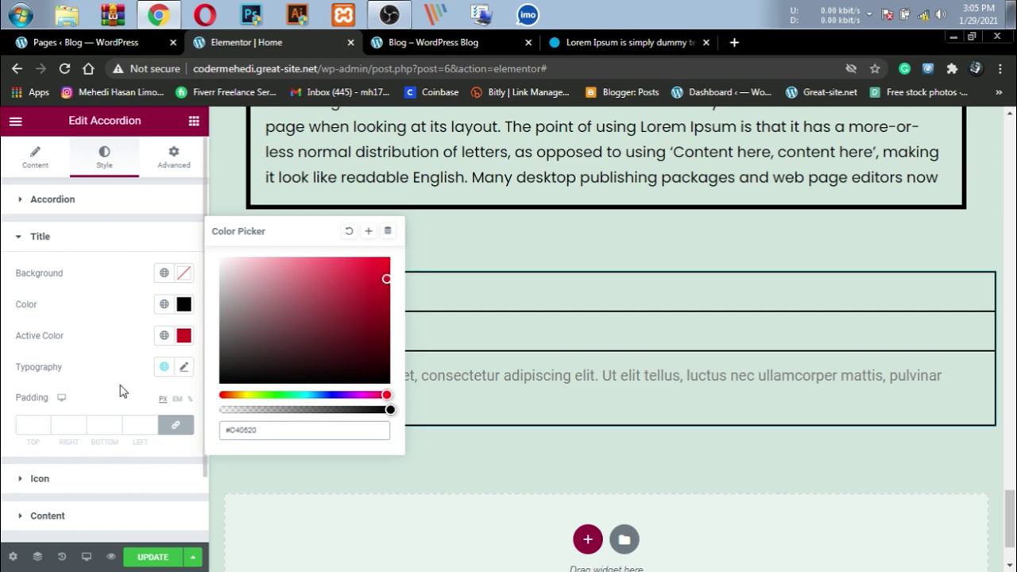
# Set the font family of the accordion titles to Poppins.
pyautogui.click(183, 367)
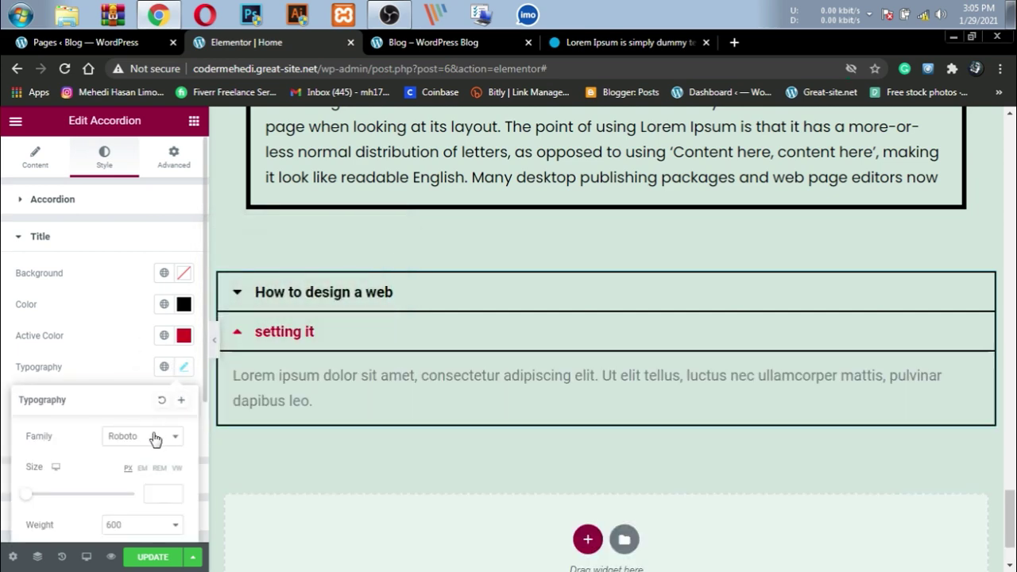
pyautogui.click(156, 436)
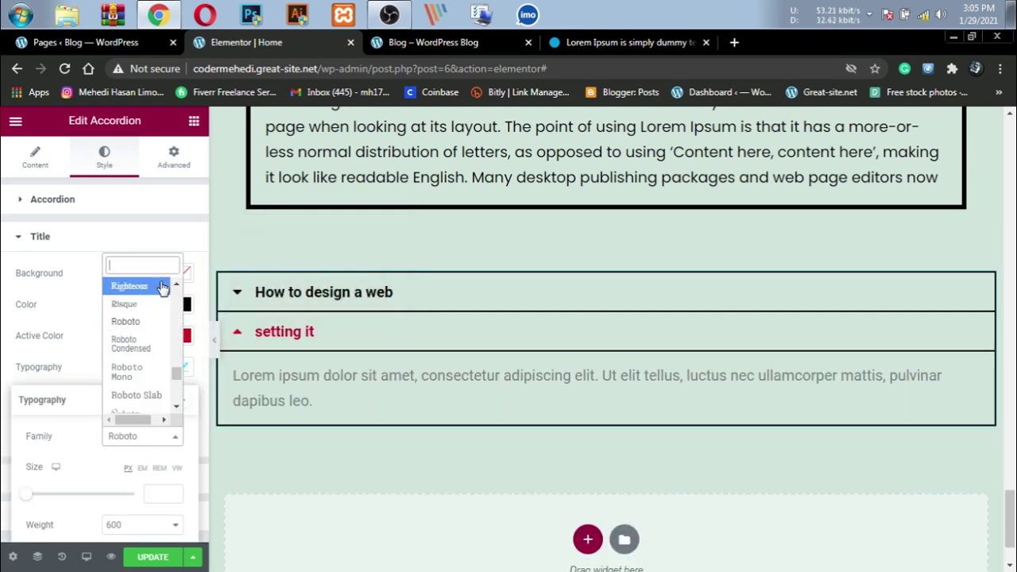
pyautogui.write('pop')
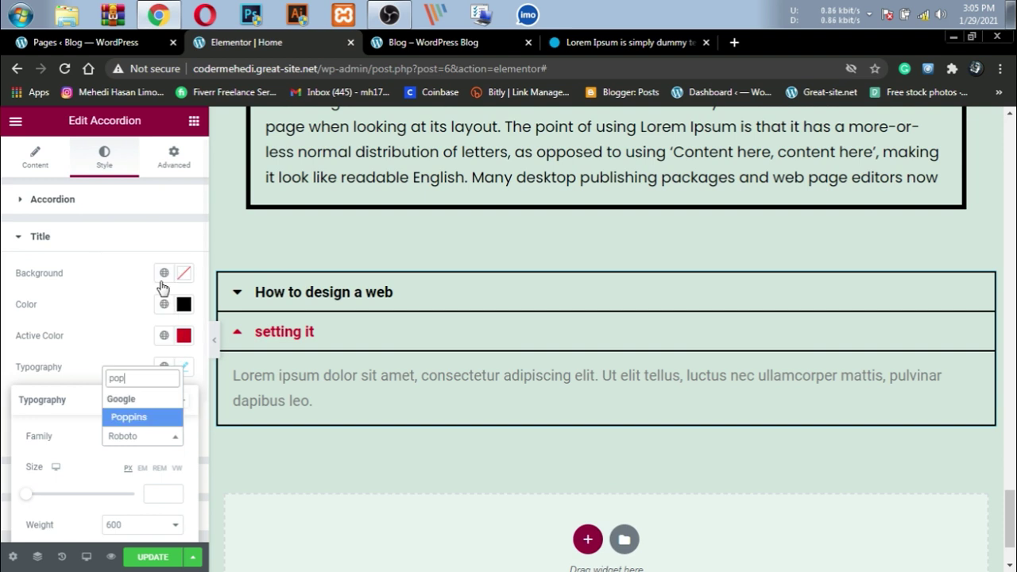
pyautogui.click(146, 420)
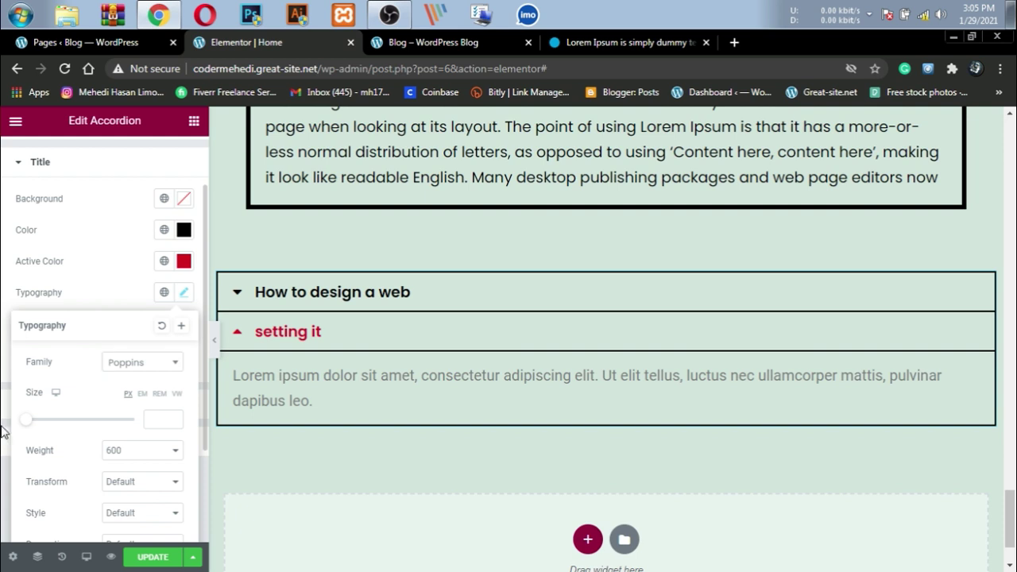
pyautogui.click(8, 434)
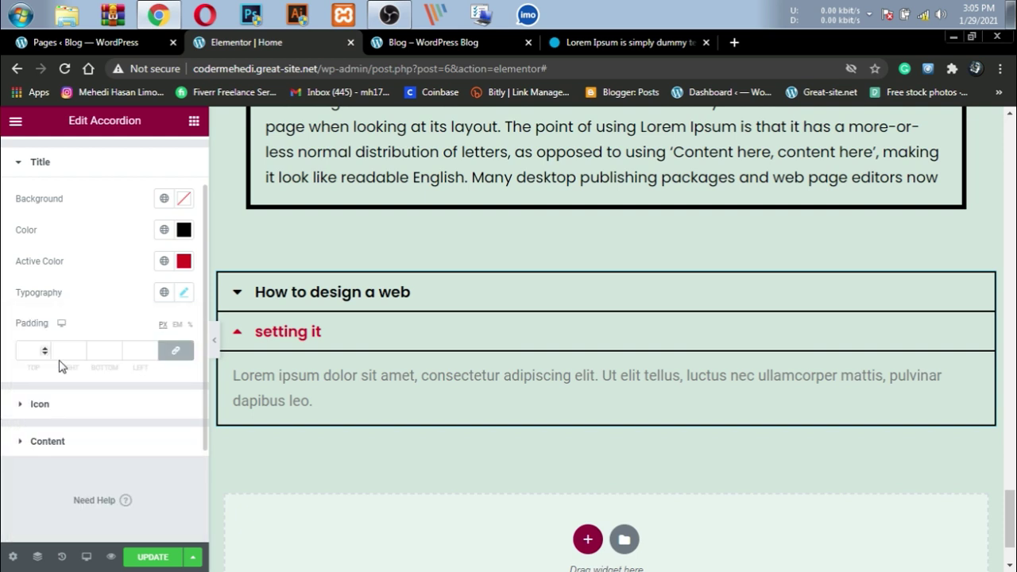
# Set the color of the accordion icons to white (#FFFFFF).
pyautogui.click(41, 408)
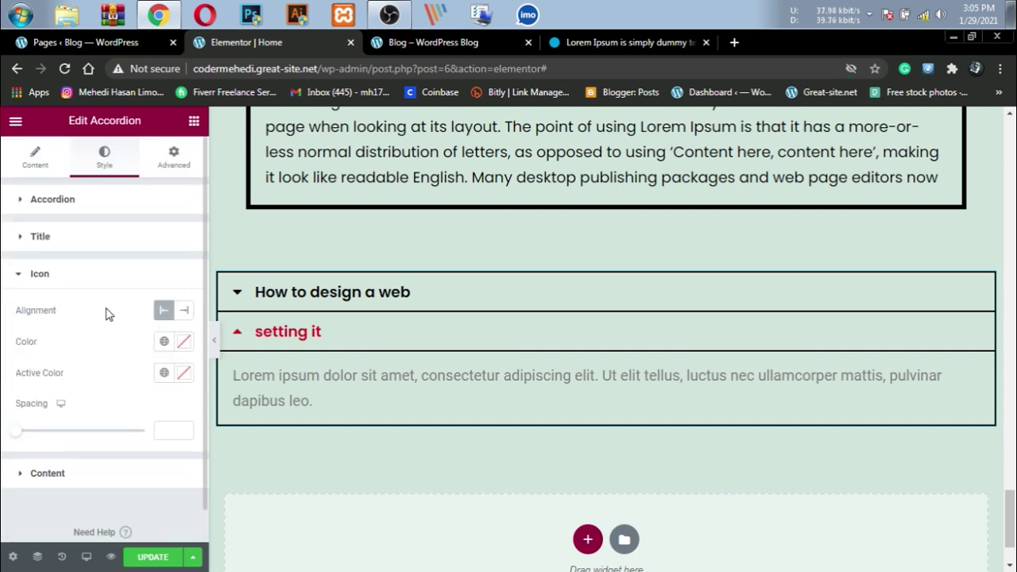
pyautogui.click(185, 341)
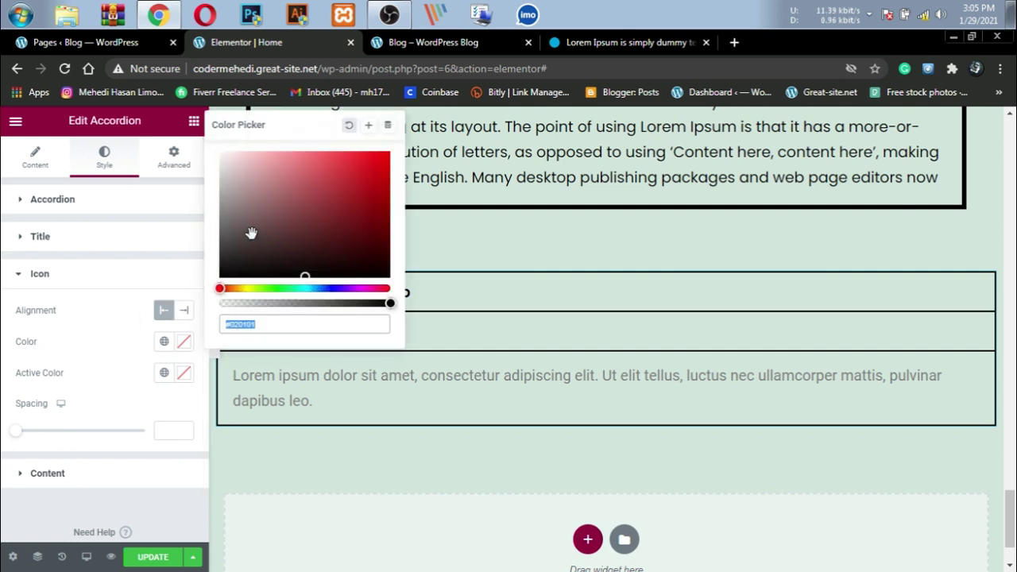
pyautogui.write('#FFFFFF')
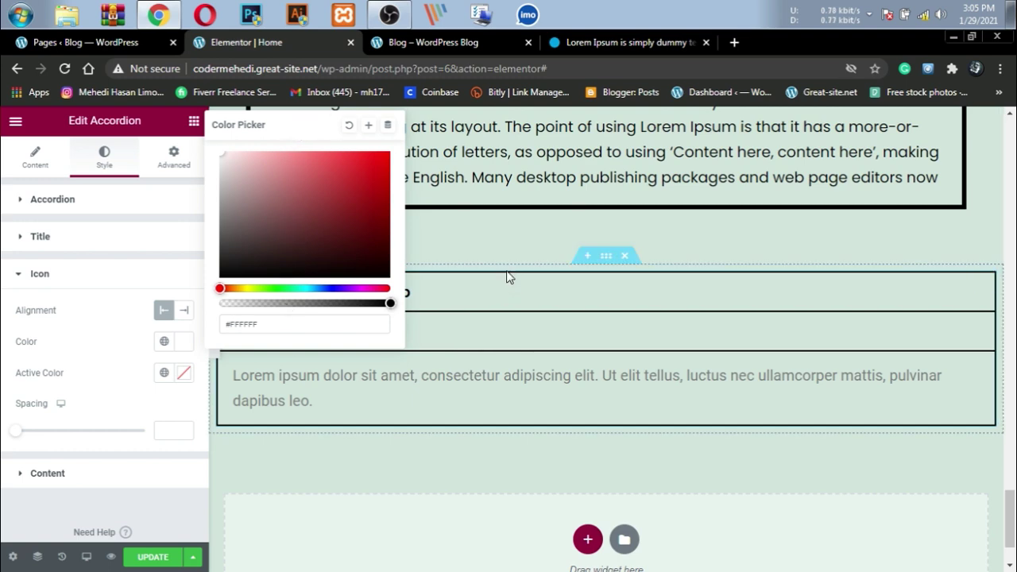
pyautogui.click(496, 236)
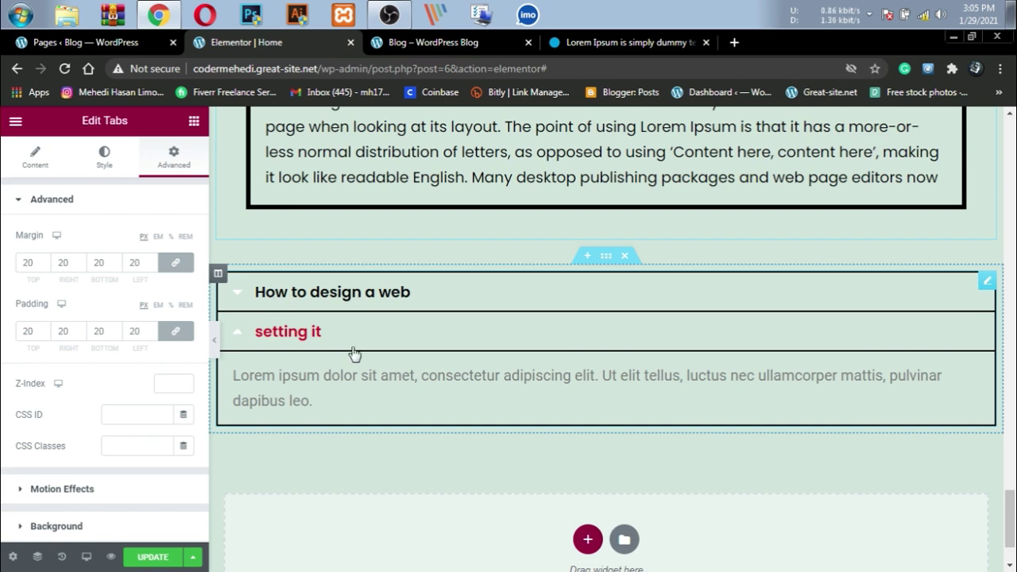
pyautogui.scroll(-3, 90, 404)
pyautogui.scroll(3, 103, 363)
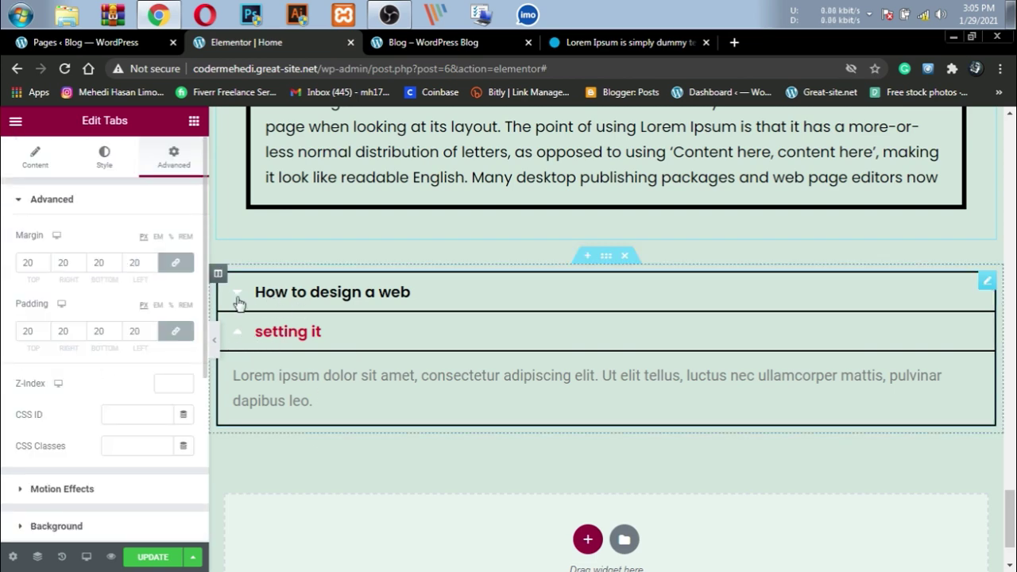
# Try red (#FF0000), bright green and pale green as the accordion icon color.
pyautogui.click(567, 304)
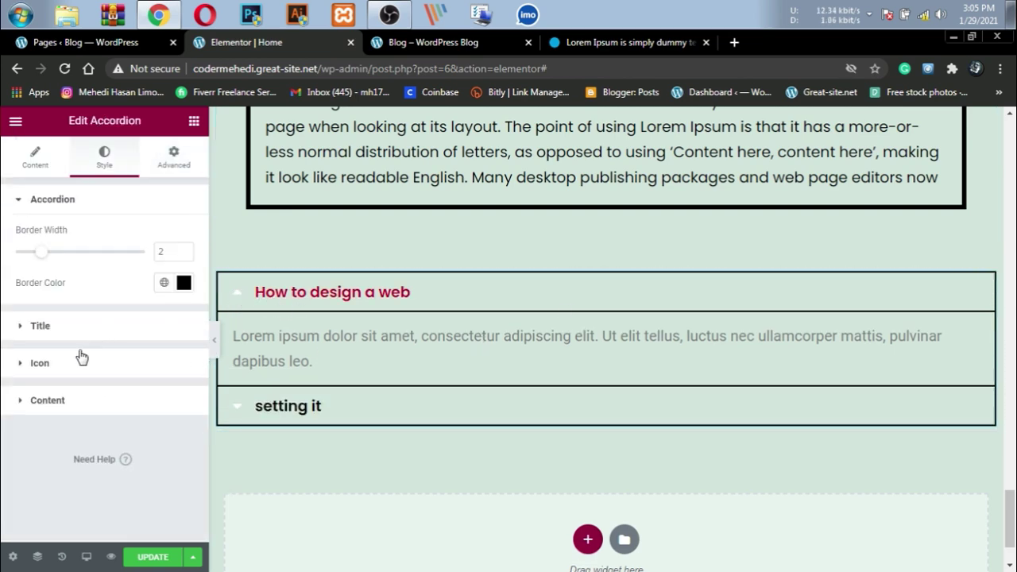
pyautogui.click(46, 361)
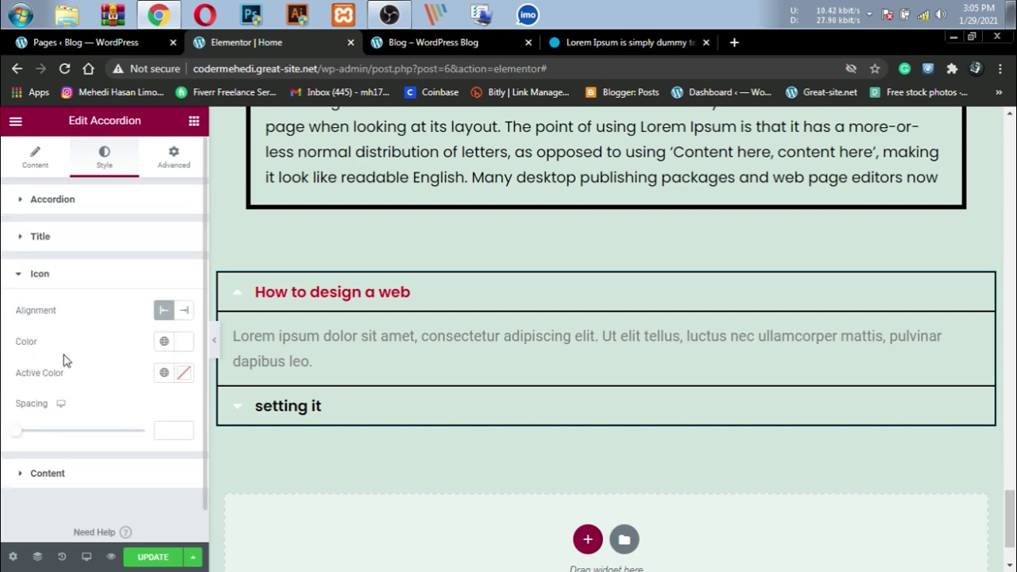
pyautogui.click(184, 342)
pyautogui.moveTo(270, 242)
pyautogui.mouseDown()
pyautogui.moveTo(367, 133)
pyautogui.moveTo(392, 143)
pyautogui.mouseUp()
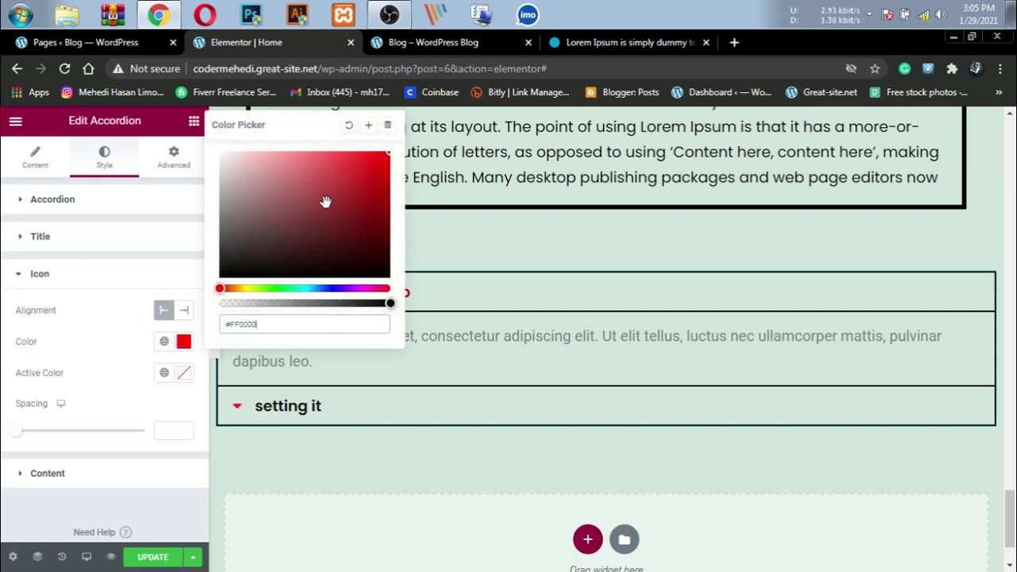
pyautogui.moveTo(312, 290); pyautogui.dragTo(292, 290)
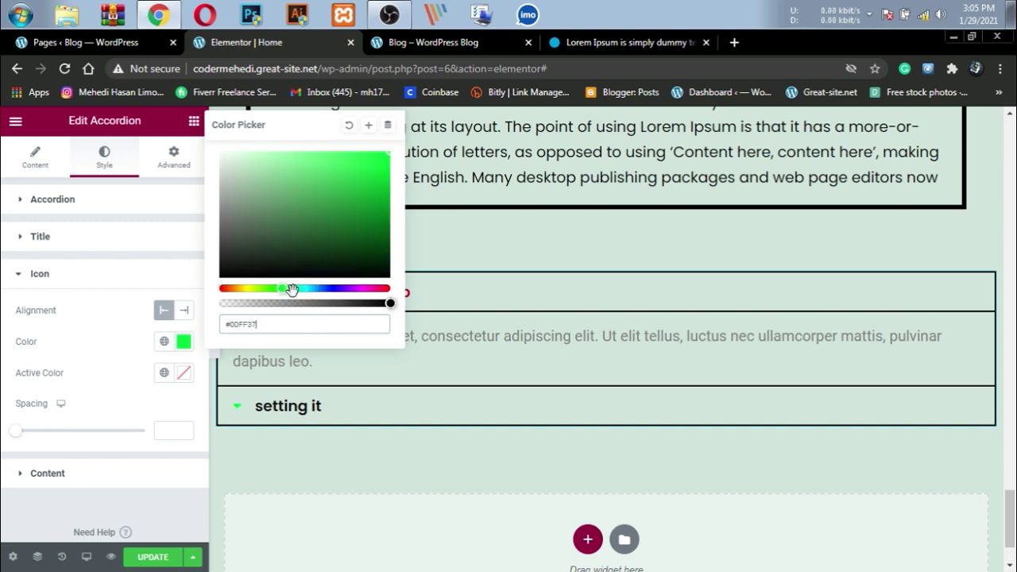
pyautogui.moveTo(345, 187)
pyautogui.mouseDown()
pyautogui.moveTo(320, 151)
pyautogui.moveTo(282, 157)
pyautogui.mouseUp()
pyautogui.click(1, 389)
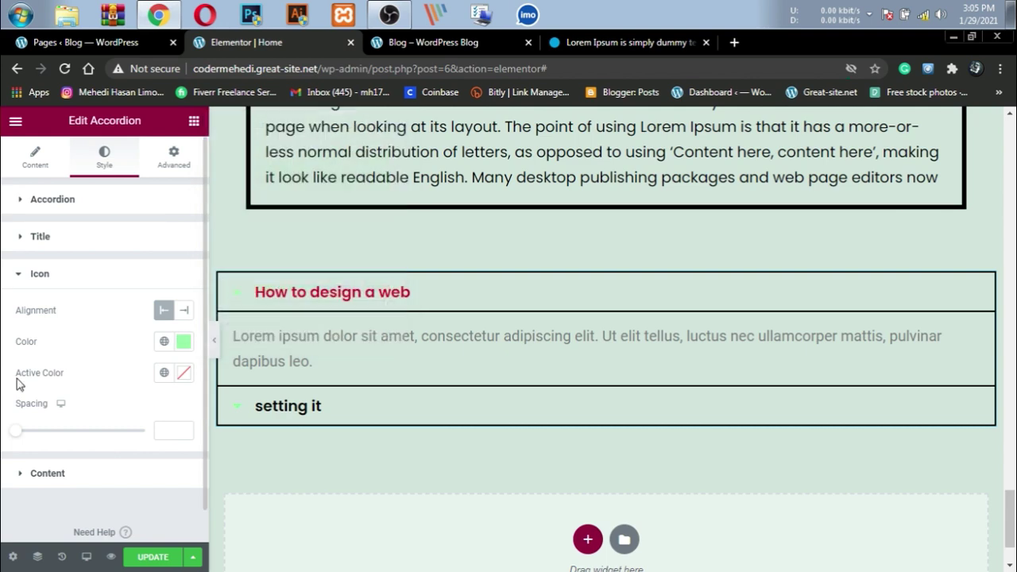
# Set the color of the accordion icons to a near-black dark blue.
pyautogui.click(184, 341)
pyautogui.write('#000000')
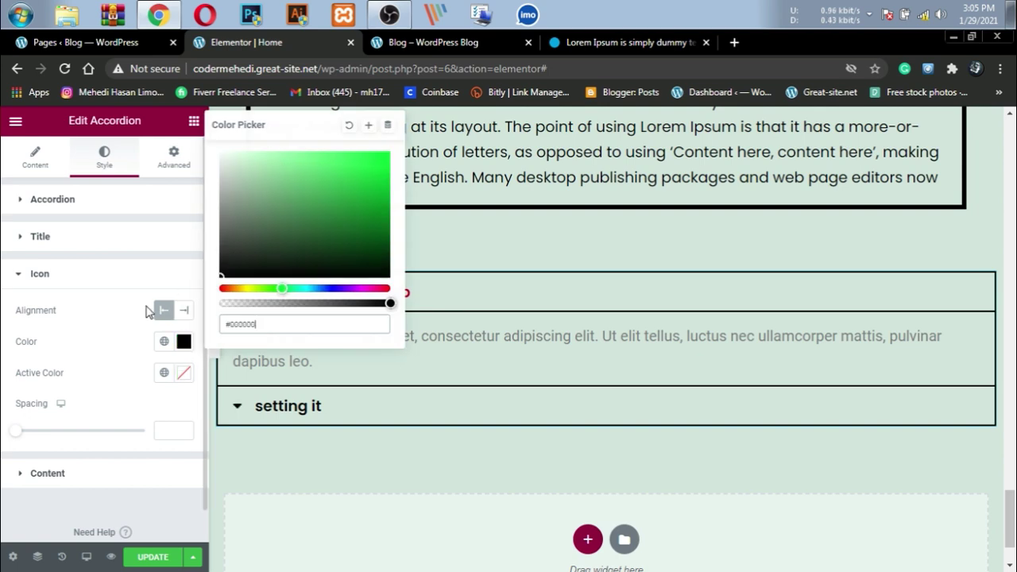
pyautogui.click(332, 288)
pyautogui.moveTo(327, 263); pyautogui.dragTo(337, 252)
pyautogui.click(4, 401)
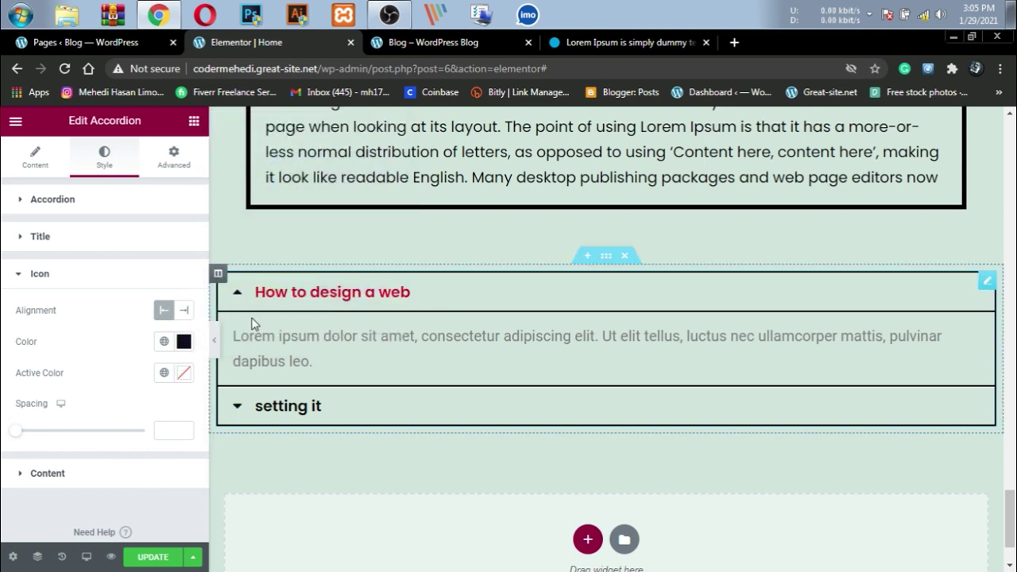
# Set the text color of the accordion content to black (#000000).
pyautogui.click(44, 474)
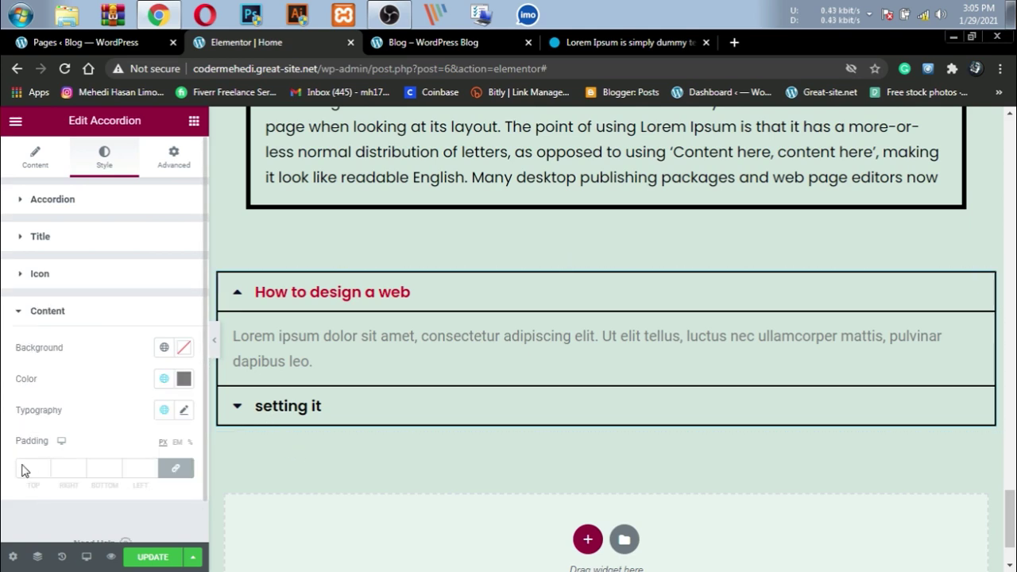
pyautogui.click(183, 380)
pyautogui.write('#000000')
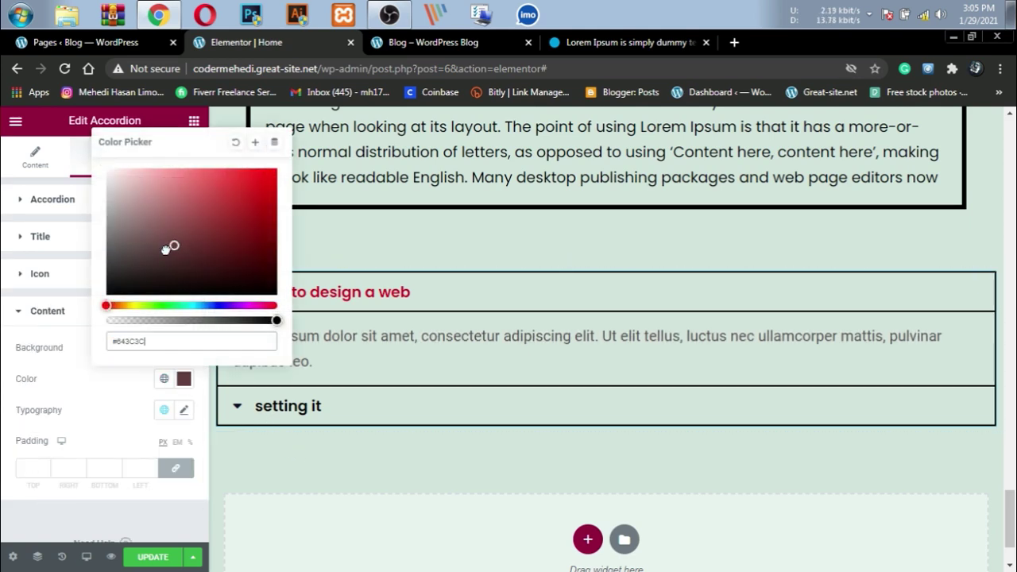
pyautogui.click(4, 474)
# Set the font family of the accordion content text to Poppins.
pyautogui.click(183, 409)
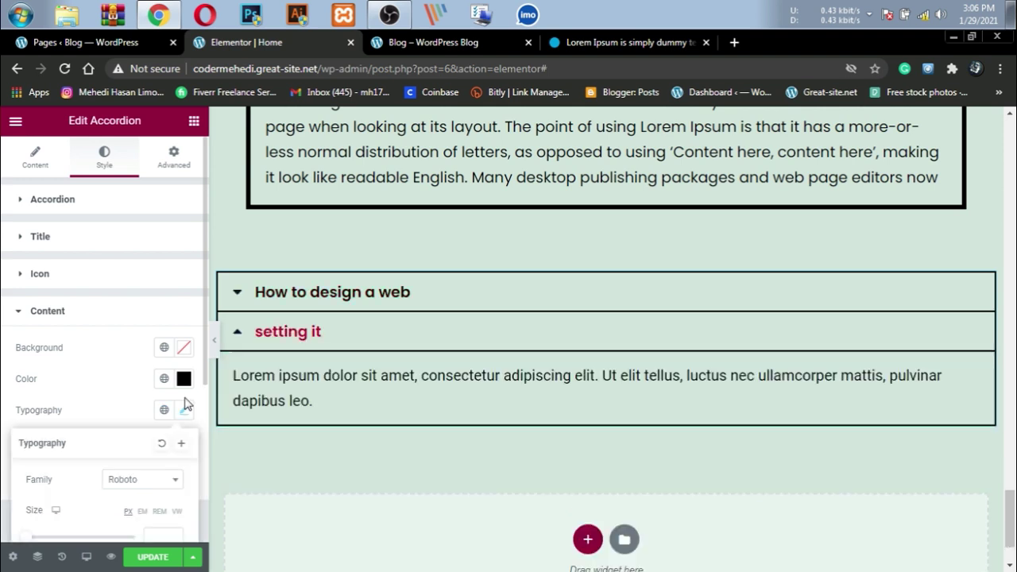
pyautogui.click(163, 480)
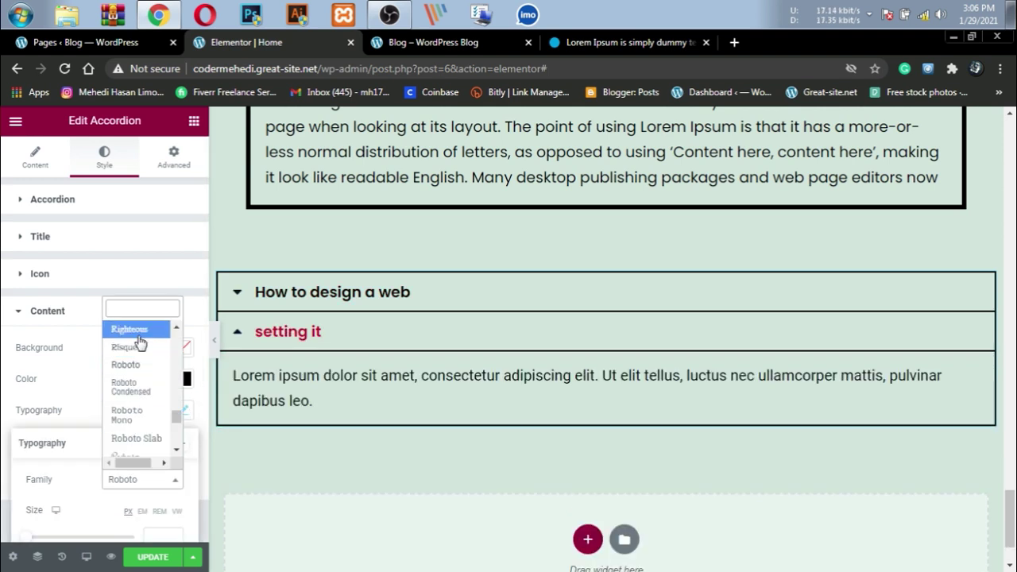
pyautogui.click(140, 335)
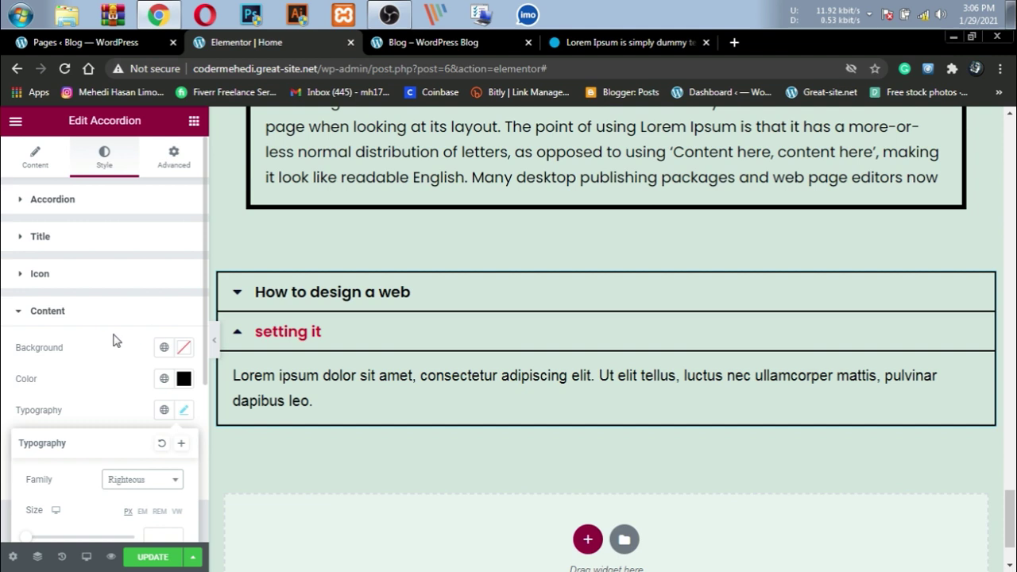
pyautogui.click(144, 487)
pyautogui.click(139, 385)
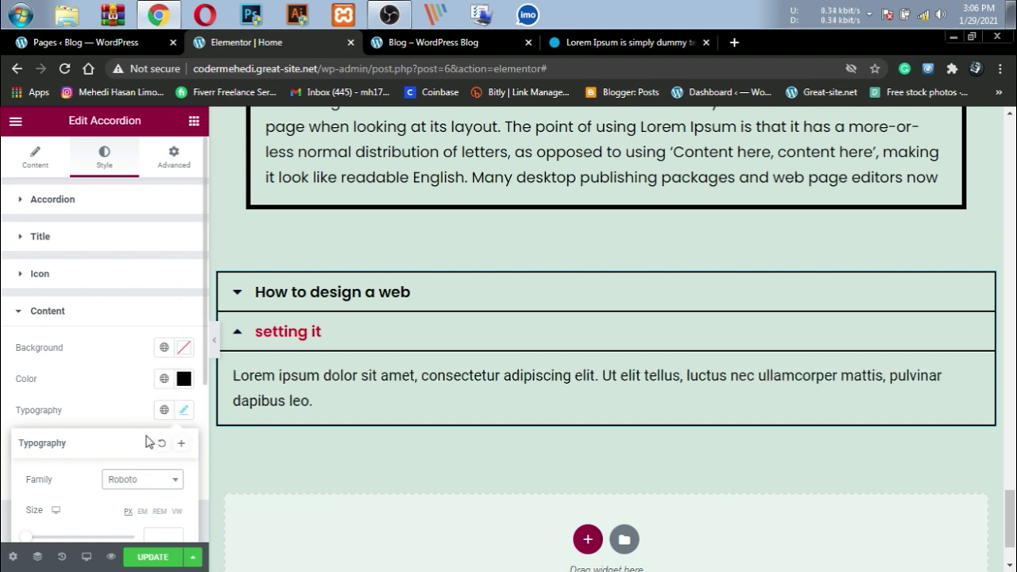
pyautogui.click(151, 479)
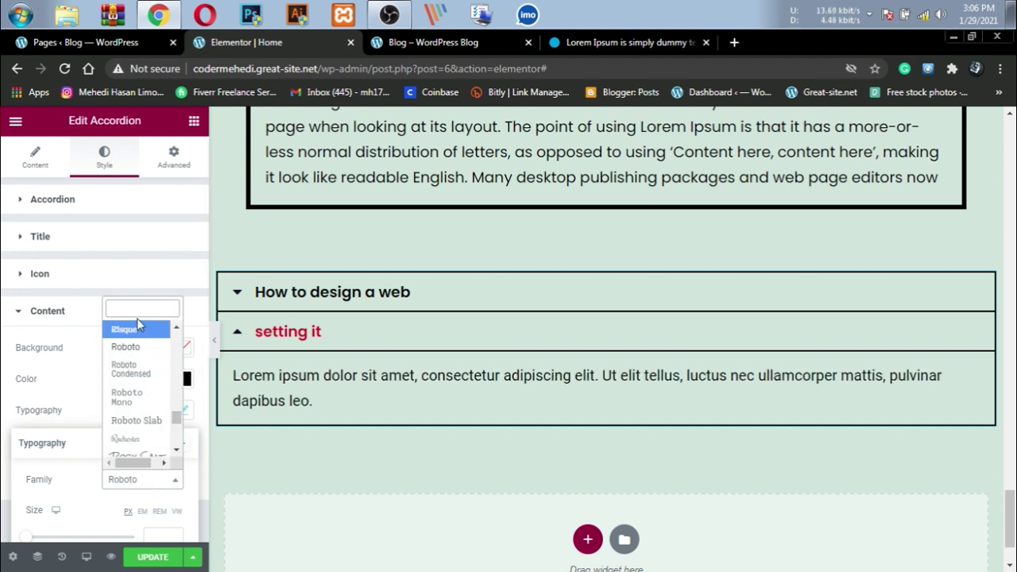
pyautogui.write('pop')
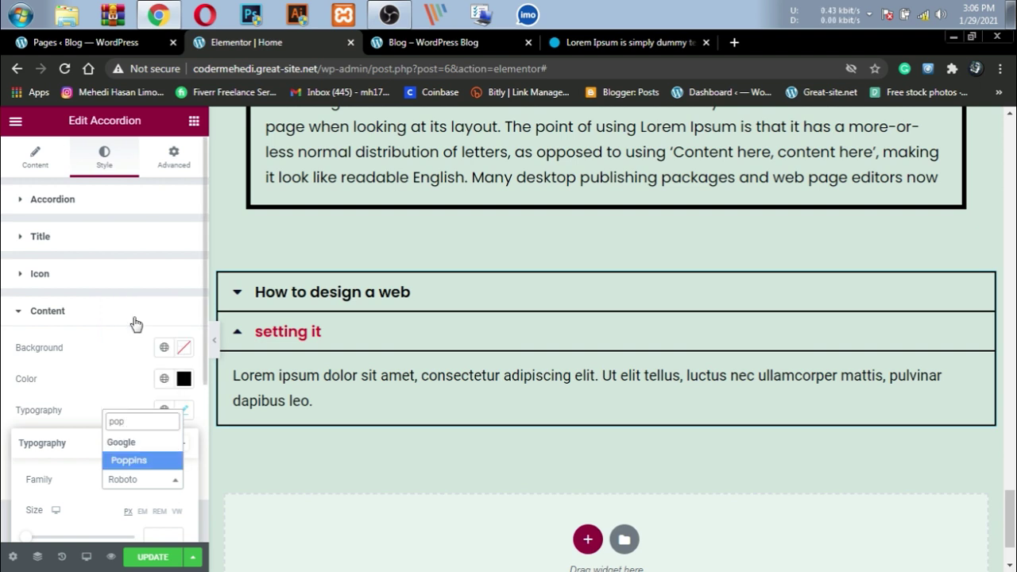
pyautogui.click(165, 460)
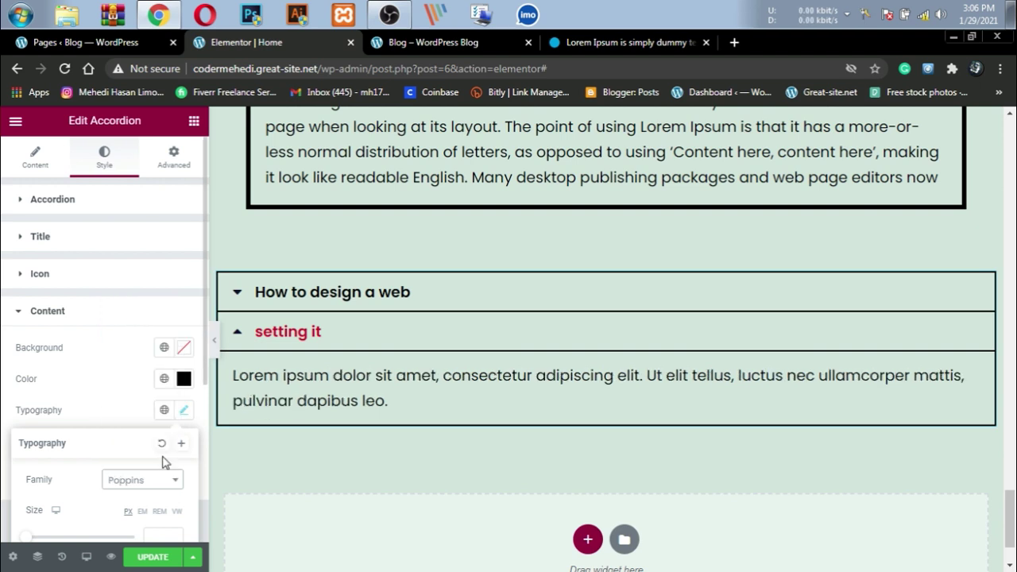
pyautogui.click(4, 434)
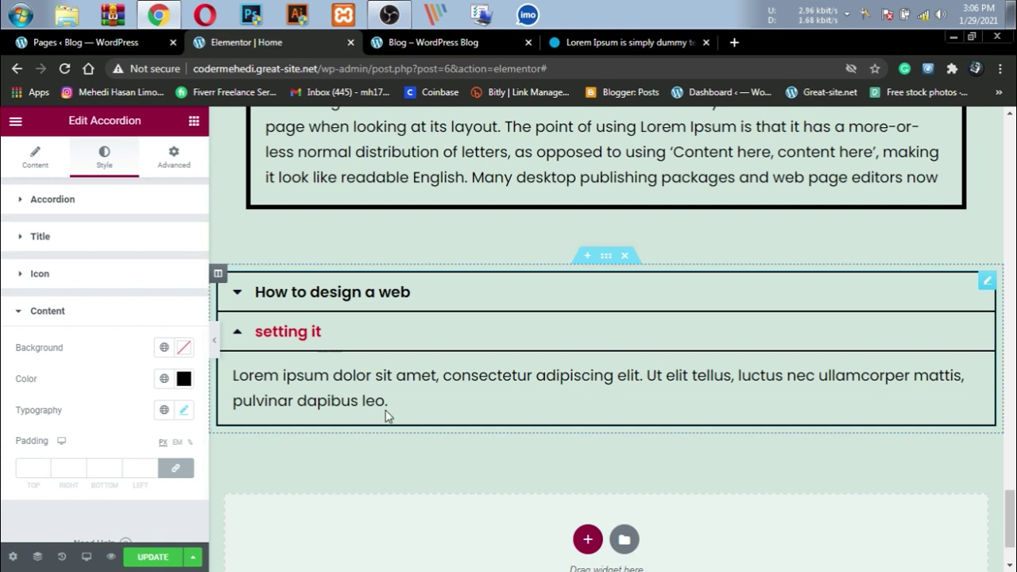
# Give the accordion widget a margin of 20 px and a padding of 20 px on all sides.
pyautogui.scroll(3, 255, 392)
pyautogui.scroll(-3, 291, 377)
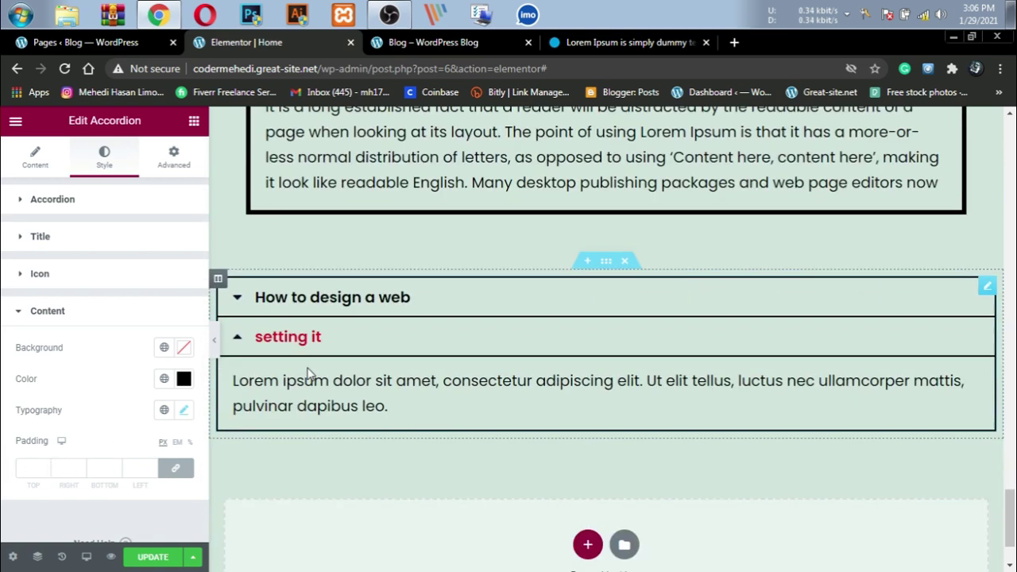
pyautogui.click(173, 159)
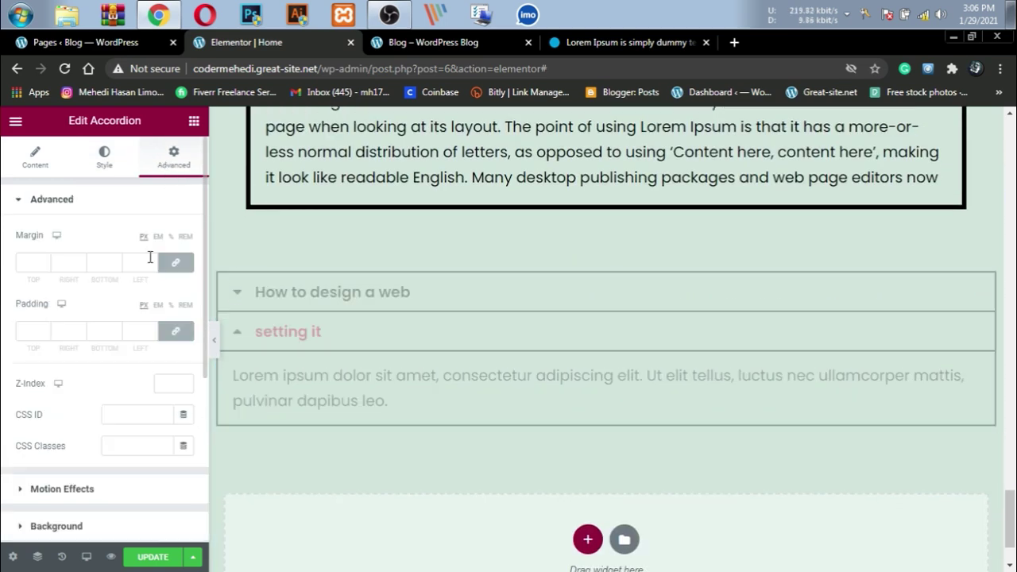
pyautogui.click(22, 259)
pyautogui.write('20')
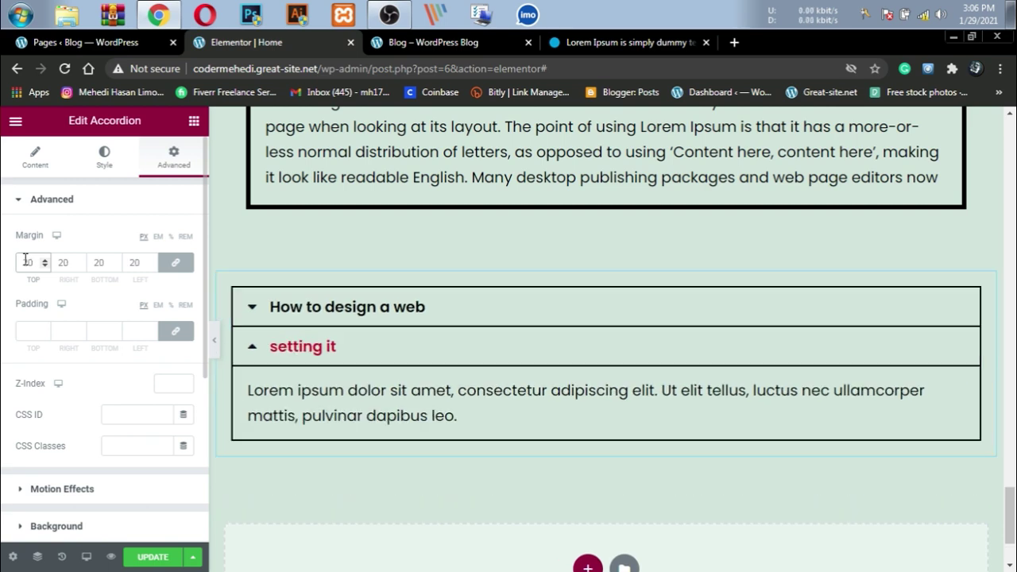
pyautogui.click(24, 331)
pyautogui.write('20')
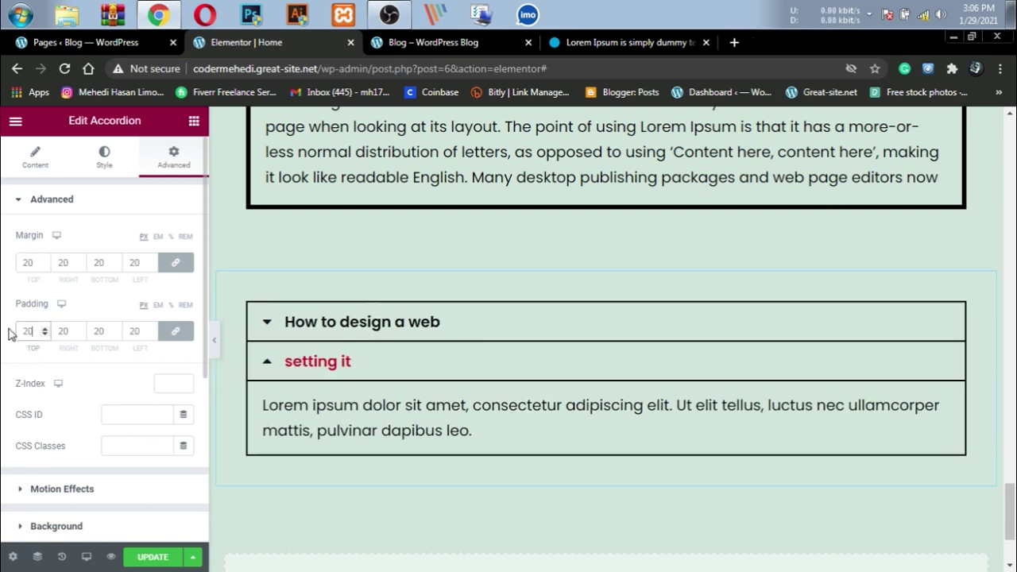
# Update the home page to save the accordion changes and review the tabs and accordion sections in the editor.
pyautogui.scroll(-4, 40, 357)
pyautogui.click(151, 556)
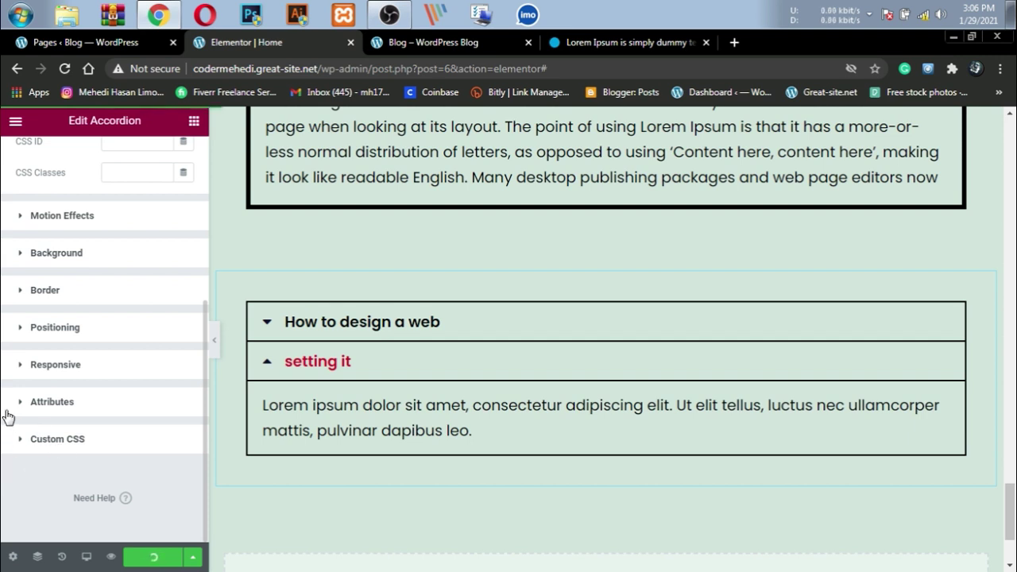
pyautogui.scroll(6, 594, 392)
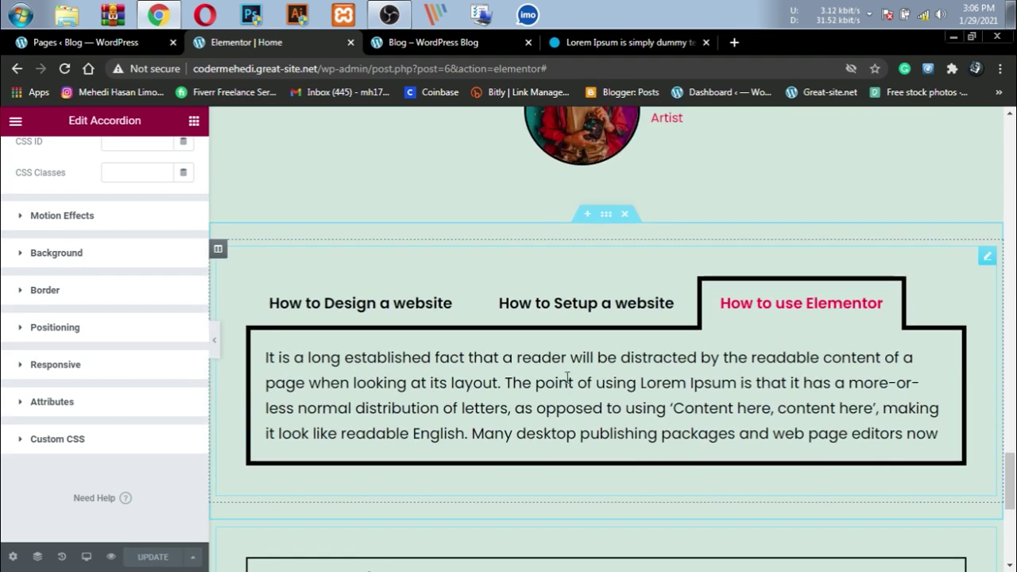
pyautogui.scroll(-4, 655, 293)
pyautogui.scroll(-1, 711, 323)
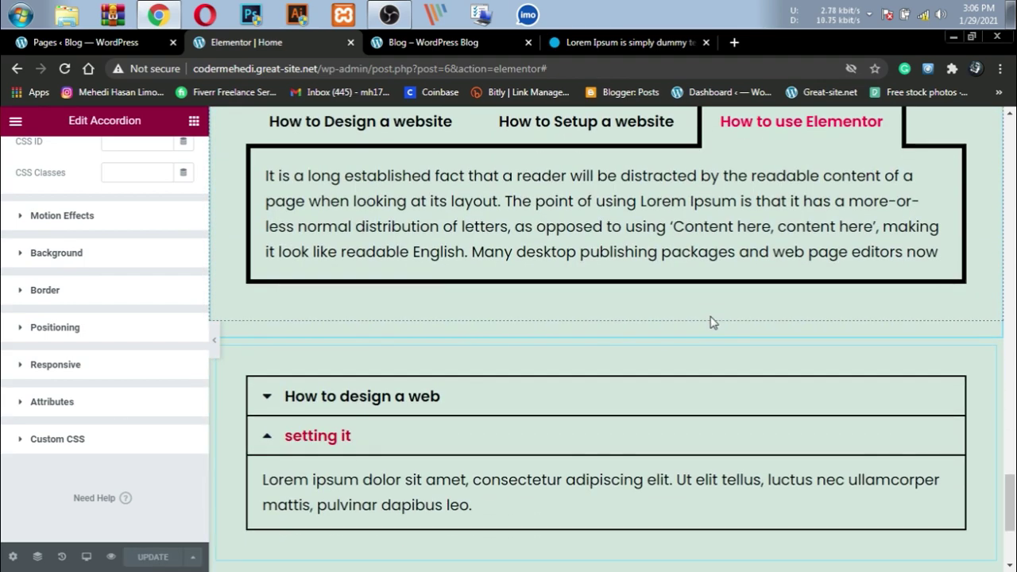
# Reload the live site and test the "How to Setup a website" and "How to use Elementor" tabs above the accordion.
pyautogui.click(443, 49)
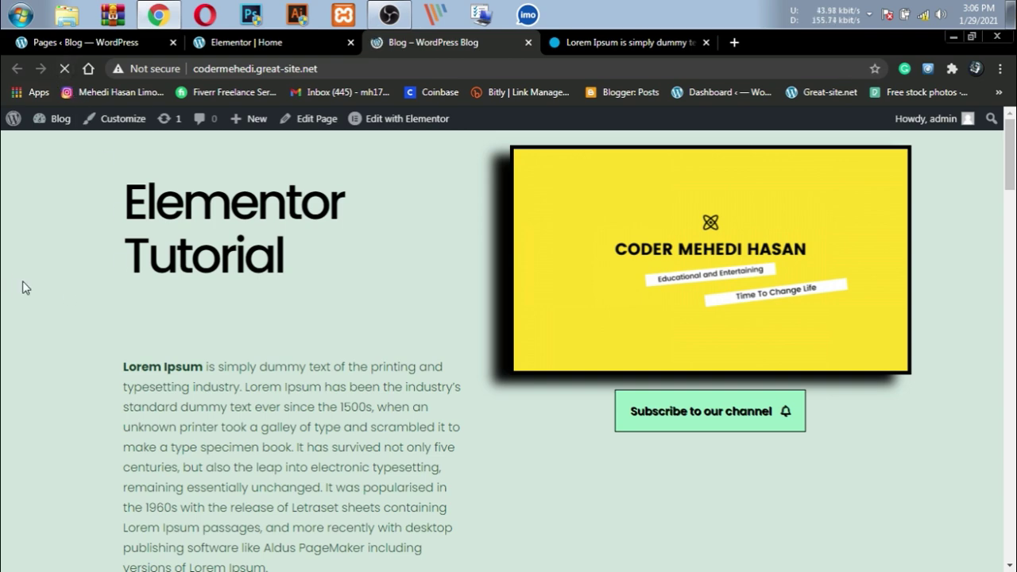
pyautogui.scroll(-15, 127, 330)
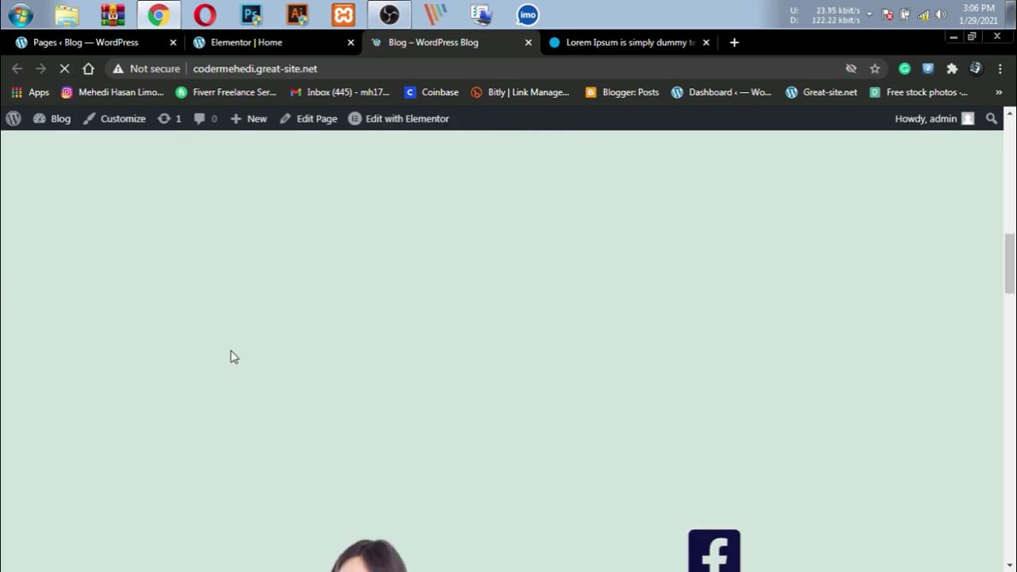
pyautogui.scroll(-10, 243, 390)
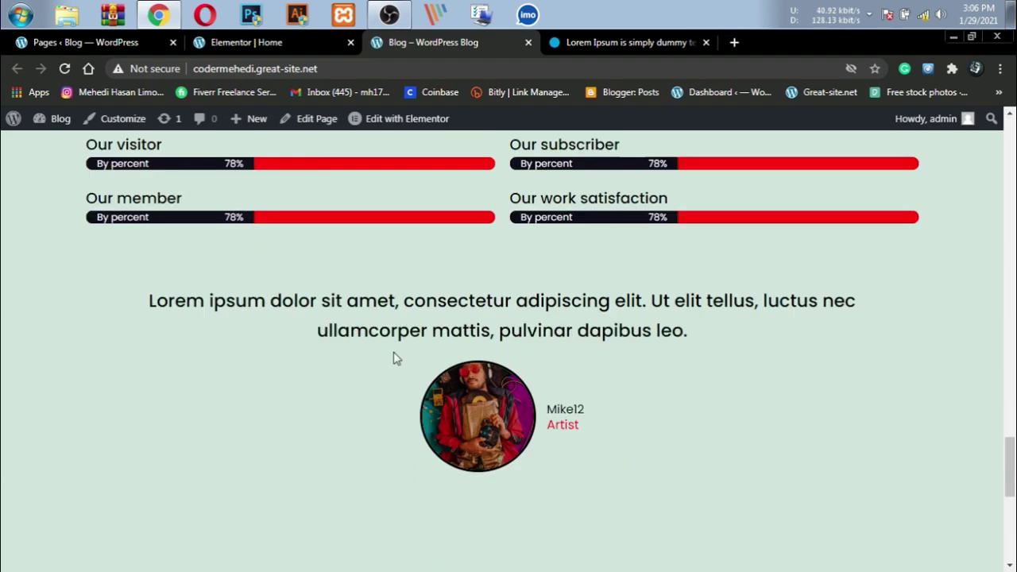
pyautogui.scroll(2, 393, 318)
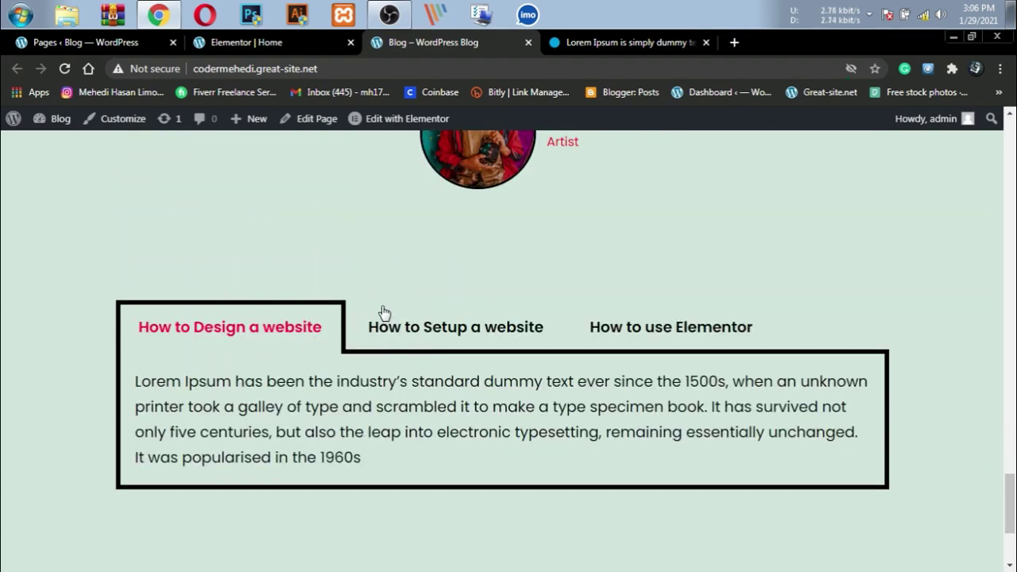
pyautogui.scroll(-2, 381, 313)
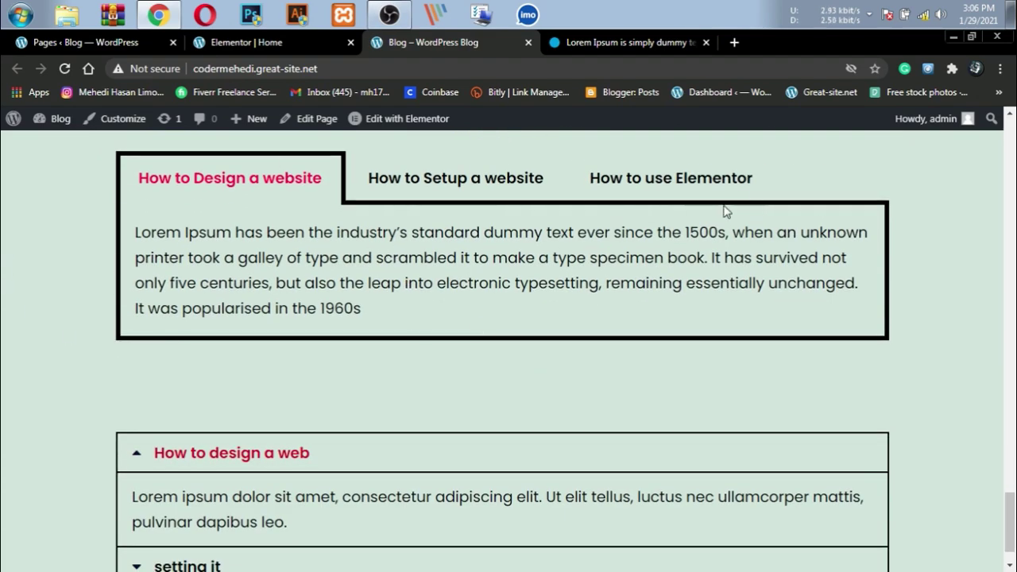
pyautogui.click(473, 191)
pyautogui.click(702, 189)
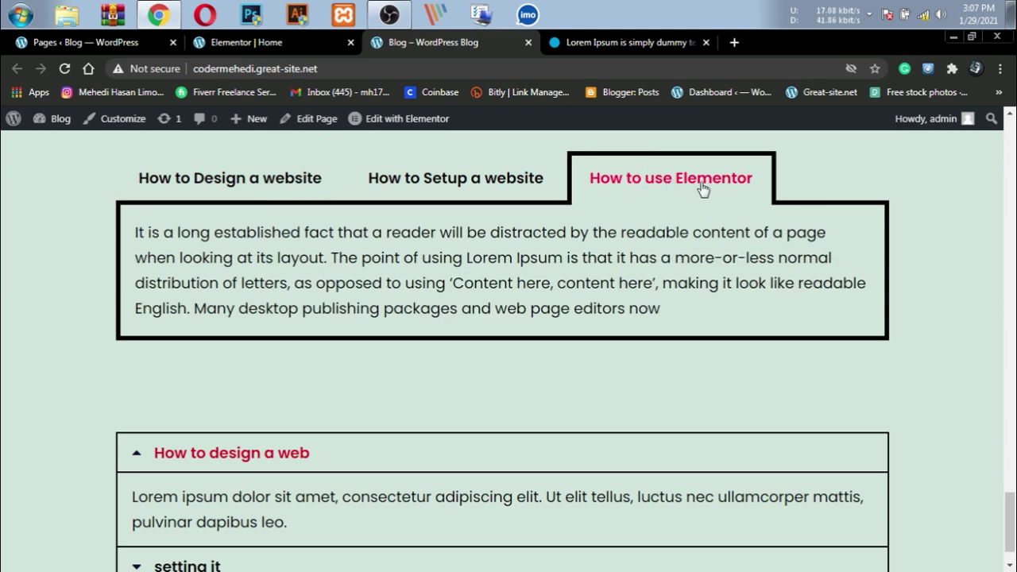
# Test the "How to Design a website", "How to Setup a website" and "How to use Elementor" tabs by switching repeatedly between them.
pyautogui.click(415, 189)
pyautogui.click(252, 183)
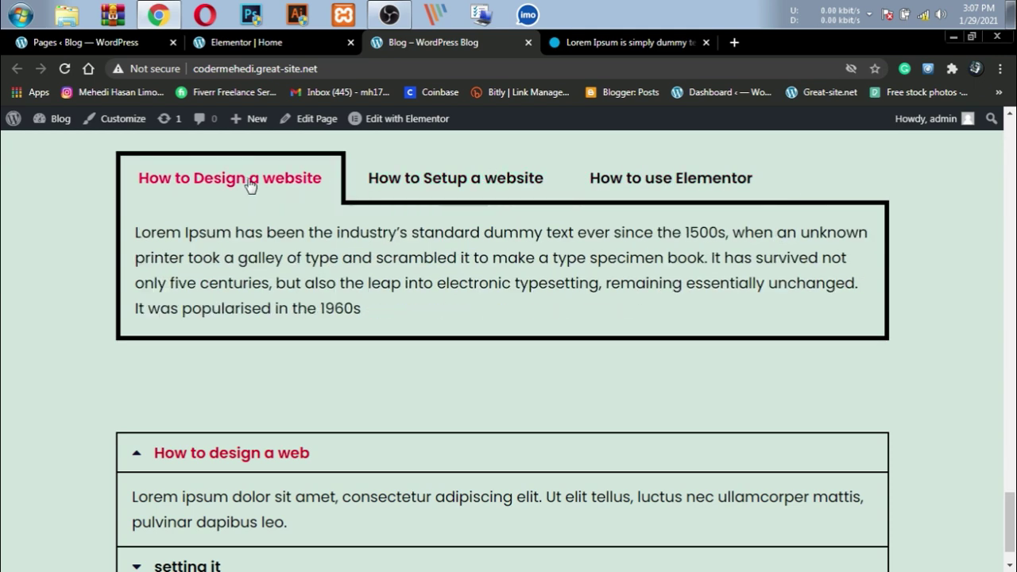
pyautogui.click(433, 181)
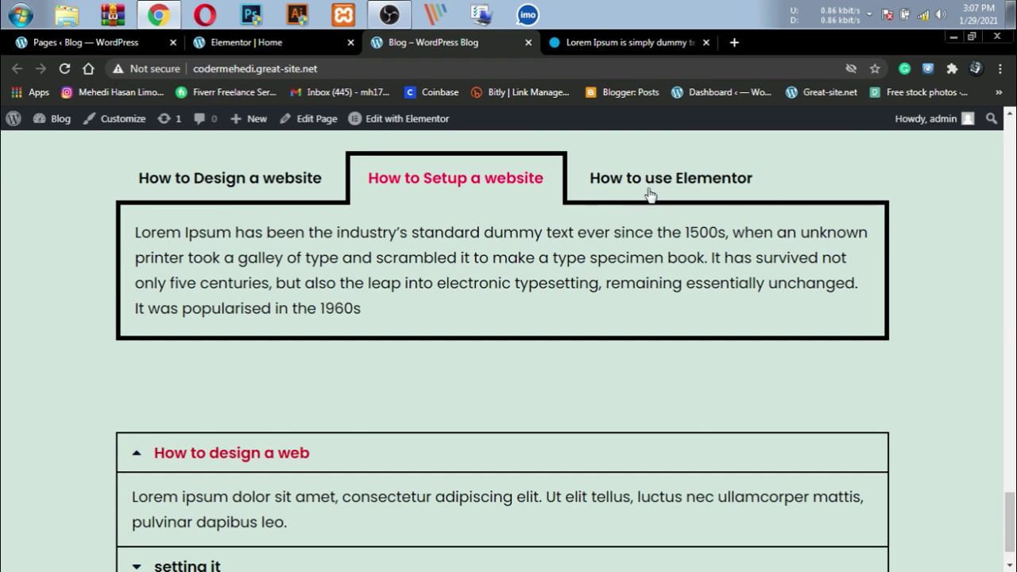
pyautogui.click(685, 181)
pyautogui.click(412, 176)
pyautogui.click(254, 182)
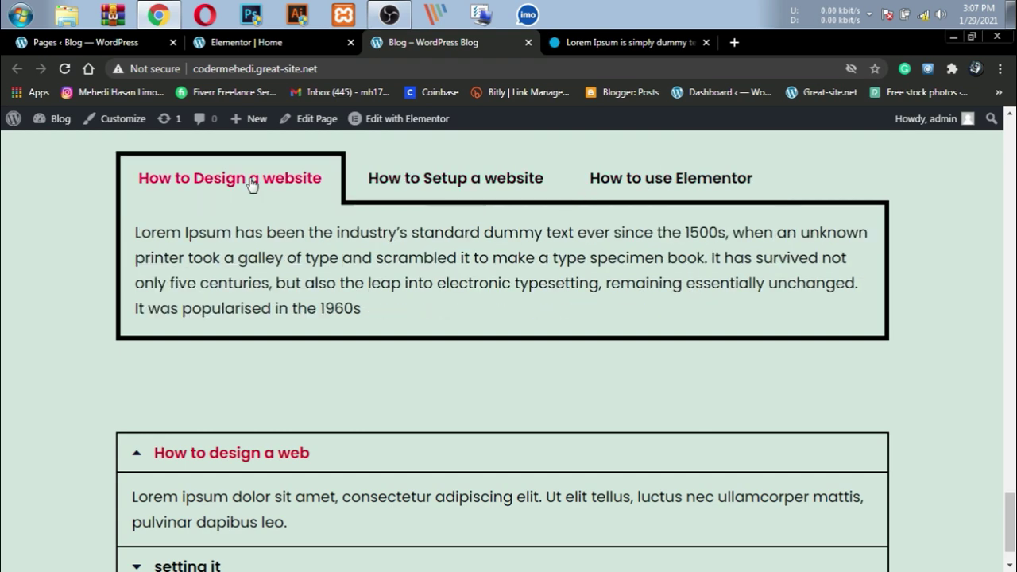
pyautogui.click(618, 191)
pyautogui.click(399, 199)
# Test expanding and collapsing the "How to design a web" and "setting it" accordion items on the live page.
pyautogui.scroll(-1, 382, 239)
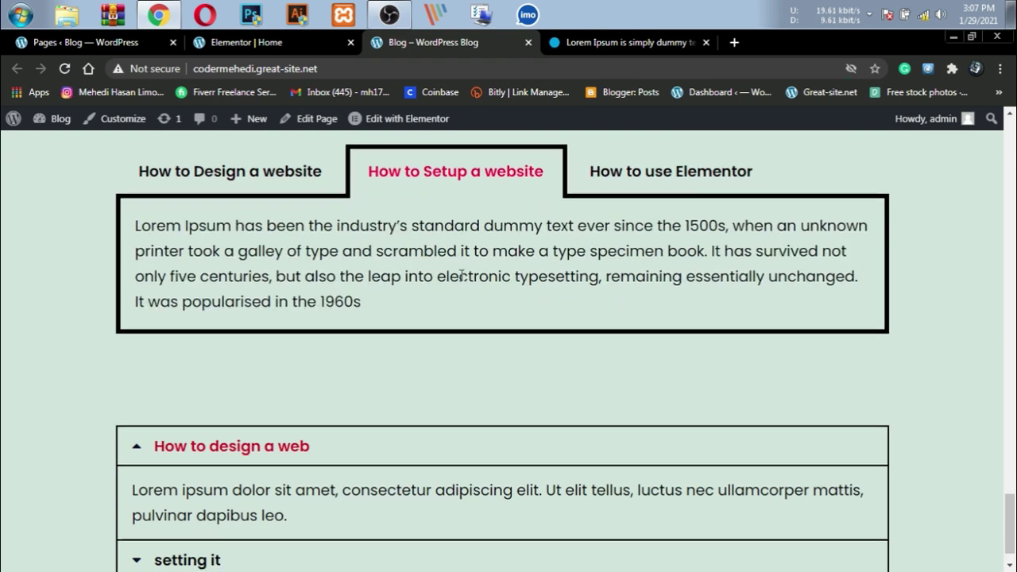
pyautogui.click(137, 406)
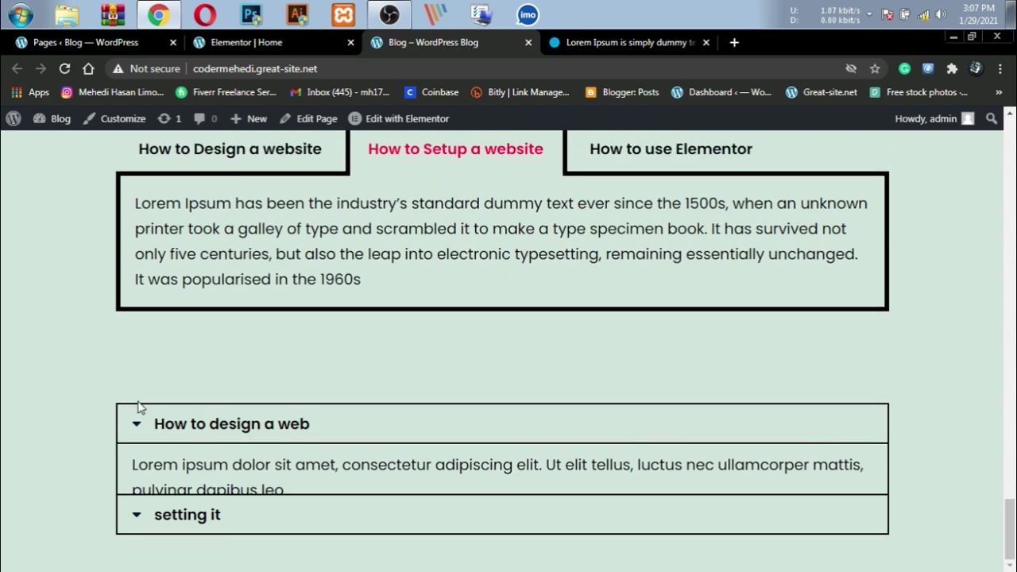
pyautogui.click(139, 477)
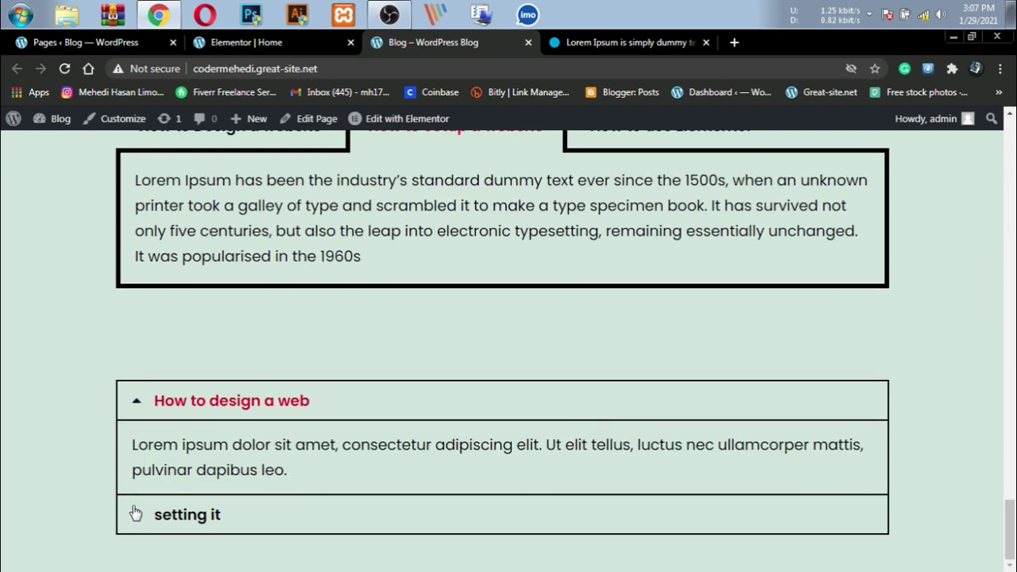
pyautogui.click(135, 513)
pyautogui.click(136, 441)
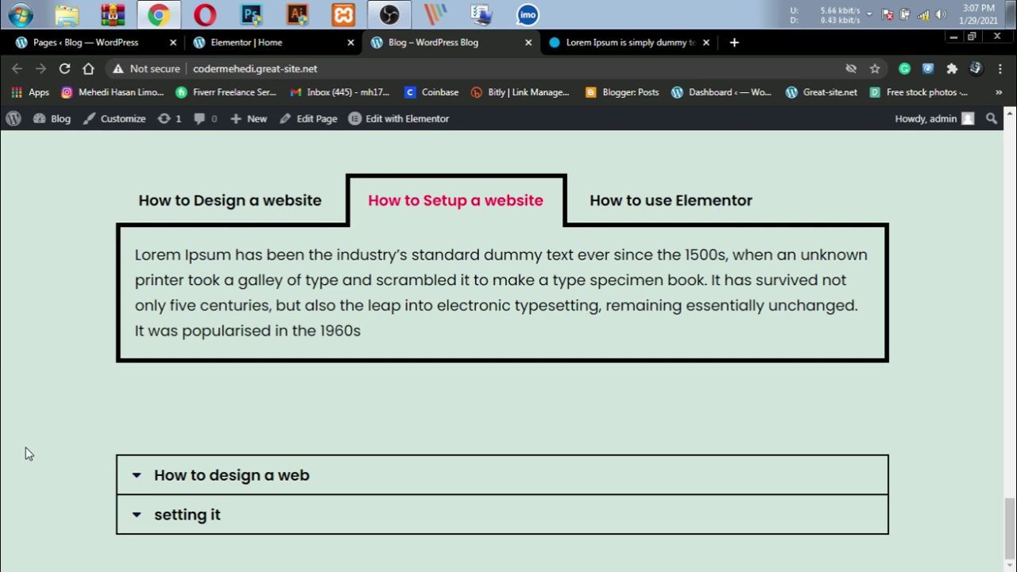
# Cycle once more through the three tabs above the collapsed accordion and finish on "How to use Elementor".
pyautogui.click(699, 203)
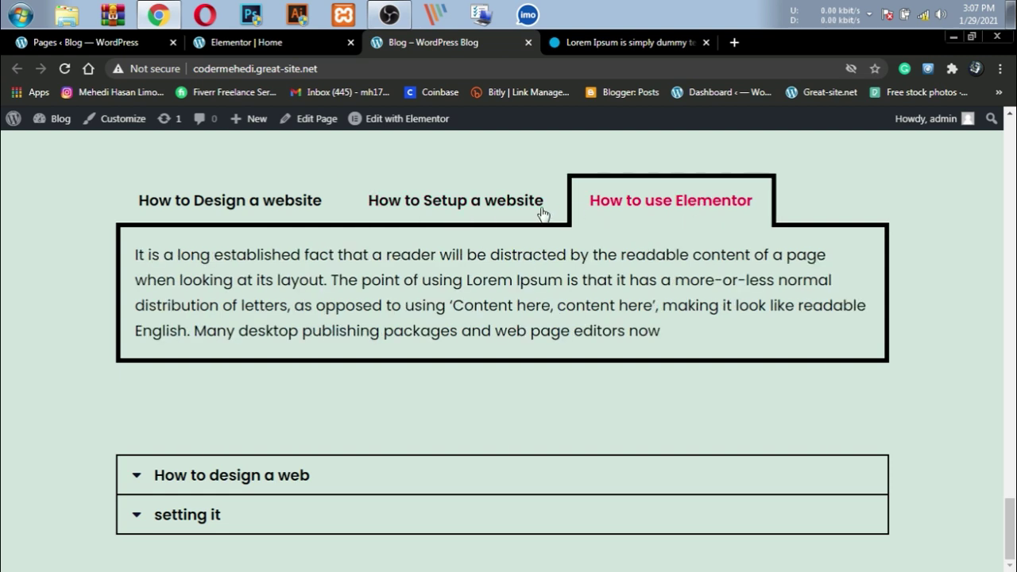
pyautogui.click(495, 204)
pyautogui.click(281, 209)
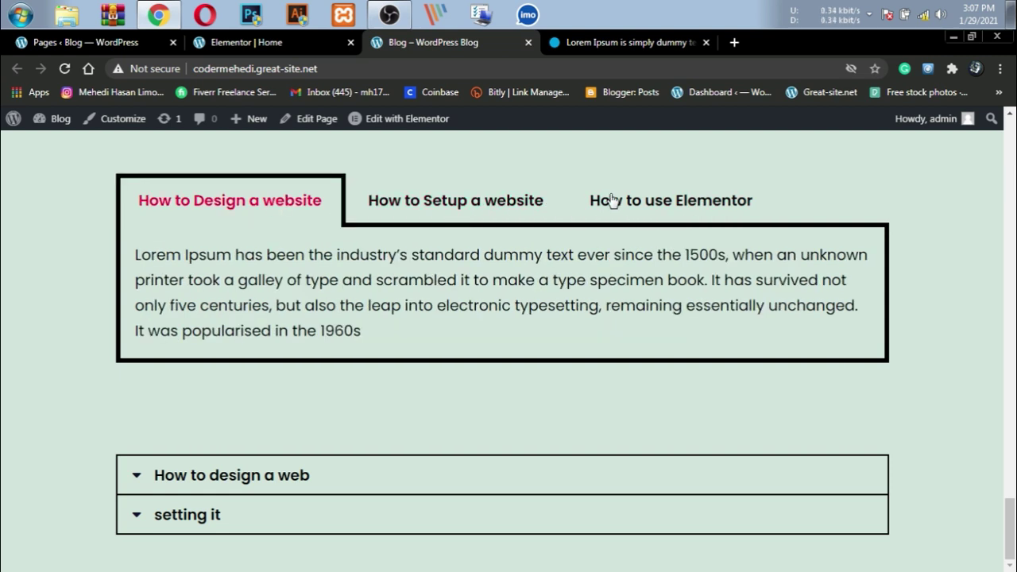
pyautogui.click(475, 199)
pyautogui.click(680, 195)
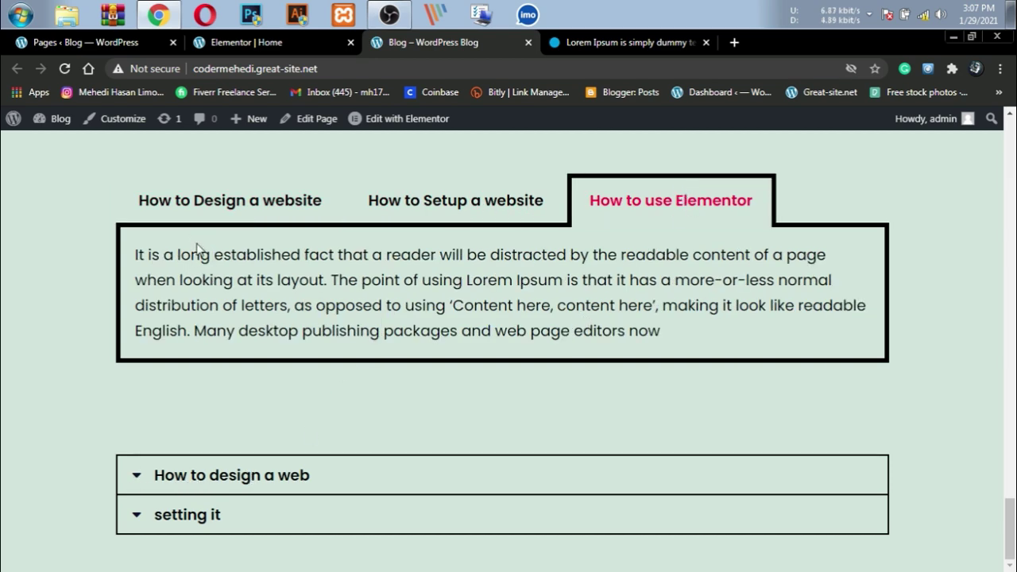
# Return to the Elementor editor, add a one-column section below the accordion and set its height to Min Height.
pyautogui.scroll(3, 268, 211)
pyautogui.click(286, 42)
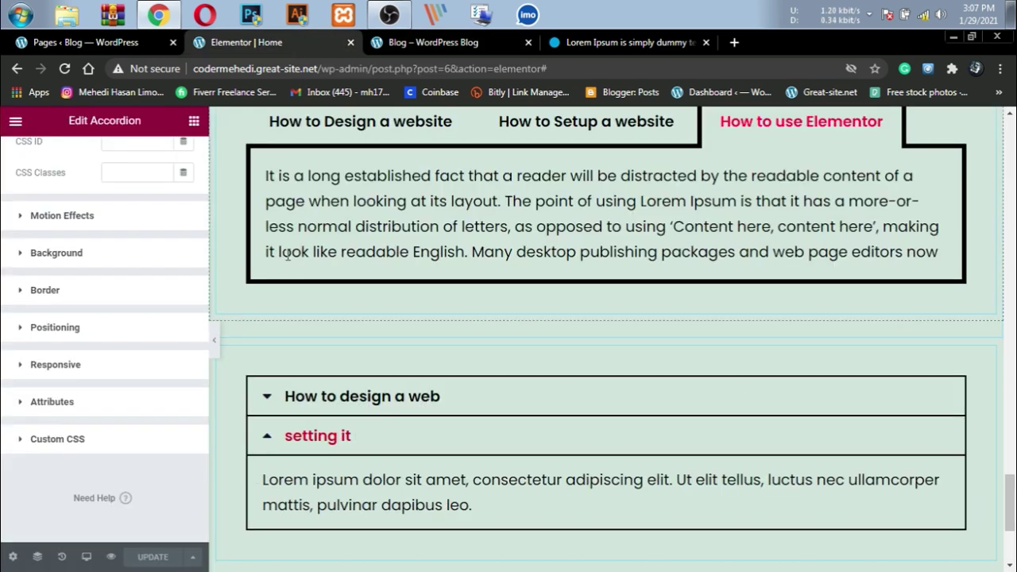
pyautogui.scroll(-3, 318, 286)
pyautogui.scroll(4, 27, 320)
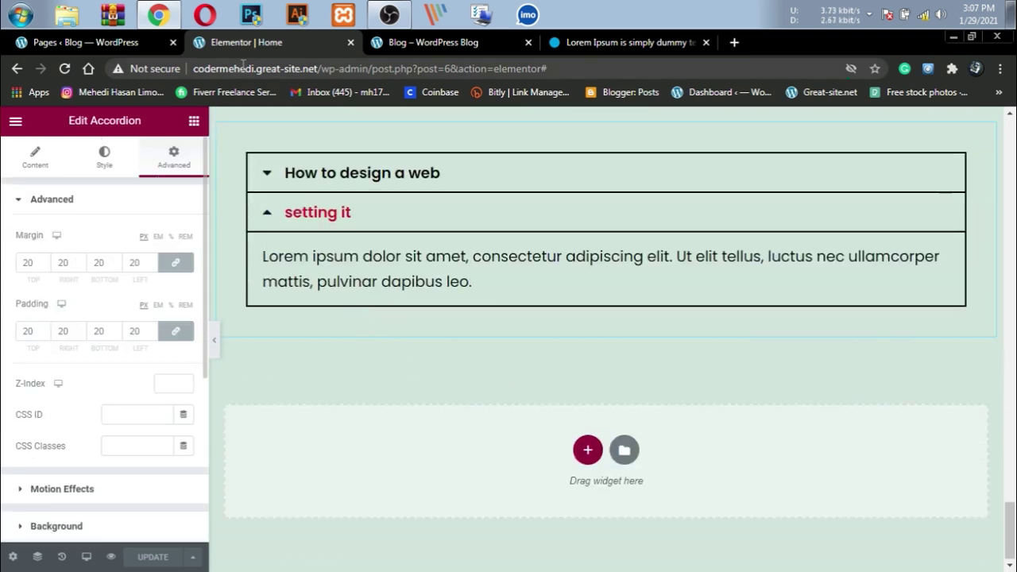
pyautogui.click(194, 121)
pyautogui.scroll(-5, 136, 295)
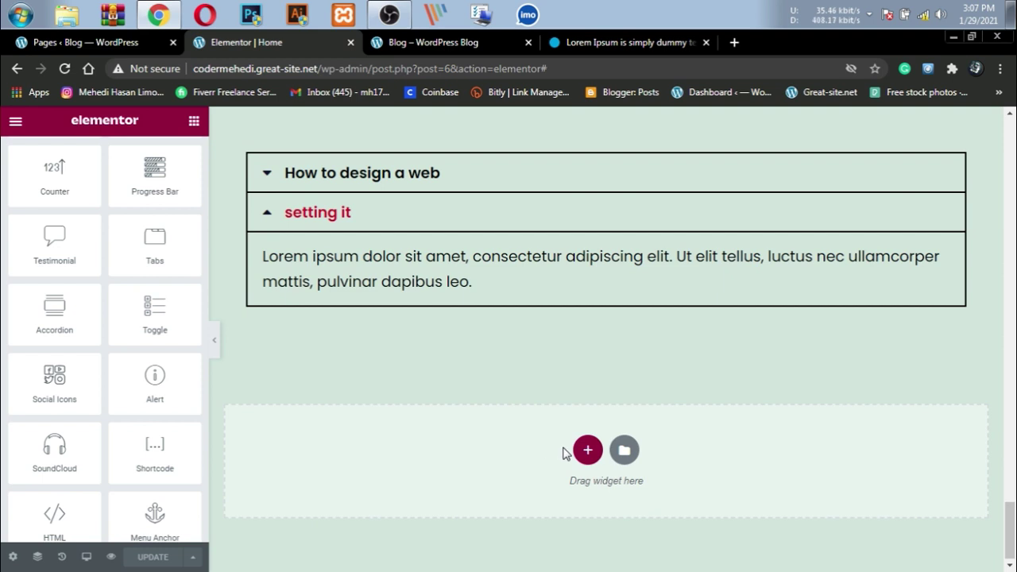
pyautogui.click(588, 450)
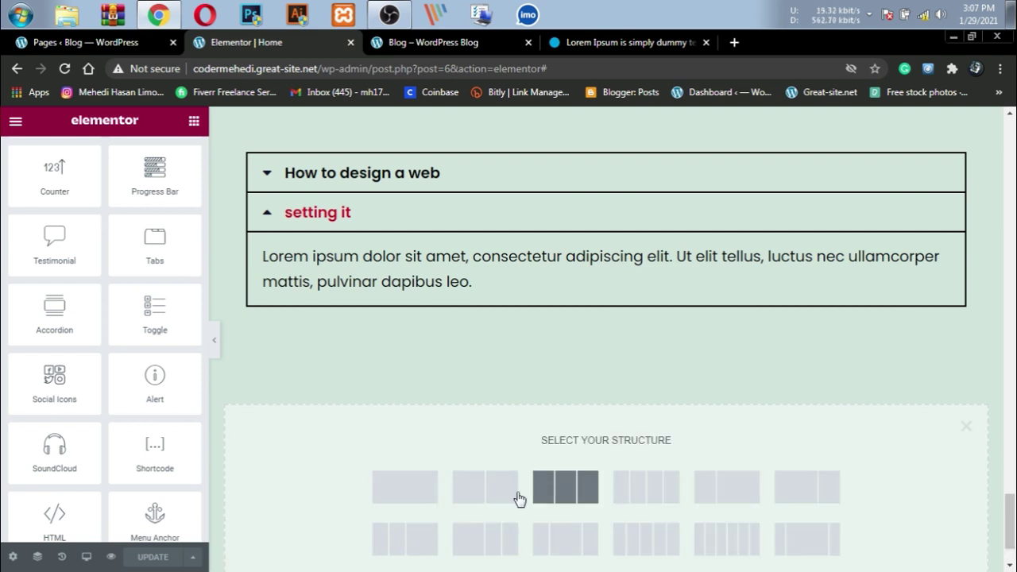
pyautogui.click(423, 500)
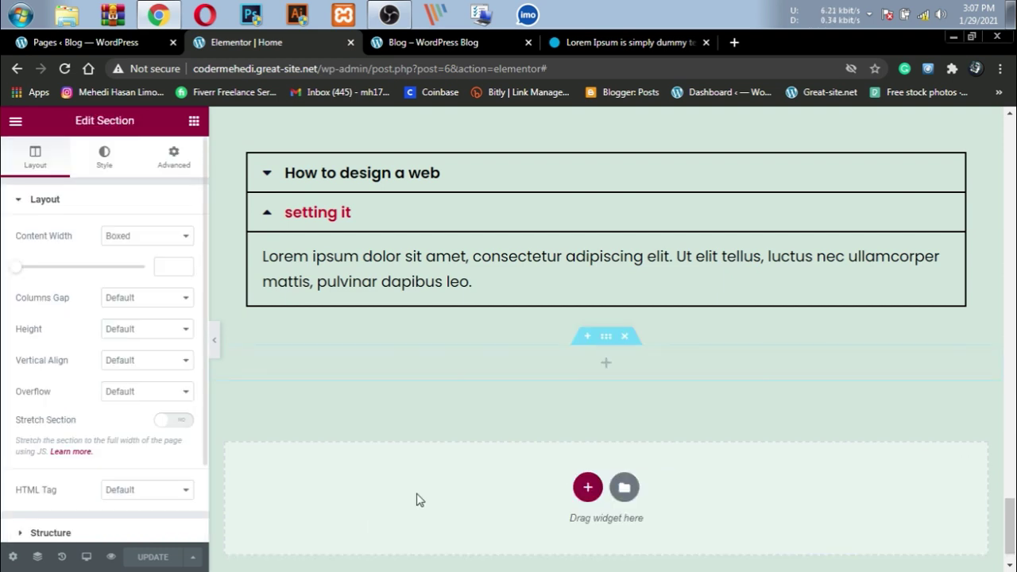
pyautogui.click(170, 340)
pyautogui.click(158, 368)
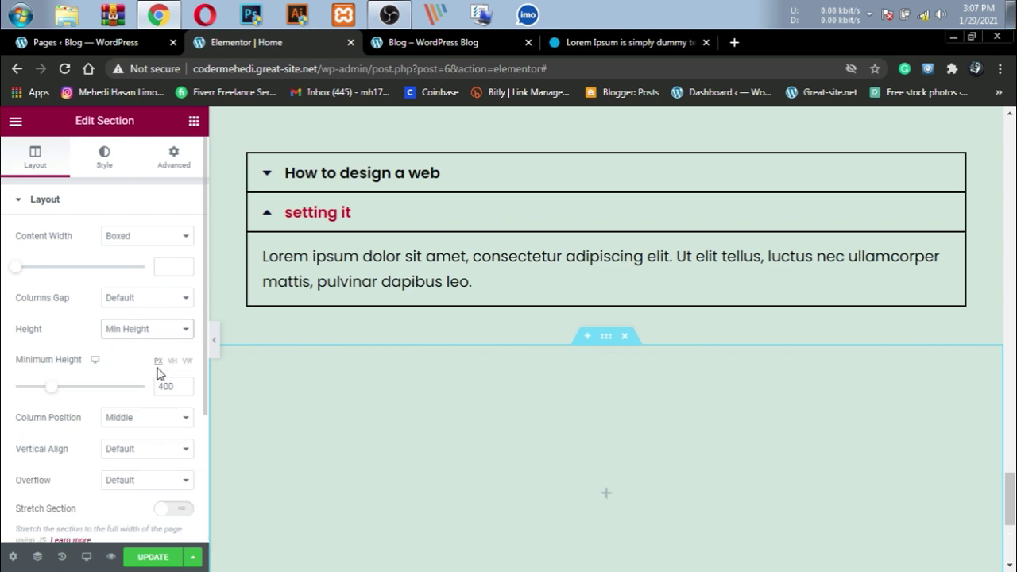
# Insert a Toggle widget into the new empty section below the accordion.
pyautogui.click(193, 120)
pyautogui.scroll(-4, 143, 317)
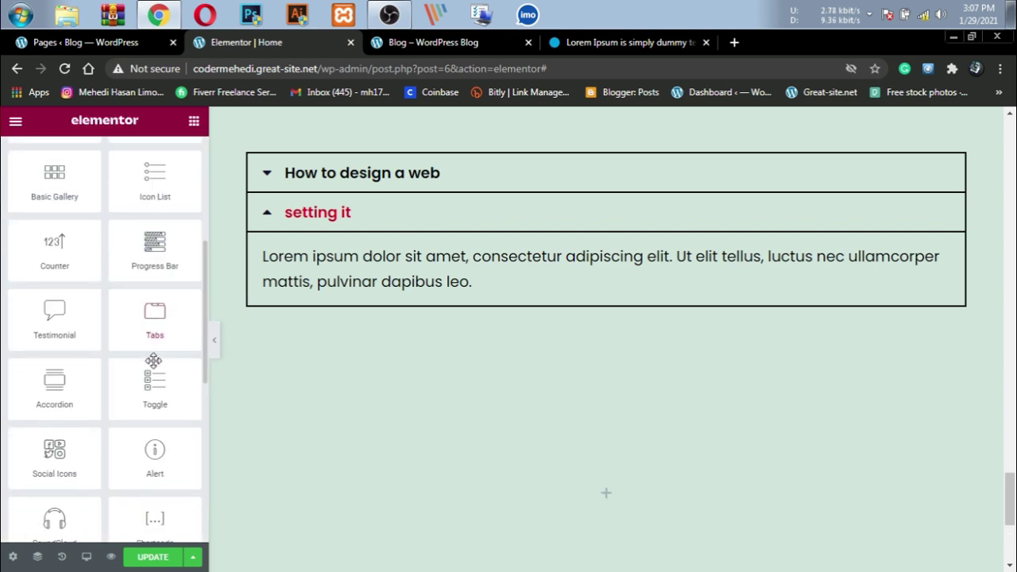
pyautogui.scroll(-3, 477, 362)
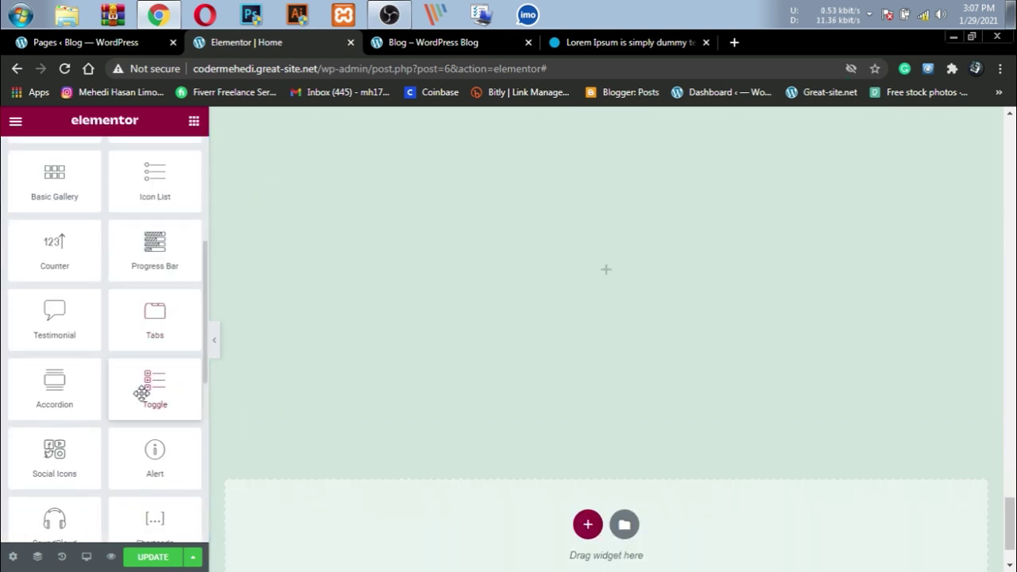
pyautogui.moveTo(141, 393); pyautogui.dragTo(611, 268)
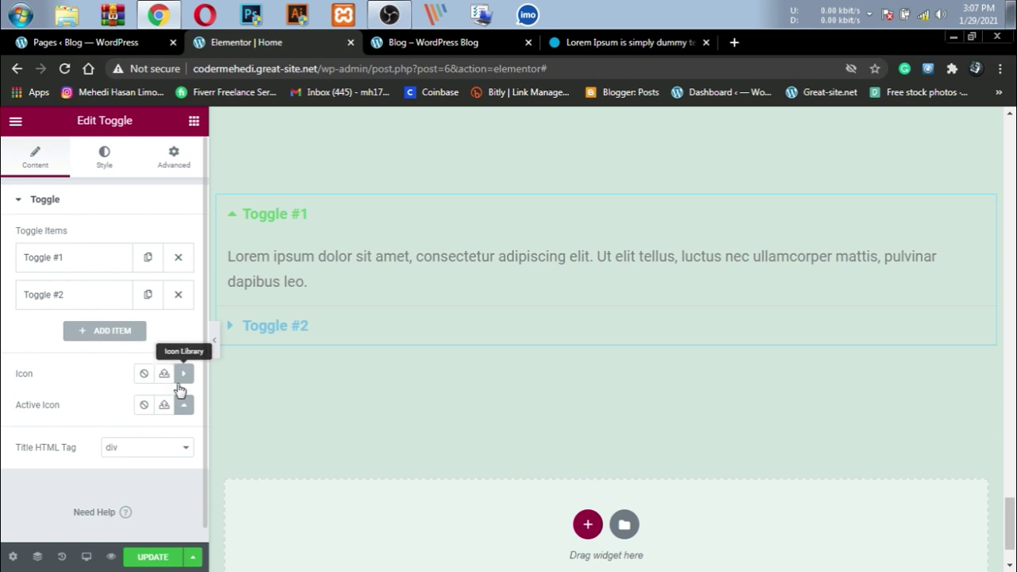
# Give the toggle widget a border width of 2 and the border color #000000.
pyautogui.scroll(2, 366, 294)
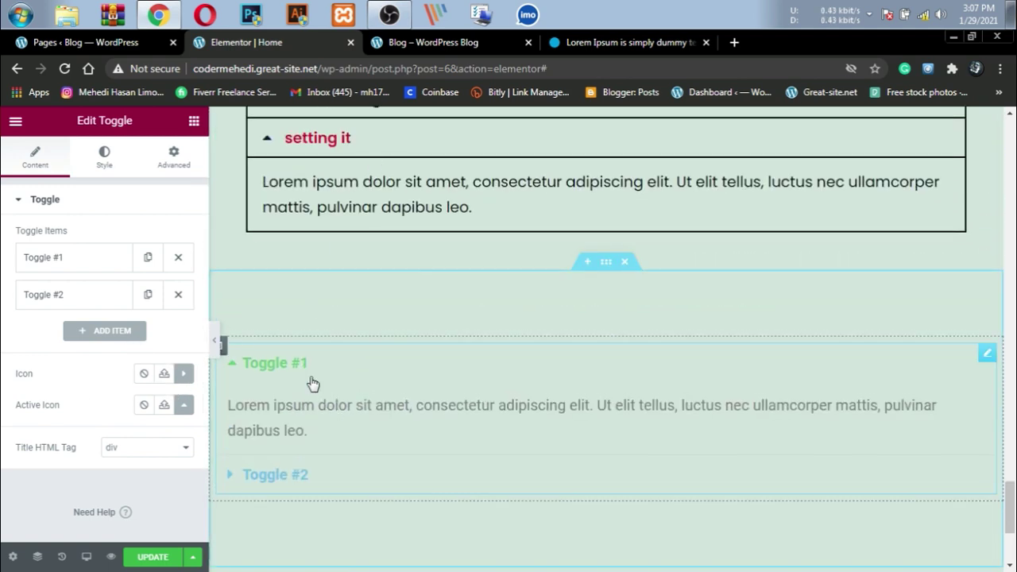
pyautogui.click(104, 157)
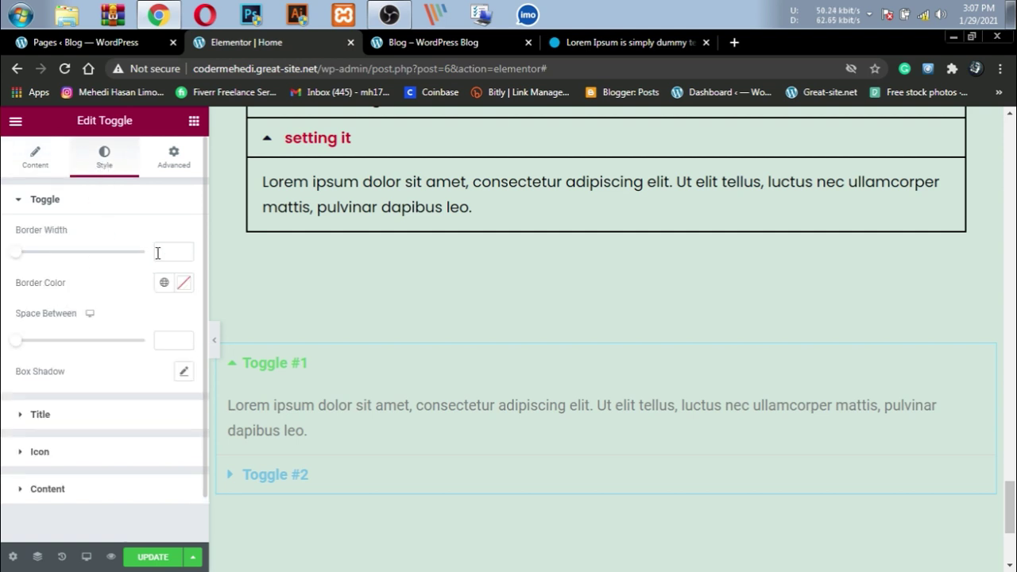
pyautogui.moveTo(20, 254); pyautogui.dragTo(28, 256)
pyautogui.click(185, 253)
pyautogui.click(183, 282)
pyautogui.click(107, 462)
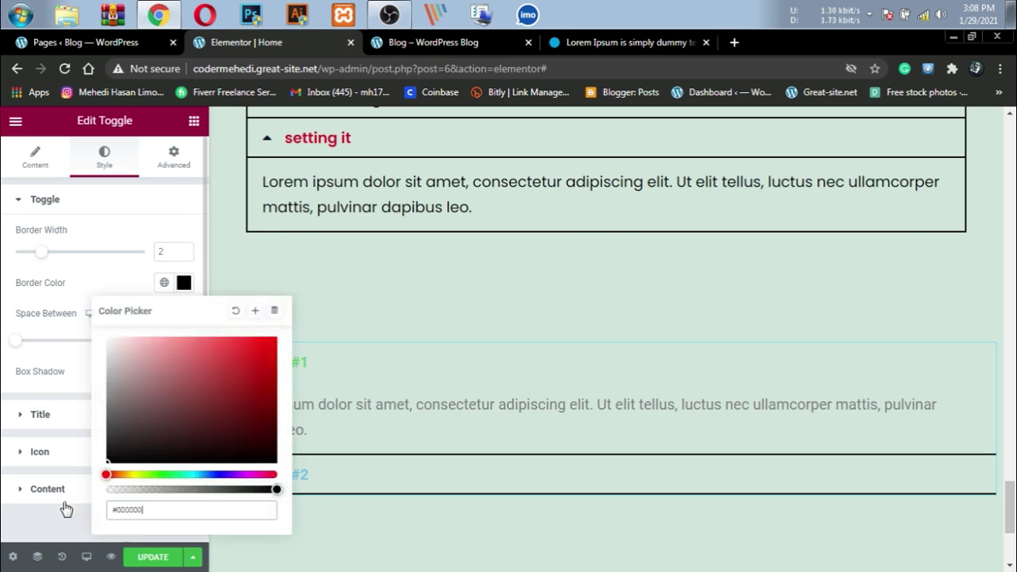
pyautogui.click(4, 489)
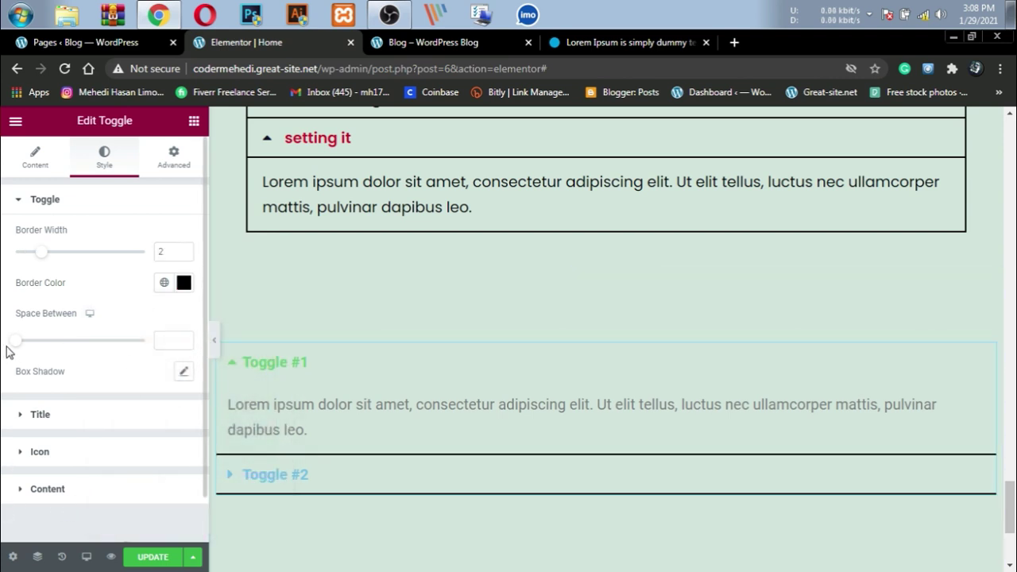
# Set the toggle title color to black.
pyautogui.click(61, 426)
pyautogui.click(183, 305)
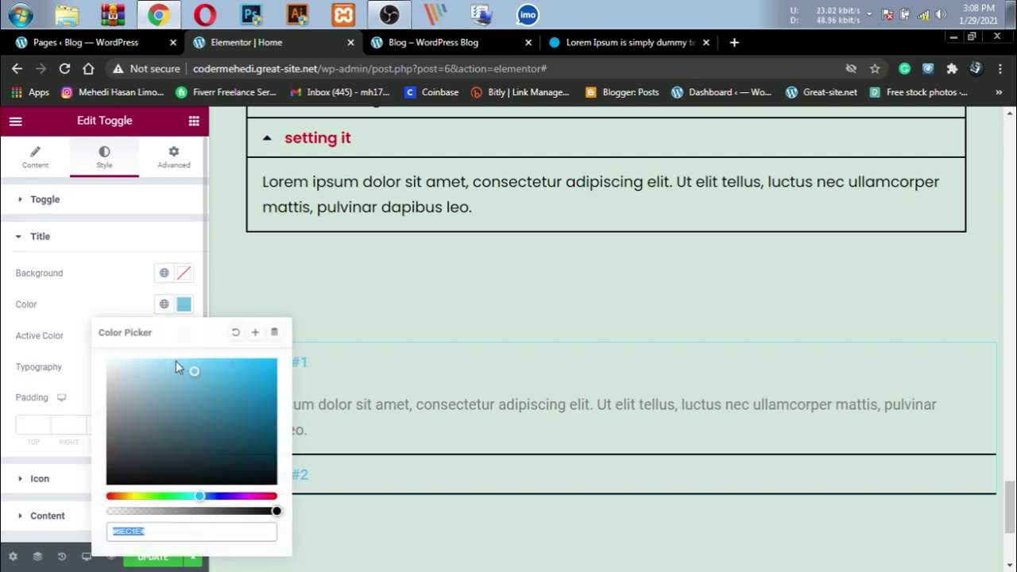
pyautogui.click(108, 482)
pyautogui.doubleClick(11, 477)
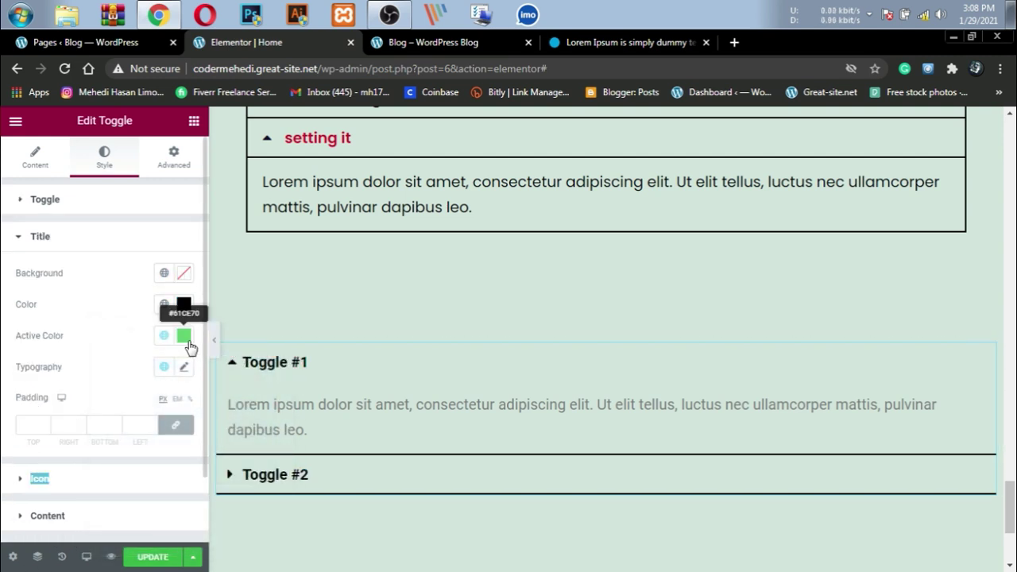
# Set the active color of the toggle title to a bright pinkish red.
pyautogui.click(184, 336)
pyautogui.moveTo(377, 395); pyautogui.dragTo(384, 395)
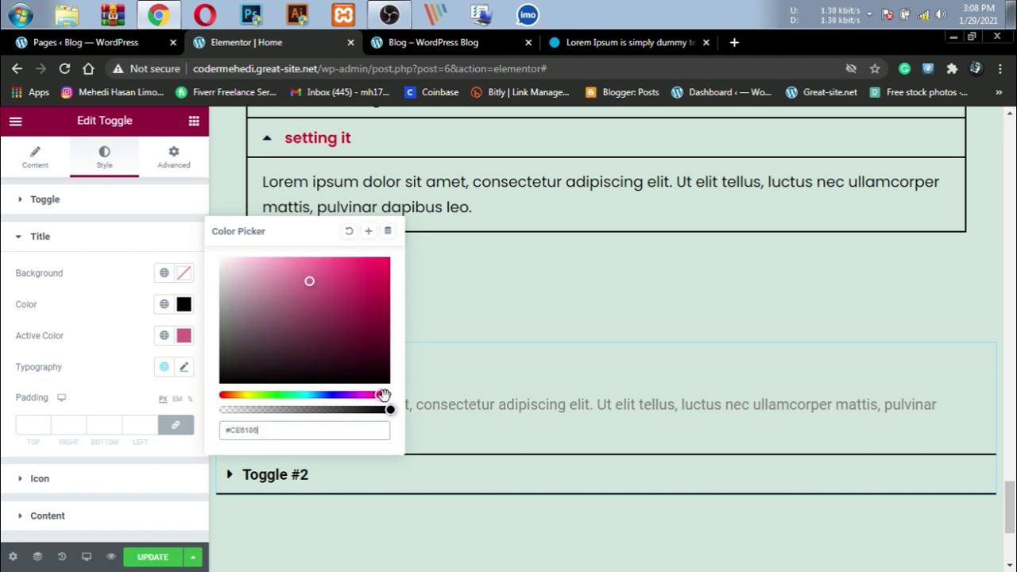
pyautogui.moveTo(364, 307)
pyautogui.mouseDown()
pyautogui.moveTo(381, 389)
pyautogui.moveTo(418, 295)
pyautogui.moveTo(386, 262)
pyautogui.moveTo(411, 270)
pyautogui.moveTo(384, 263)
pyautogui.mouseUp()
pyautogui.click(181, 370)
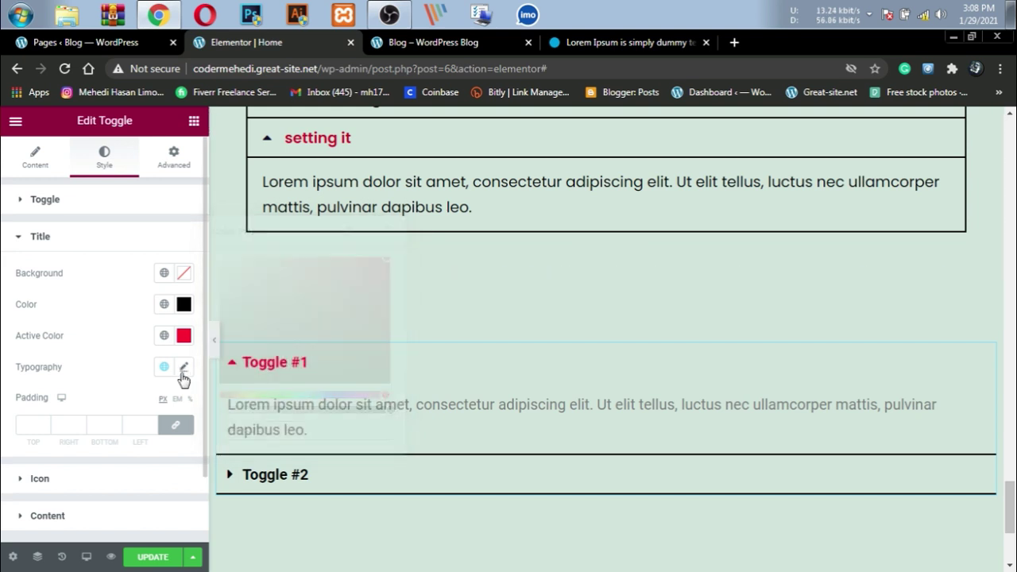
# Set the font family of the toggle titles to Poppins.
pyautogui.click(183, 367)
pyautogui.click(159, 441)
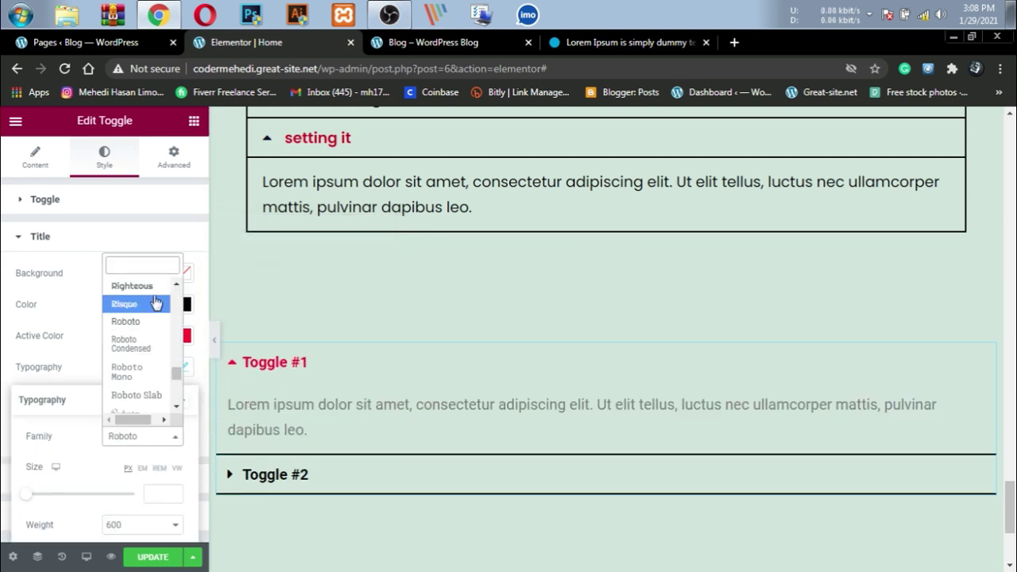
pyautogui.write('pop')
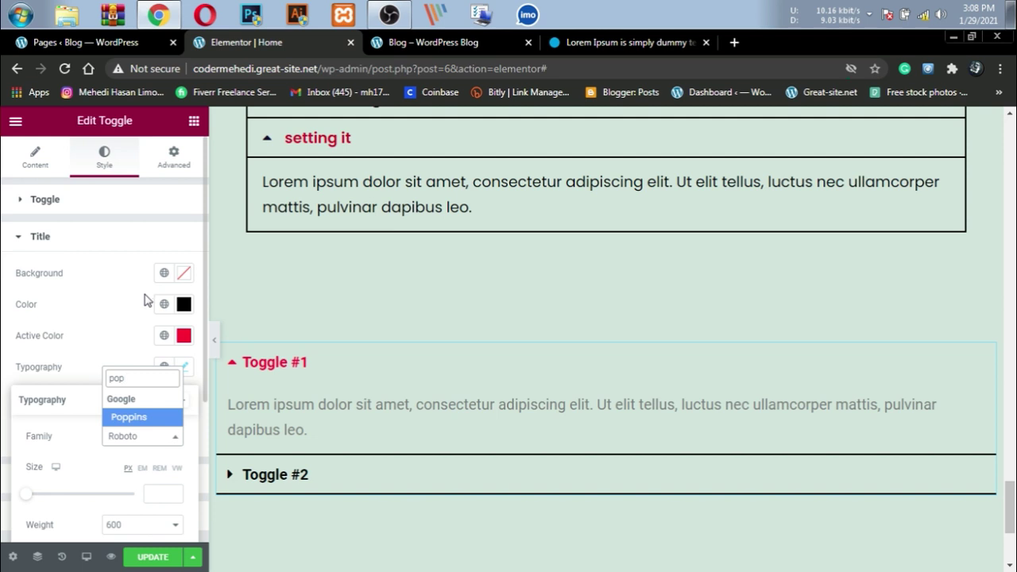
pyautogui.click(131, 418)
pyautogui.click(4, 440)
# Set the toggle content text color to black.
pyautogui.scroll(-1, 12, 429)
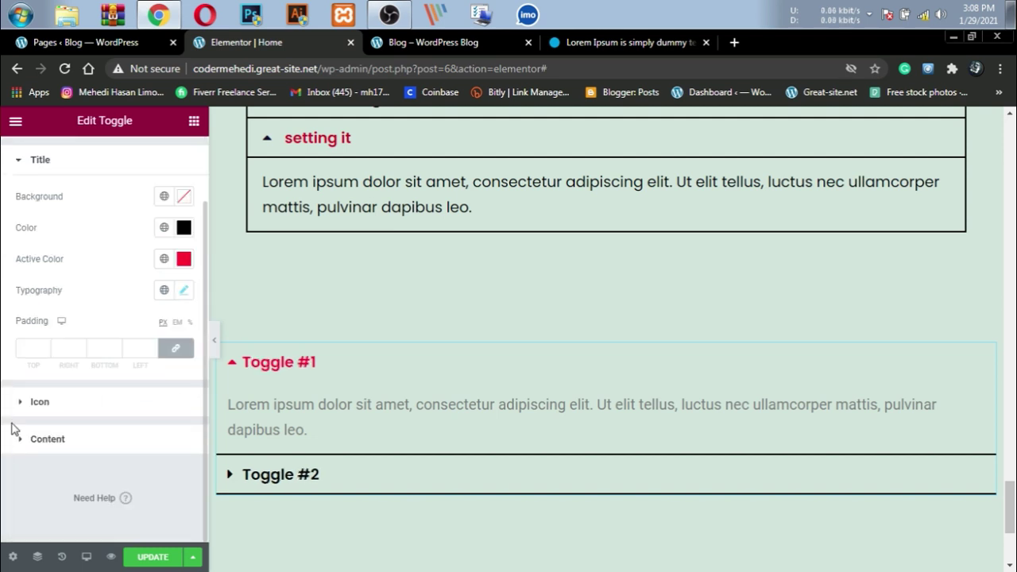
pyautogui.click(26, 405)
pyautogui.scroll(-1, 103, 405)
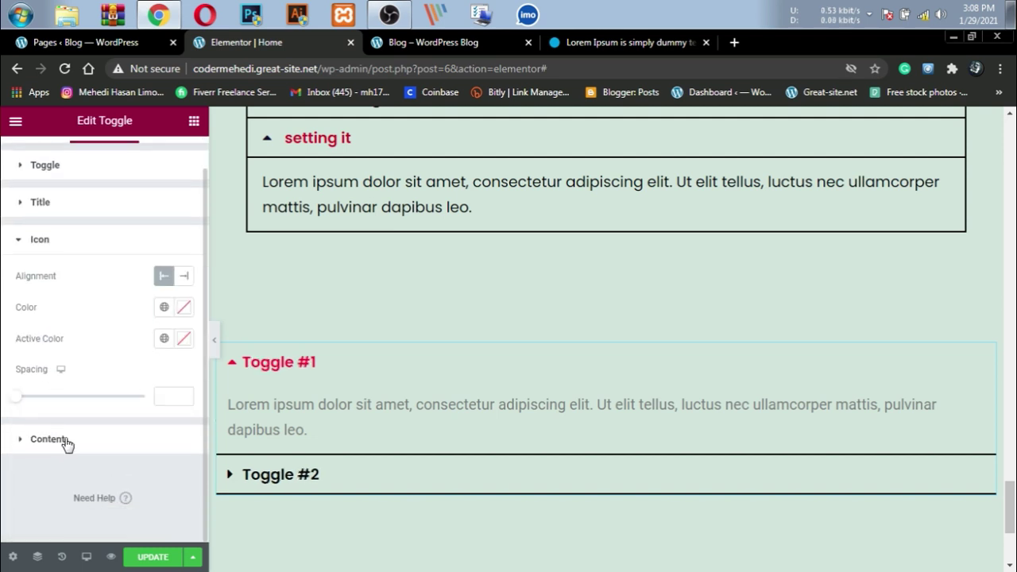
pyautogui.click(50, 439)
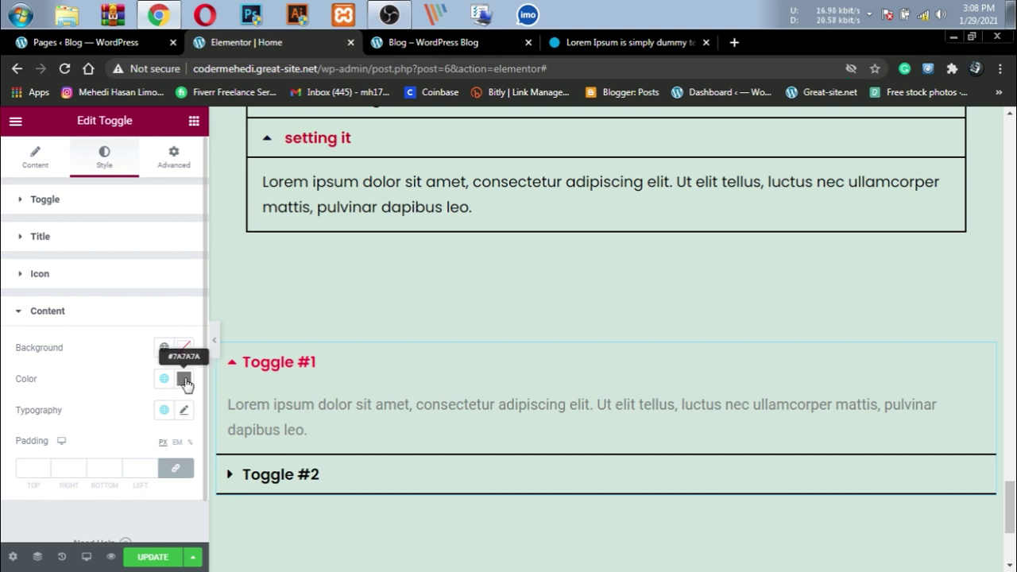
pyautogui.click(181, 381)
pyautogui.click(137, 253)
pyautogui.click(2, 480)
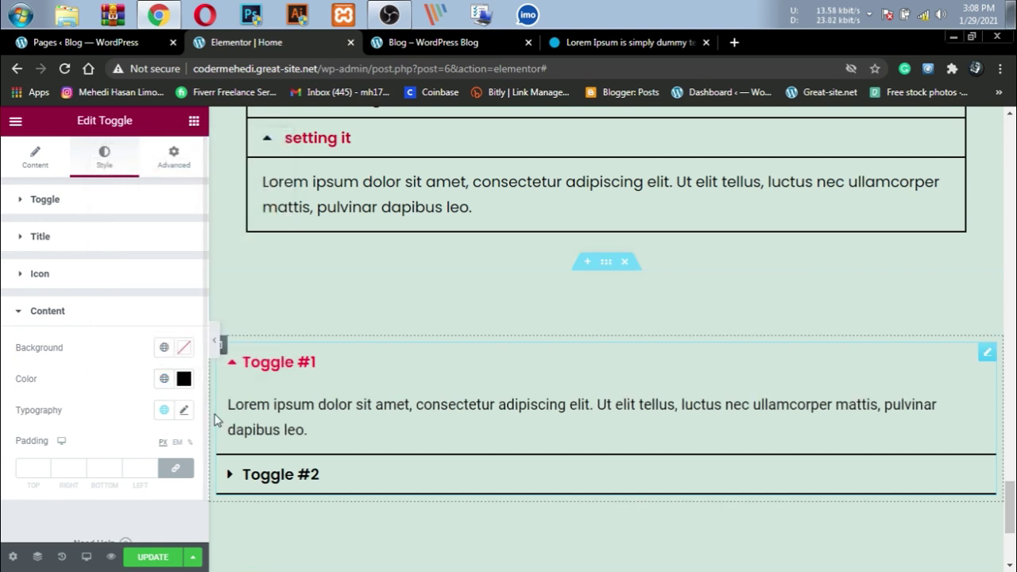
# Set the font family of the toggle content text to Poppins.
pyautogui.click(184, 410)
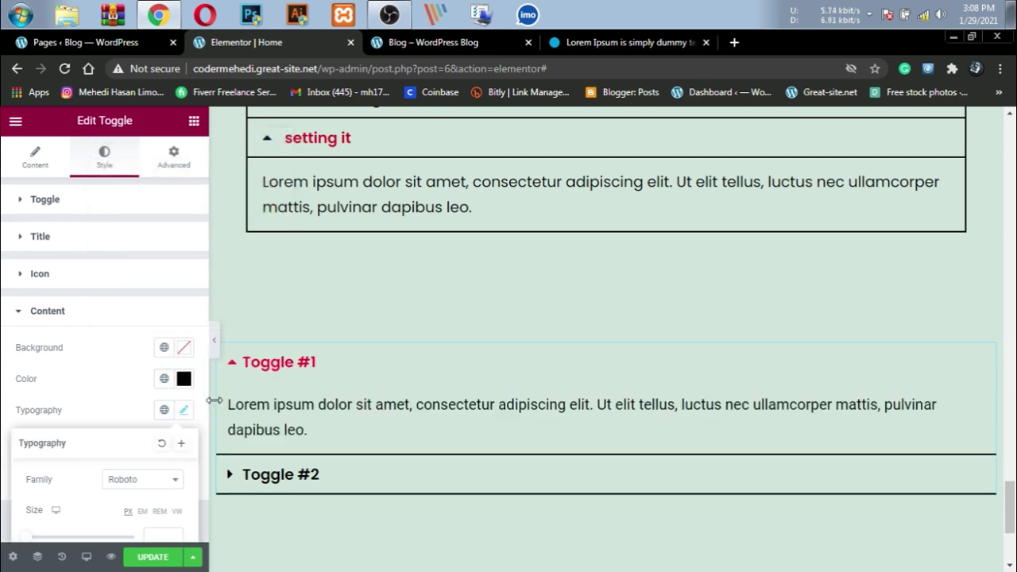
pyautogui.click(146, 479)
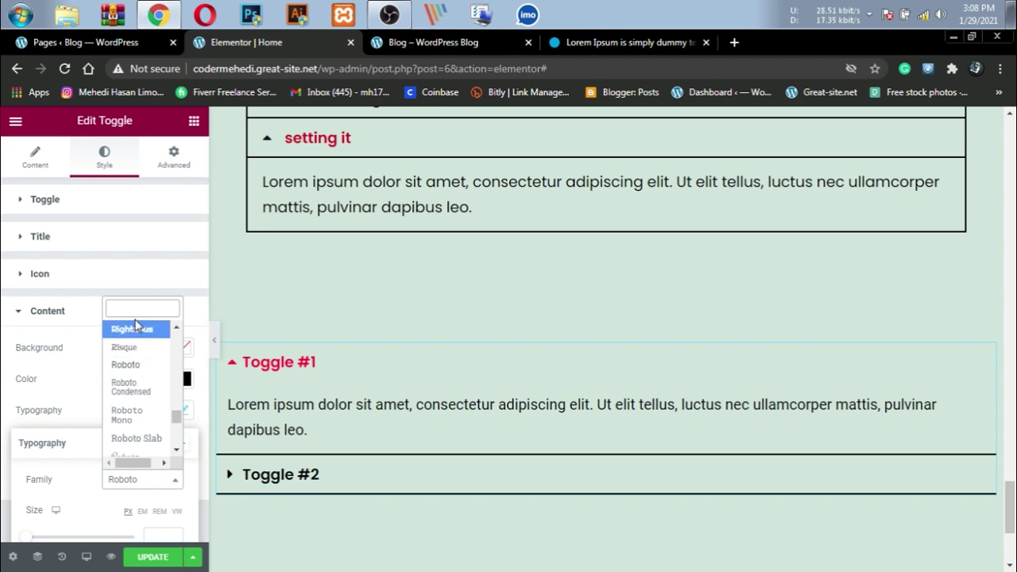
pyautogui.write('pop')
pyautogui.click(141, 465)
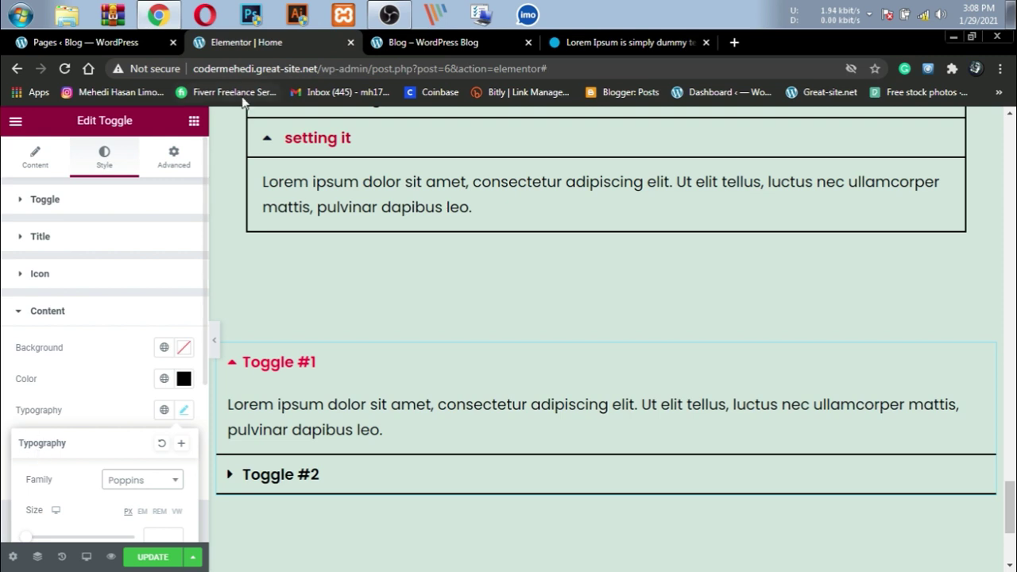
# Give the Toggle widget a margin of 20 px and a padding of 20 px on all sides.
pyautogui.click(171, 157)
pyautogui.click(29, 262)
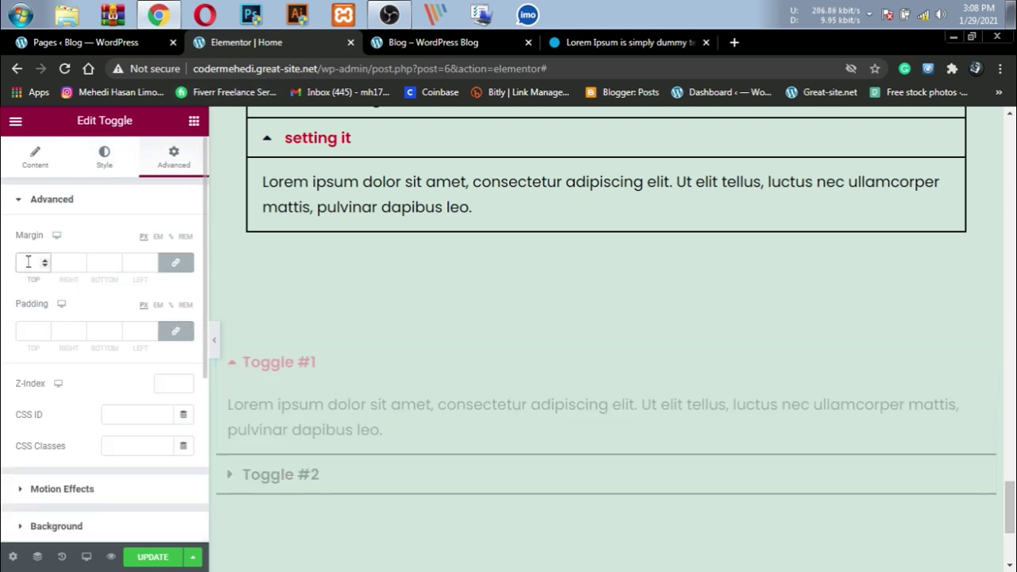
pyautogui.write('20')
pyautogui.click(30, 331)
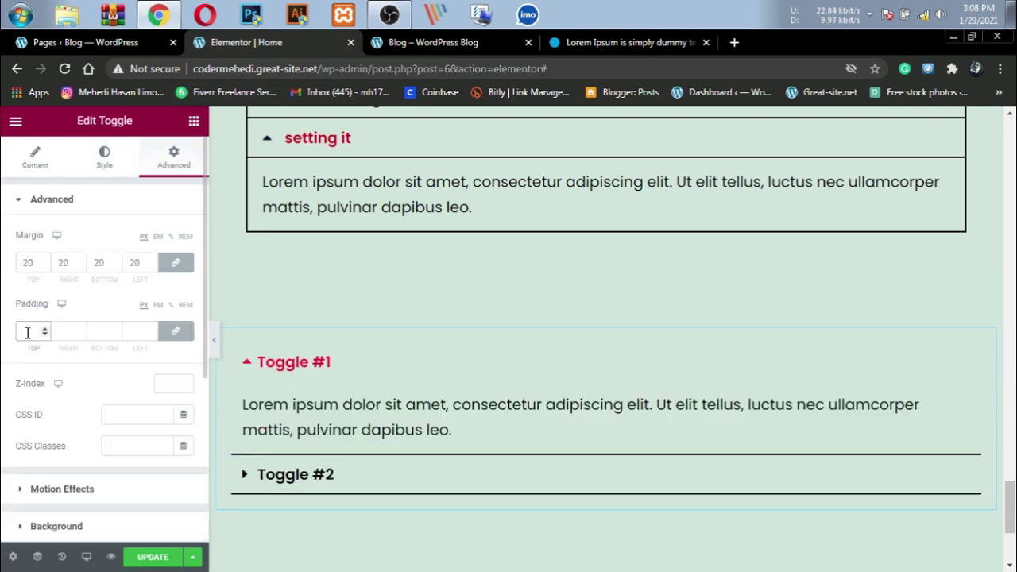
pyautogui.write('20')
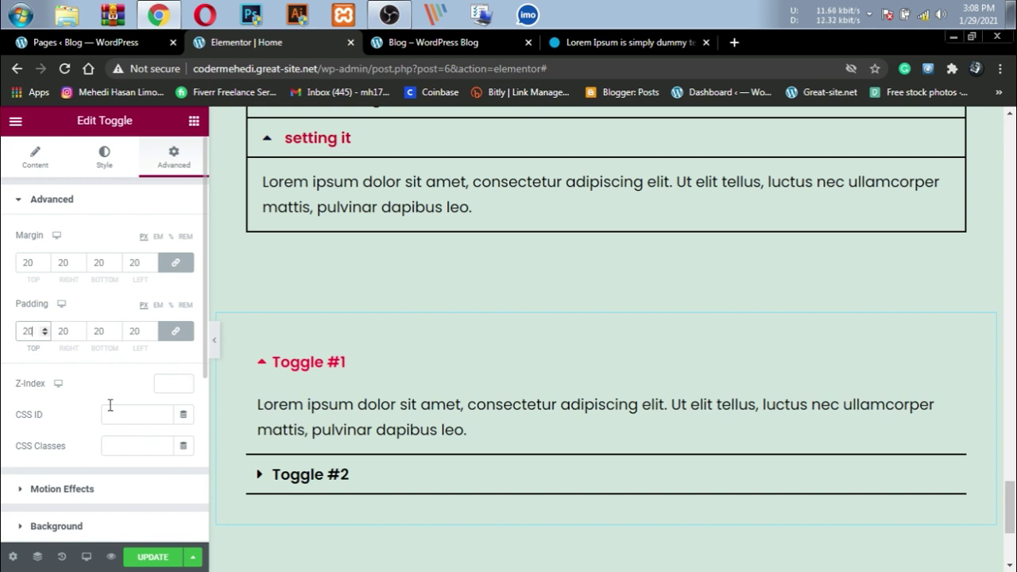
# Collapse the Toggle #1 item and update the page to save the changes.
pyautogui.click(275, 363)
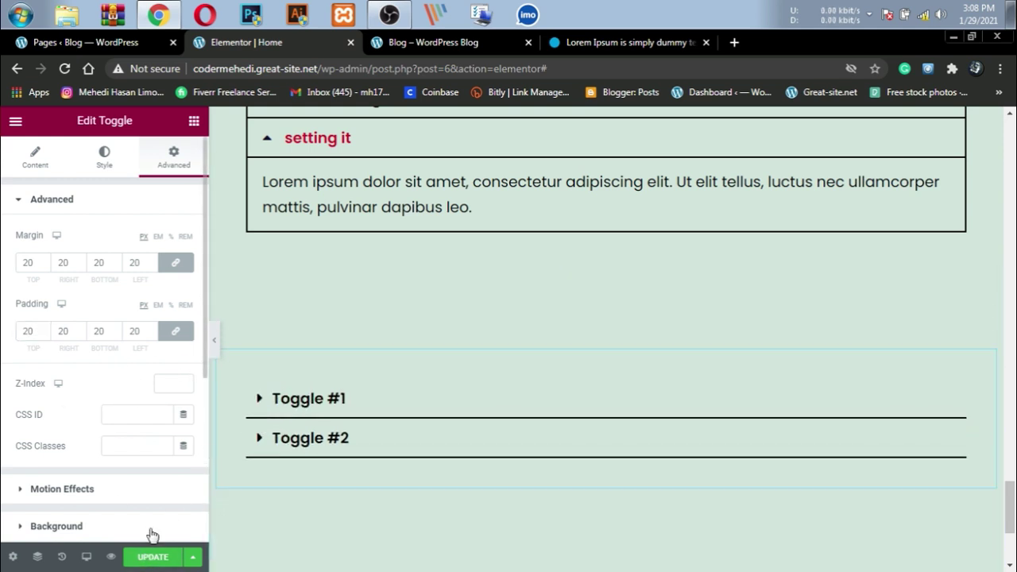
pyautogui.click(153, 556)
# Compare the Tabs, Accordion and Toggle widgets on the page, expanding and collapsing Toggle #1 and collapsing the "setting it" accordion item.
pyautogui.scroll(4, 374, 465)
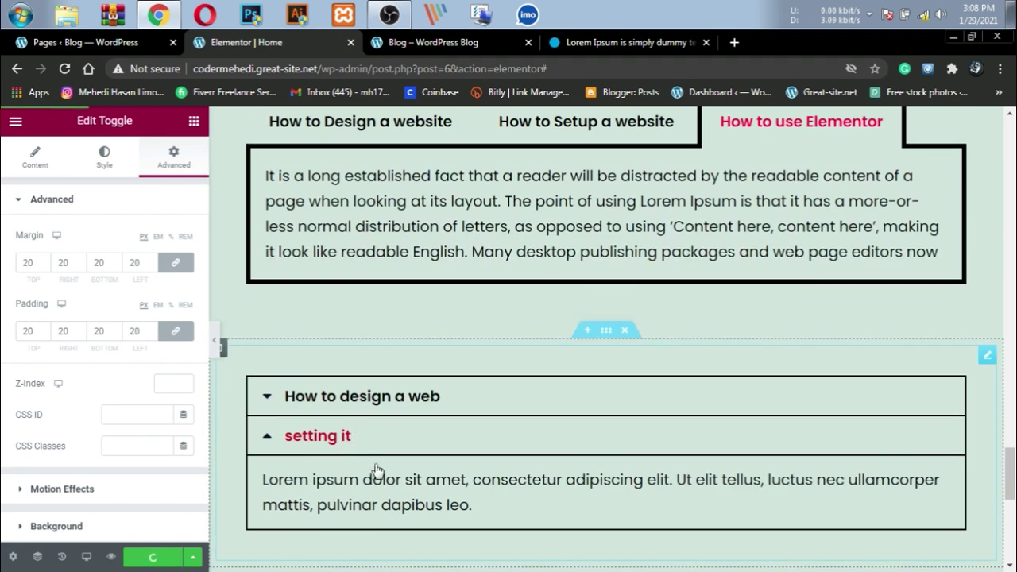
pyautogui.scroll(-4, 376, 469)
pyautogui.scroll(4, 390, 400)
pyautogui.scroll(-4, 384, 393)
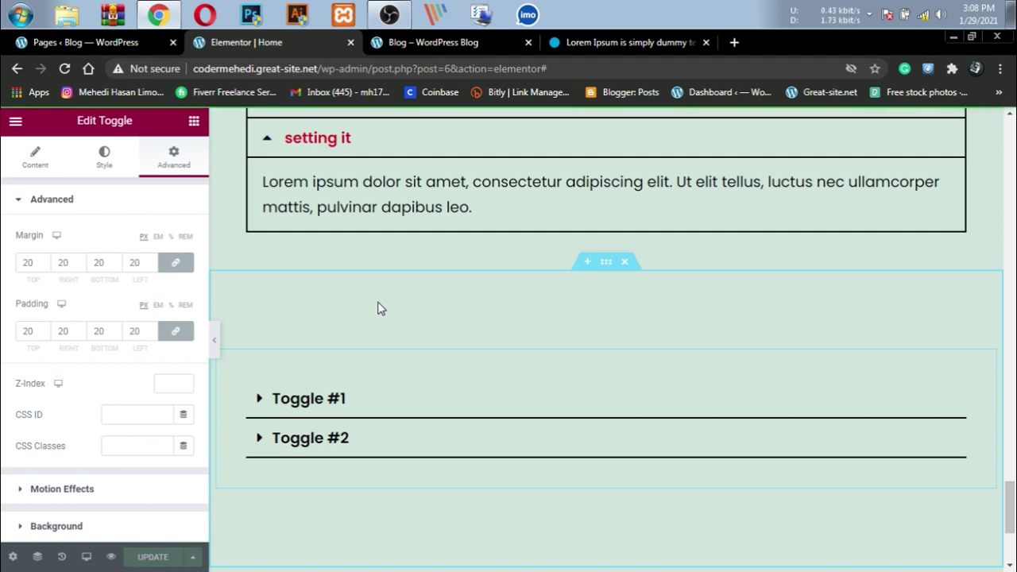
pyautogui.scroll(5, 359, 313)
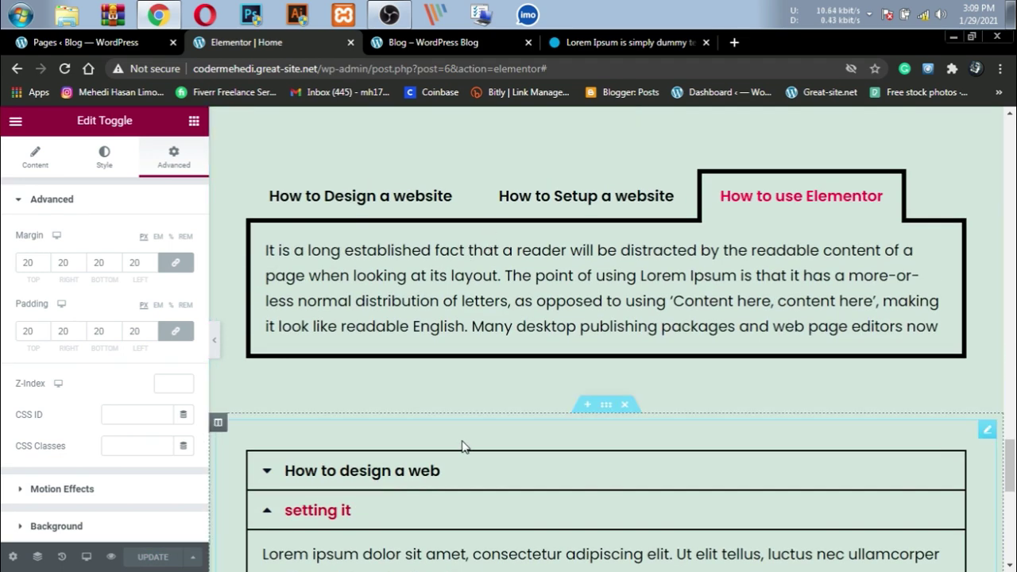
pyautogui.scroll(-1, 466, 445)
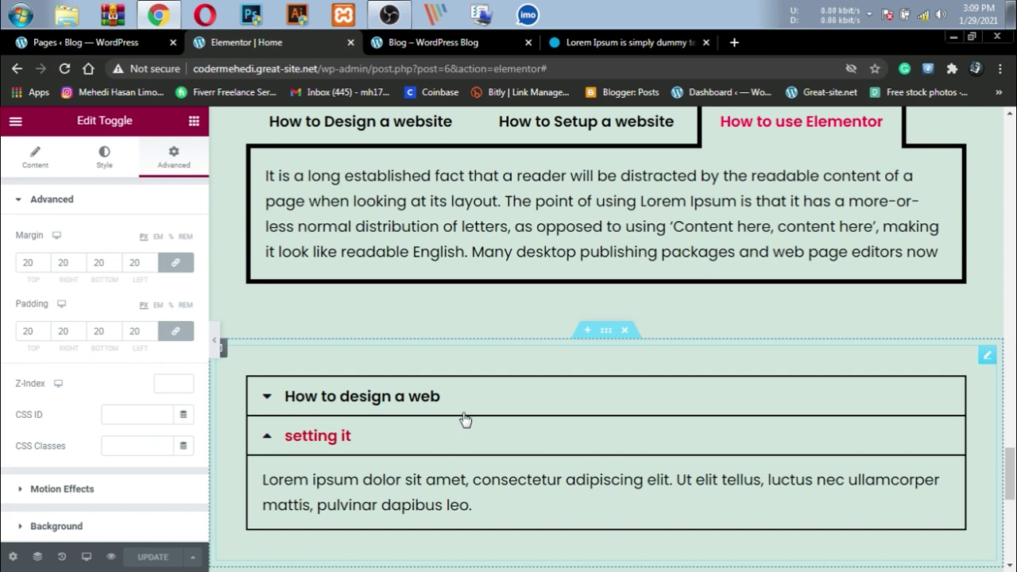
pyautogui.scroll(-4, 465, 420)
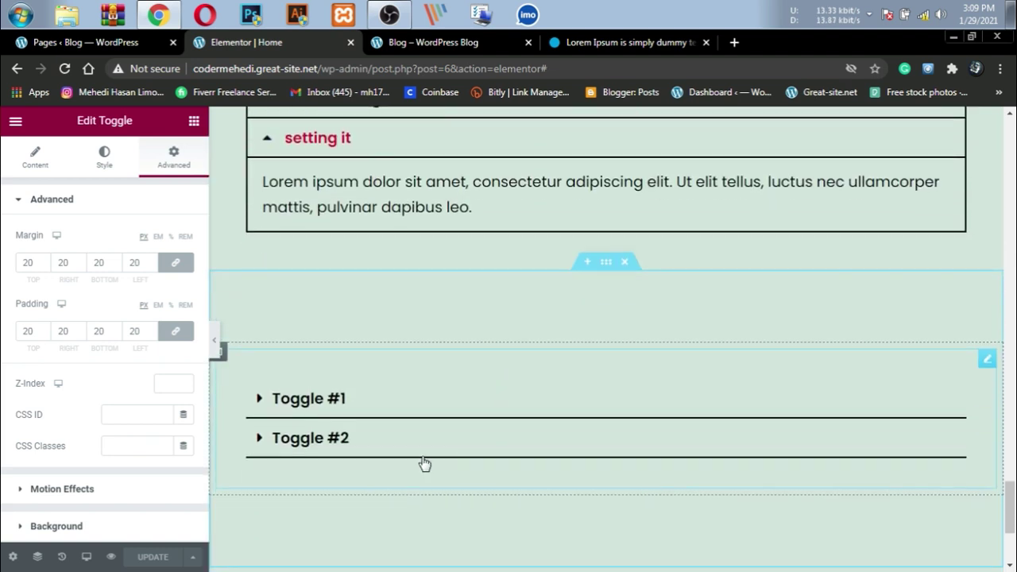
pyautogui.click(278, 400)
pyautogui.click(262, 364)
pyautogui.scroll(2, 325, 425)
pyautogui.click(287, 286)
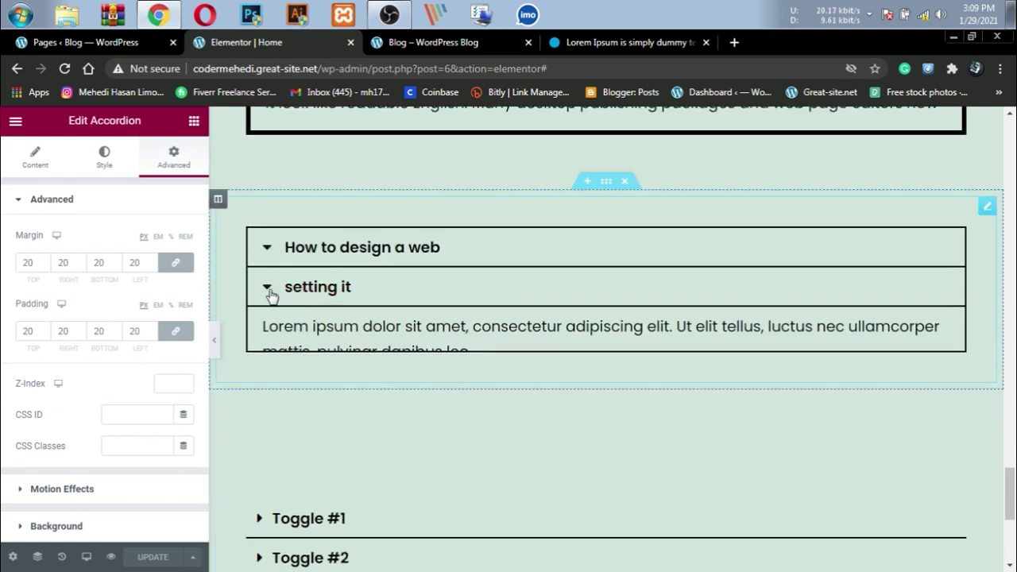